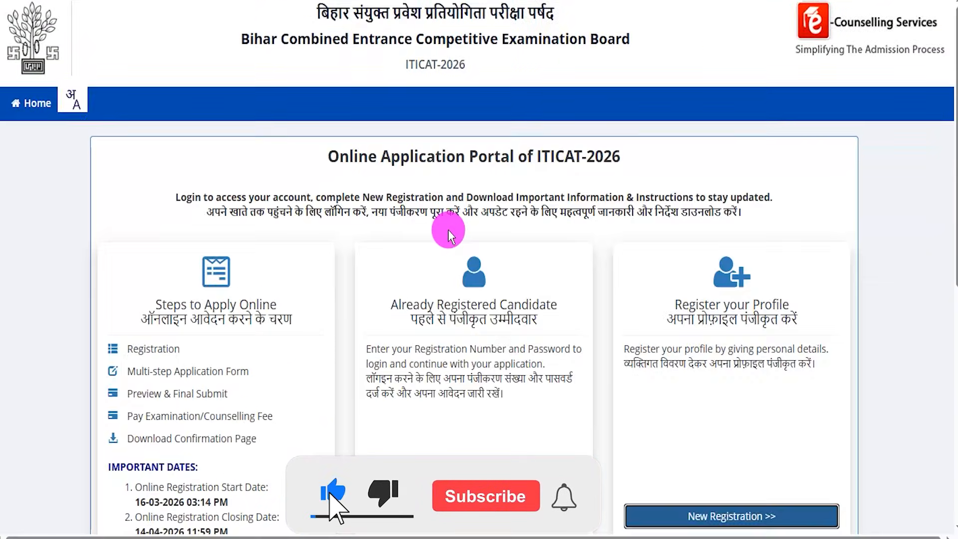
pyautogui.scroll(-4, 445, 229)
pyautogui.scroll(4, 508, 497)
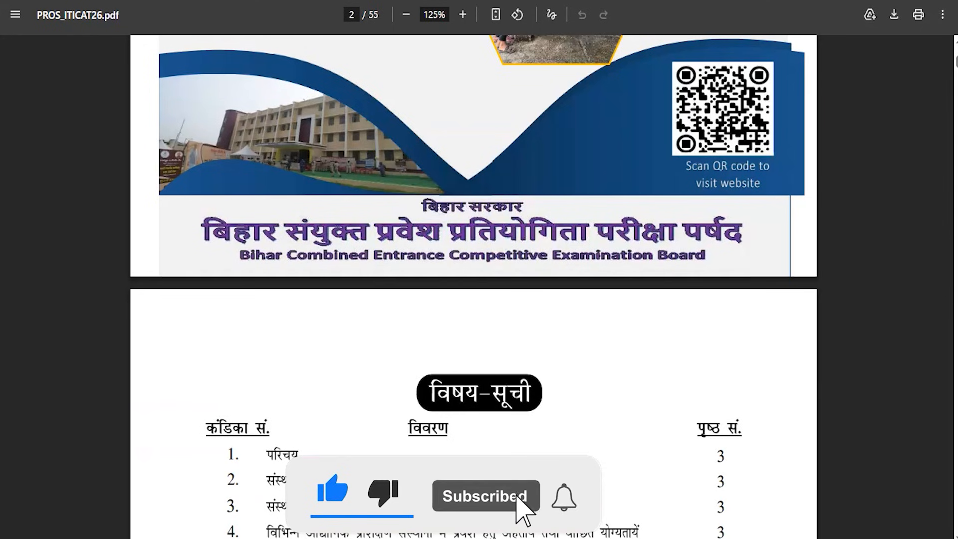
pyautogui.scroll(5, 427, 287)
pyautogui.scroll(1, 427, 285)
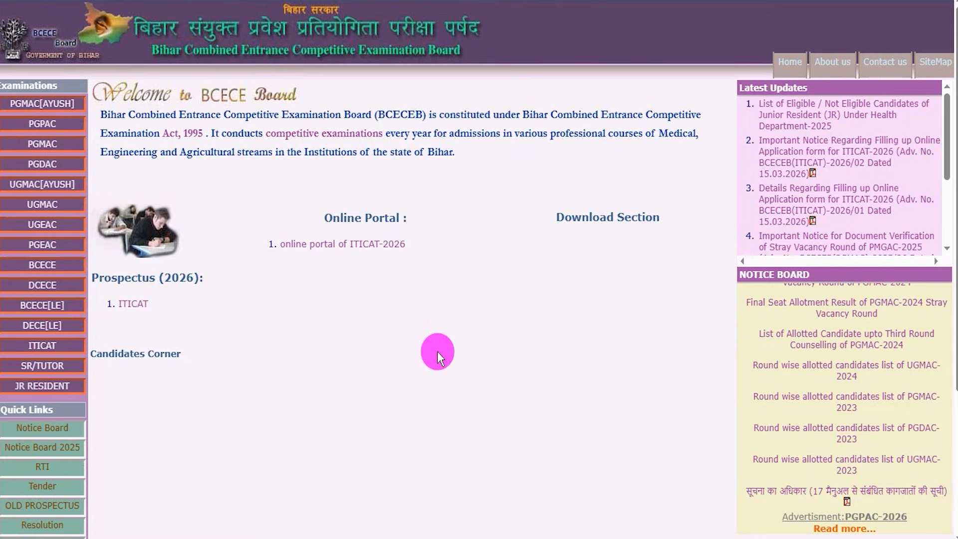
pyautogui.scroll(-4, 438, 352)
pyautogui.scroll(4, 437, 352)
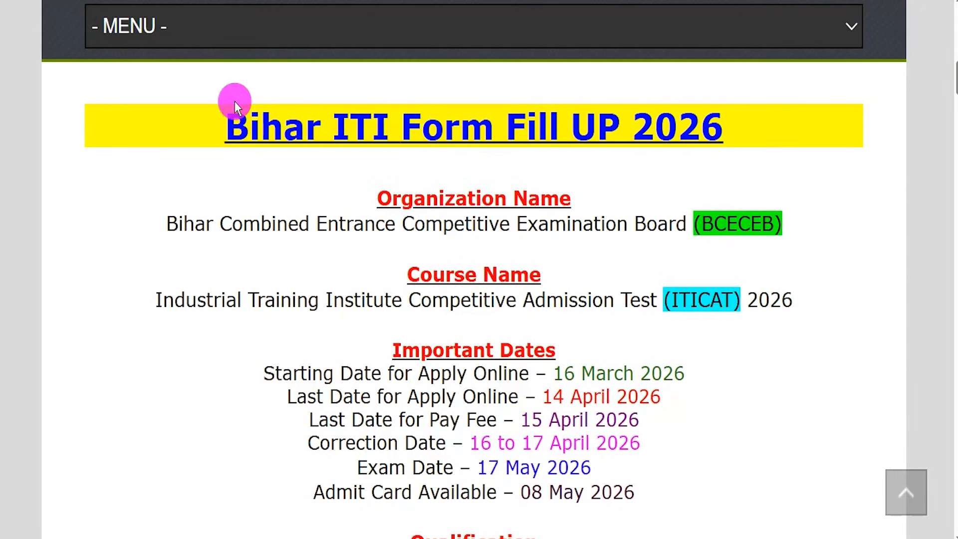
# - Highlight the form title, the organization name and the course name on the Bihar ITI Form Fill UP 2026 page
pyautogui.moveTo(249, 126); pyautogui.dragTo(693, 129)
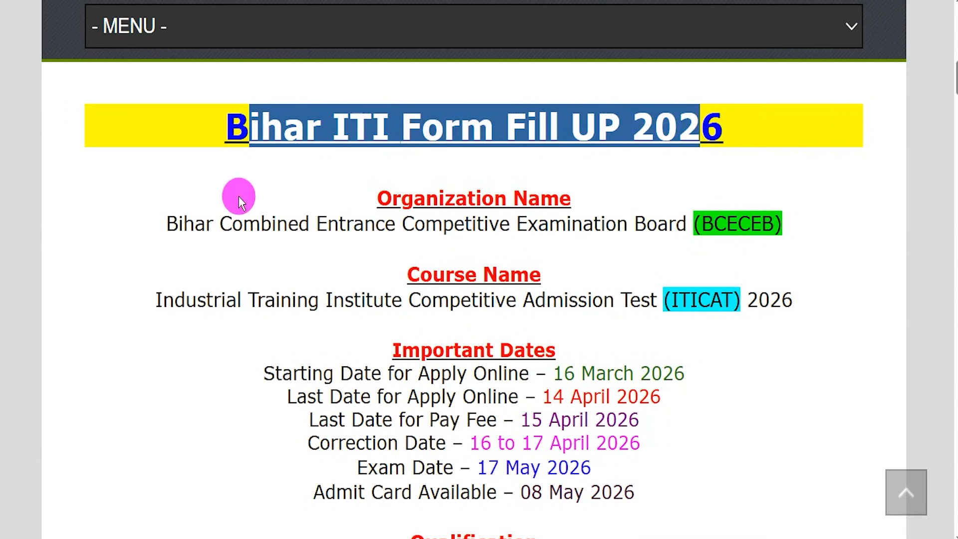
pyautogui.moveTo(184, 221); pyautogui.dragTo(733, 225)
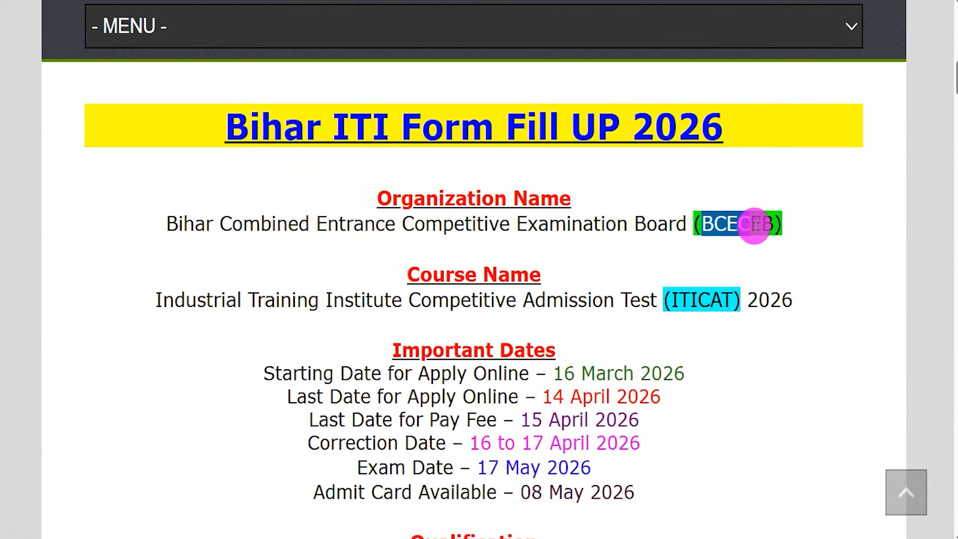
pyautogui.moveTo(175, 299); pyautogui.dragTo(793, 297)
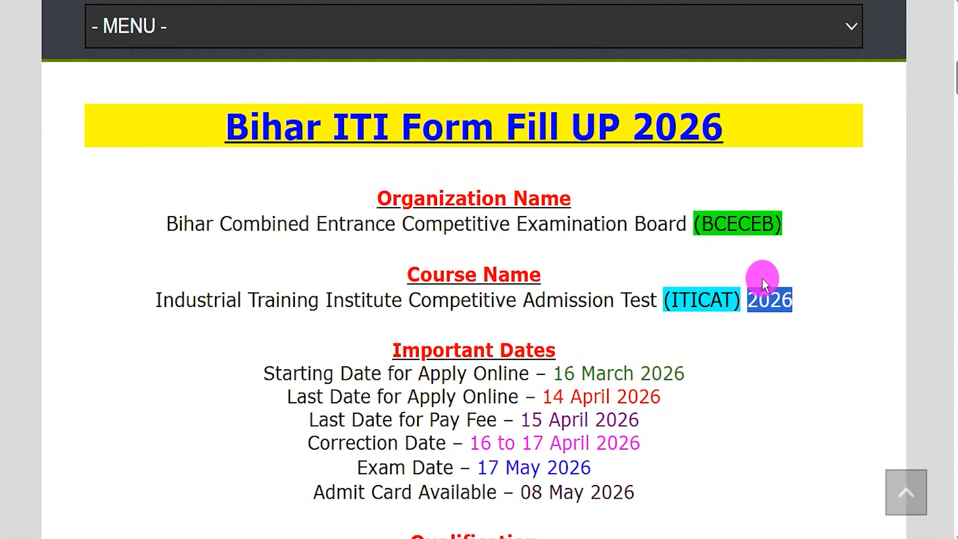
# - Highlight each entry under Important Dates in turn, from the online application start date to the admit card date
pyautogui.moveTo(555, 374); pyautogui.dragTo(686, 372)
pyautogui.moveTo(543, 392); pyautogui.dragTo(651, 397)
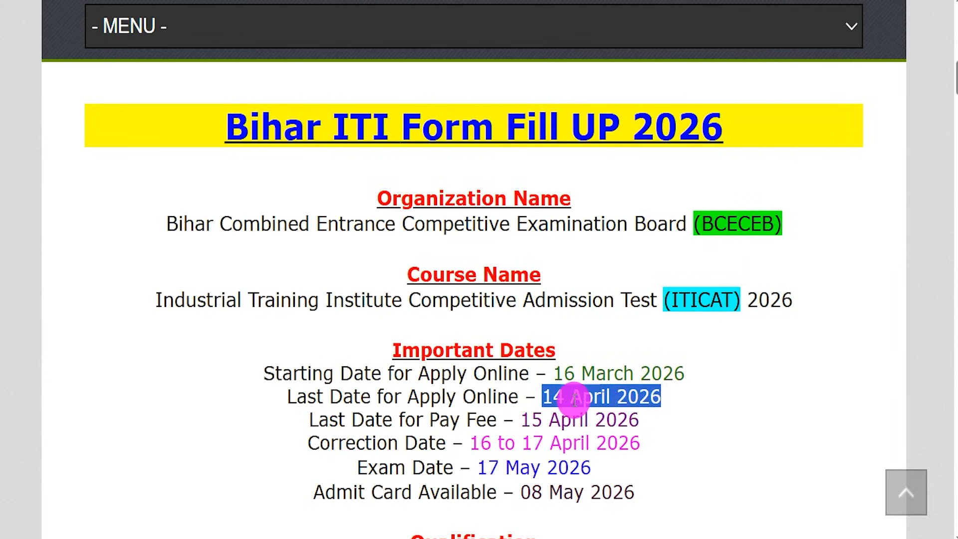
pyautogui.moveTo(535, 419); pyautogui.dragTo(628, 420)
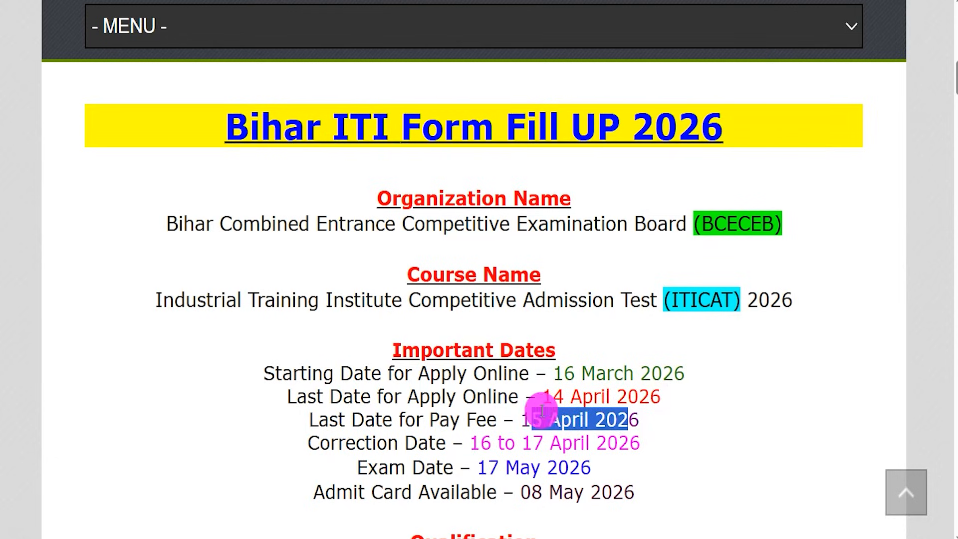
pyautogui.moveTo(481, 440); pyautogui.dragTo(619, 439)
pyautogui.moveTo(489, 463); pyautogui.dragTo(566, 466)
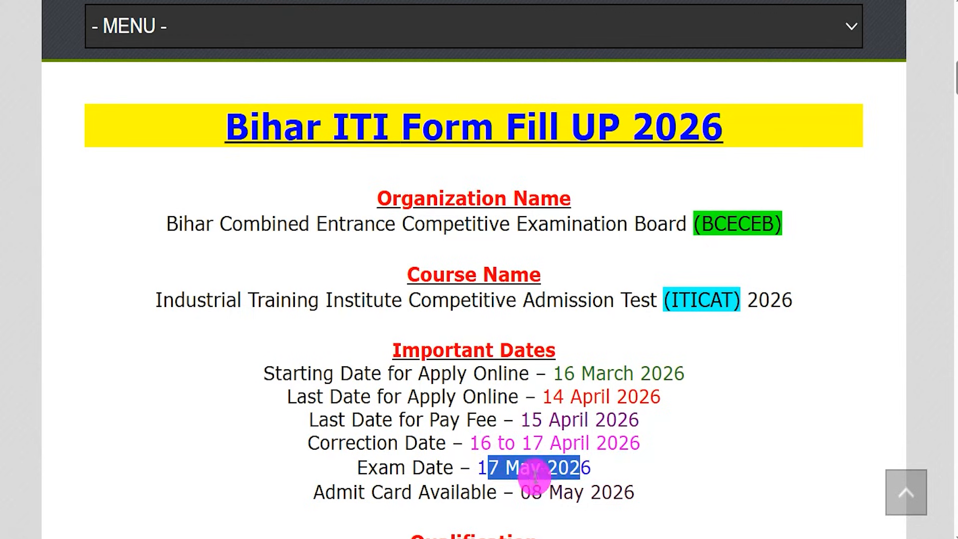
pyautogui.moveTo(522, 491); pyautogui.dragTo(600, 492)
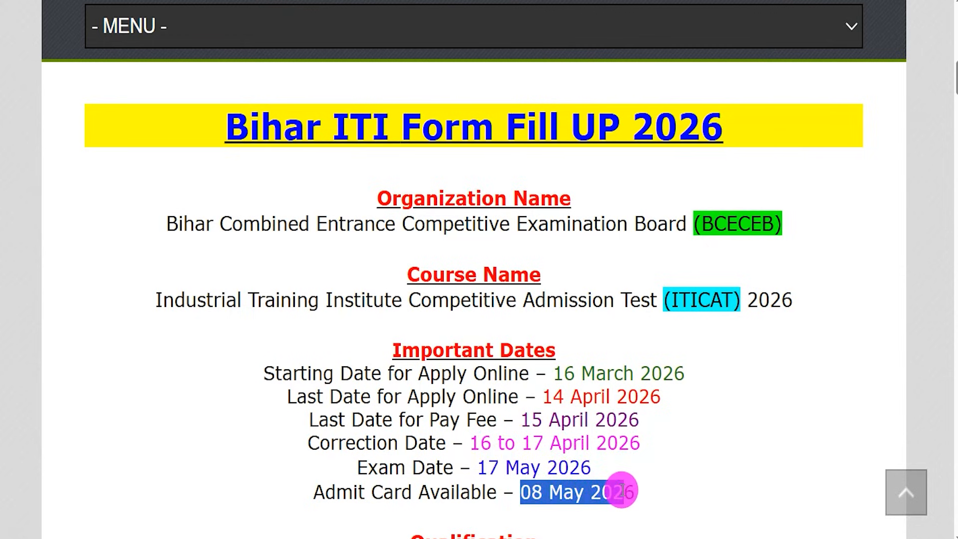
# - Review the Qualification requirement and the Age Limit on the article page, highlighting their text
pyautogui.scroll(-3, 609, 437)
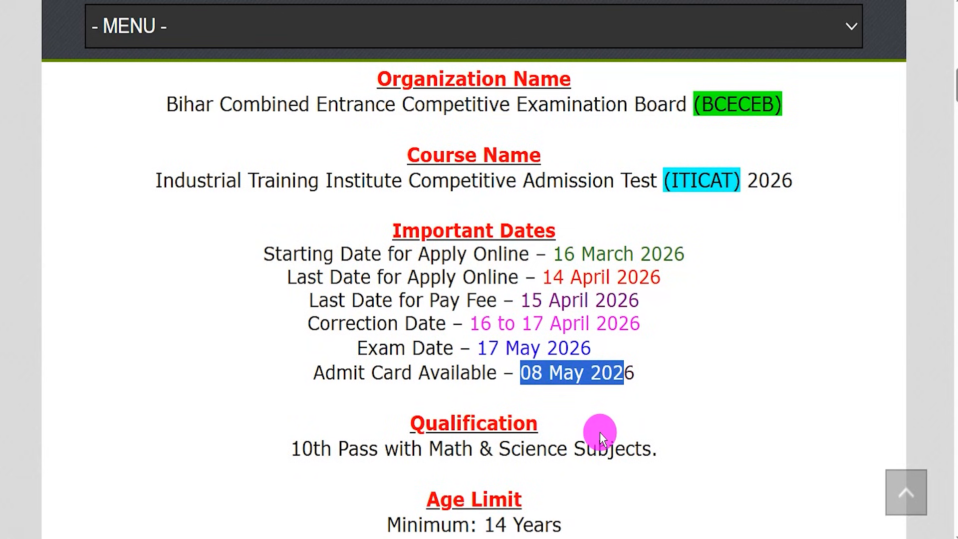
pyautogui.moveTo(439, 423); pyautogui.dragTo(507, 423)
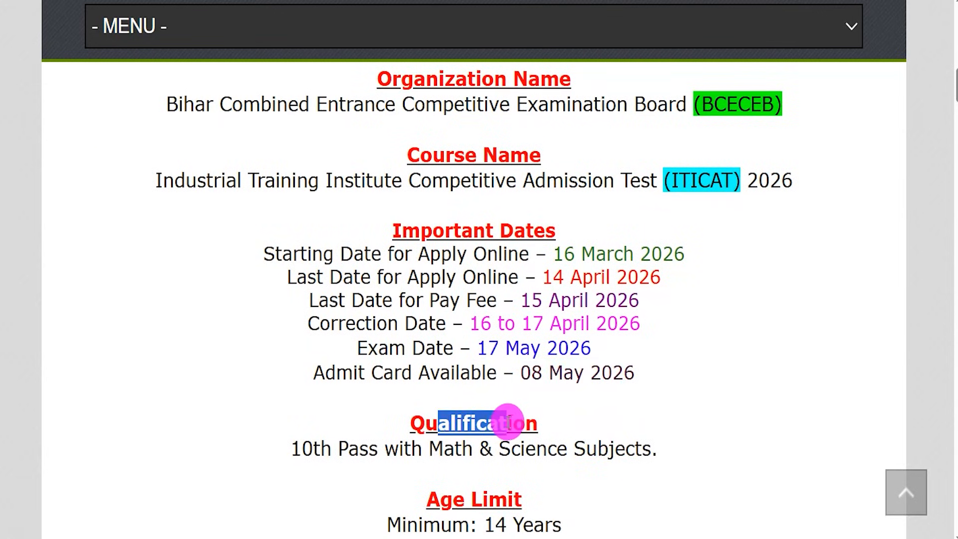
pyautogui.moveTo(302, 448); pyautogui.dragTo(628, 448)
pyautogui.scroll(-1, 587, 450)
pyautogui.scroll(-2, 587, 451)
pyautogui.moveTo(492, 436); pyautogui.dragTo(537, 457)
# - Review the Application Fee for each category and the fee payment mode, highlighting the lines
pyautogui.scroll(-3, 528, 425)
pyautogui.moveTo(389, 444); pyautogui.dragTo(588, 446)
pyautogui.scroll(-2, 492, 402)
pyautogui.scroll(-1, 491, 402)
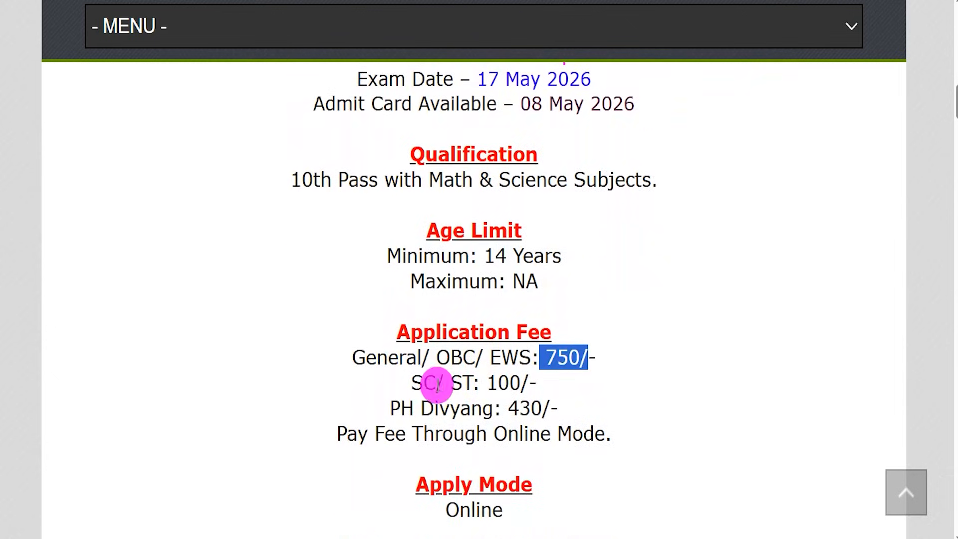
pyautogui.moveTo(420, 383); pyautogui.dragTo(542, 407)
pyautogui.moveTo(385, 428); pyautogui.dragTo(582, 427)
# - Review the Apply Mode, Official Website and Important Links sections, highlighting the application mode and the links heading
pyautogui.scroll(-5, 585, 427)
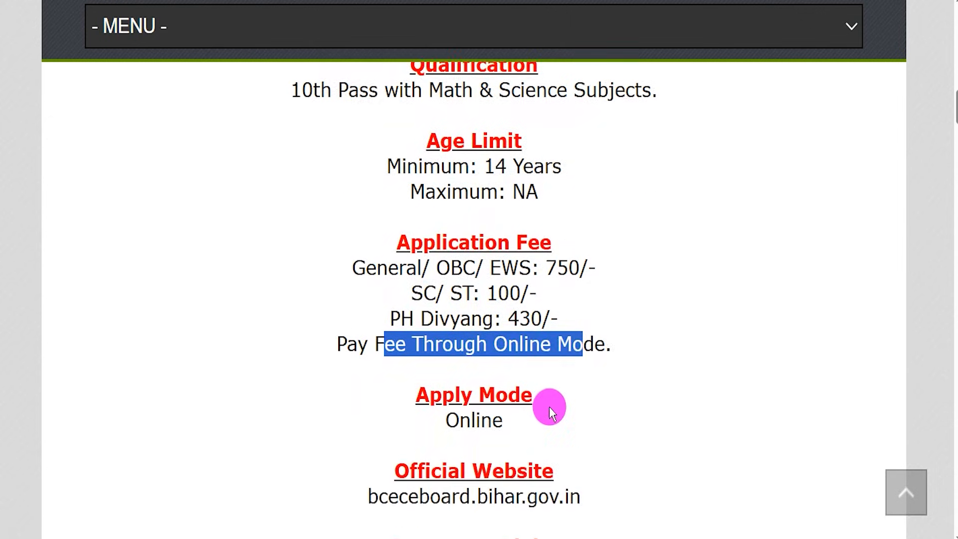
pyautogui.moveTo(446, 360); pyautogui.dragTo(500, 363)
pyautogui.scroll(-2, 500, 363)
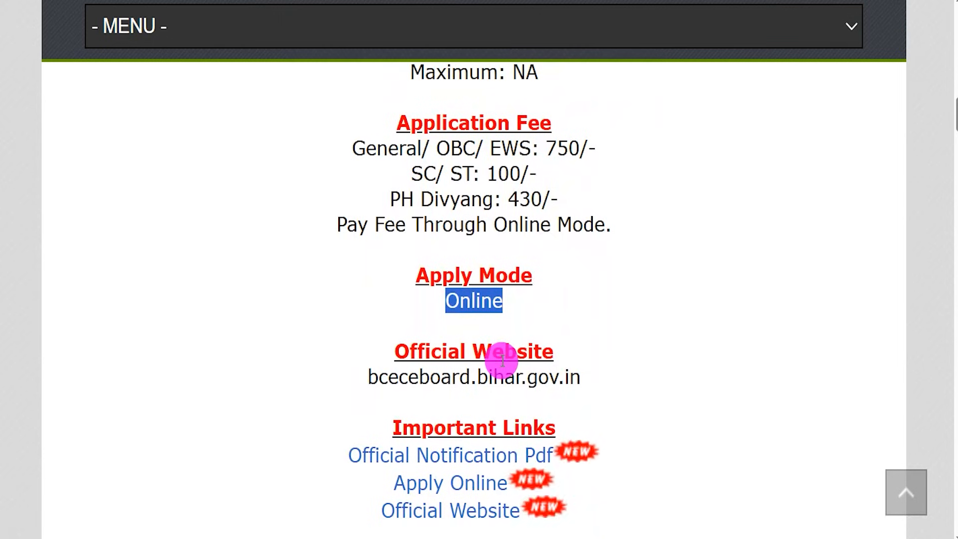
pyautogui.scroll(-2, 502, 360)
pyautogui.moveTo(406, 367); pyautogui.dragTo(539, 364)
# - Open the Official Notification Pdf and look through the prospectus cover and table of contents
pyautogui.moveTo(325, 396); pyautogui.dragTo(550, 393)
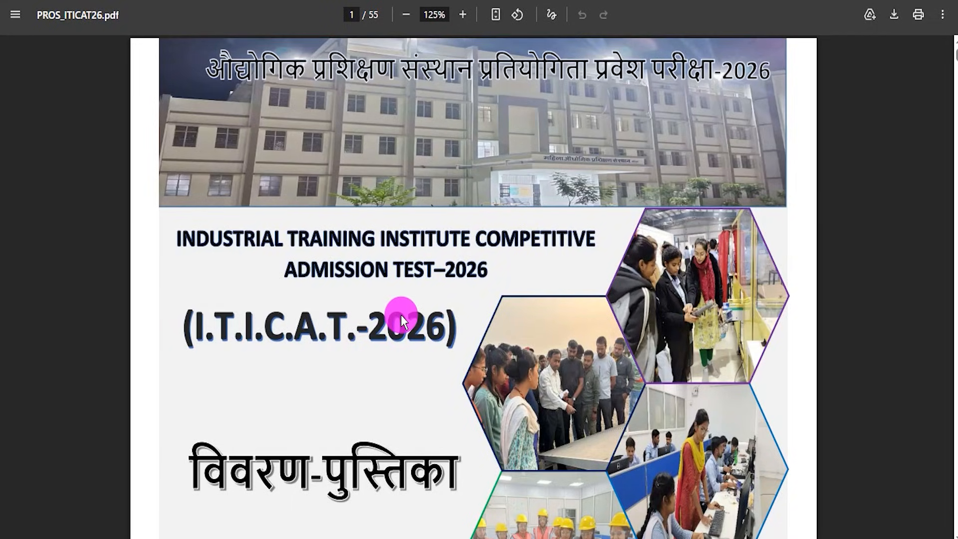
pyautogui.scroll(-3, 316, 368)
pyautogui.scroll(-15, 360, 333)
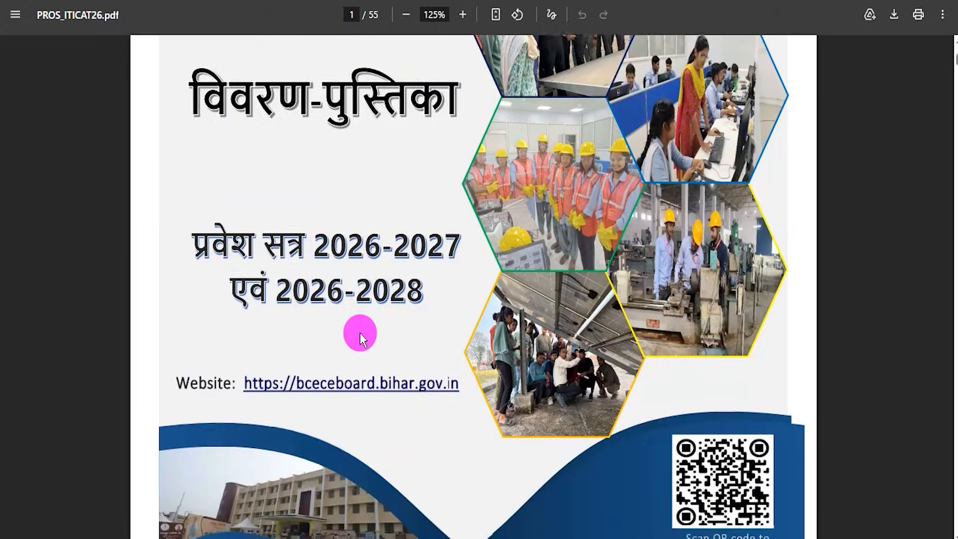
pyautogui.scroll(-15, 361, 333)
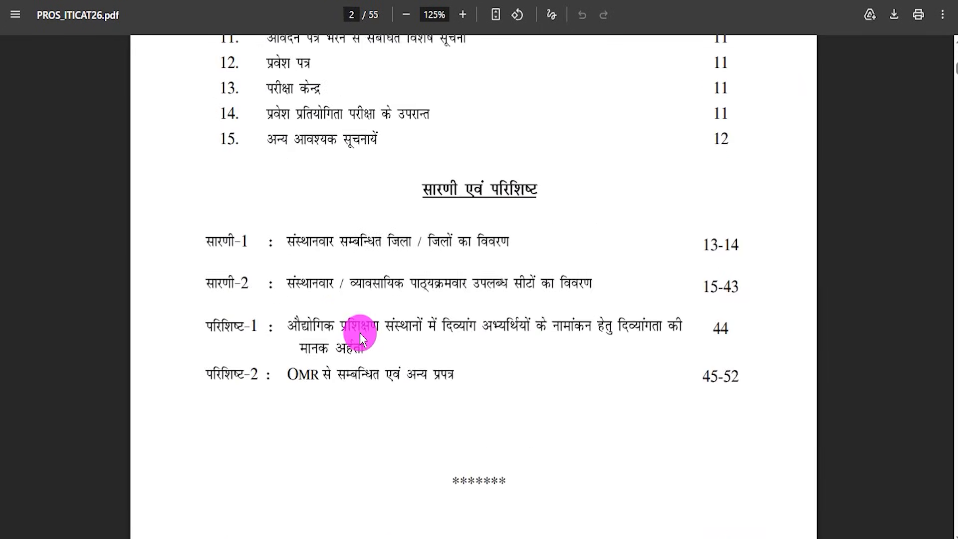
pyautogui.scroll(-6, 360, 334)
# - Examine the table of important ITICAT-2026 dates on the prospectus's last page, and return to the cover
pyautogui.press('End')
pyautogui.scroll(20, 458, 372)
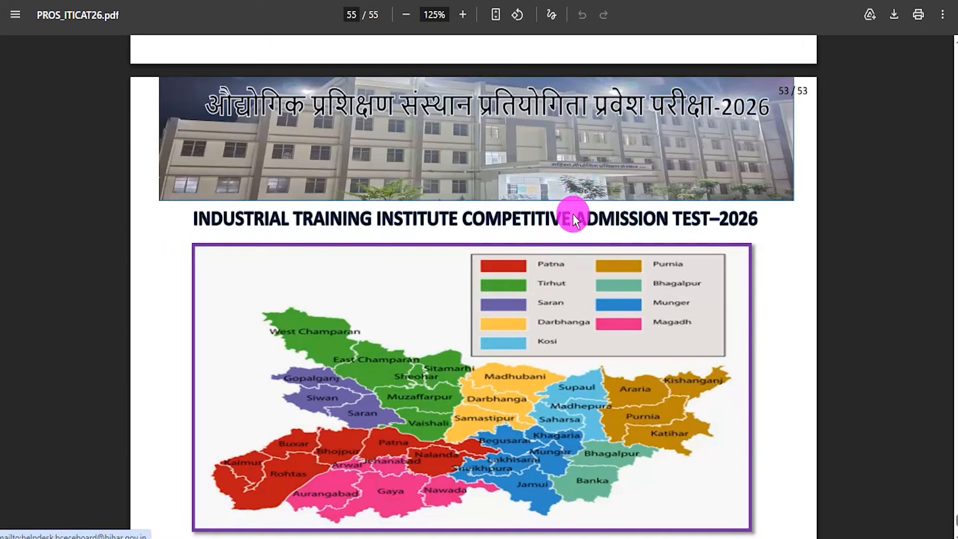
pyautogui.scroll(-9, 524, 313)
pyautogui.moveTo(563, 219); pyautogui.dragTo(605, 220)
pyautogui.click(573, 265)
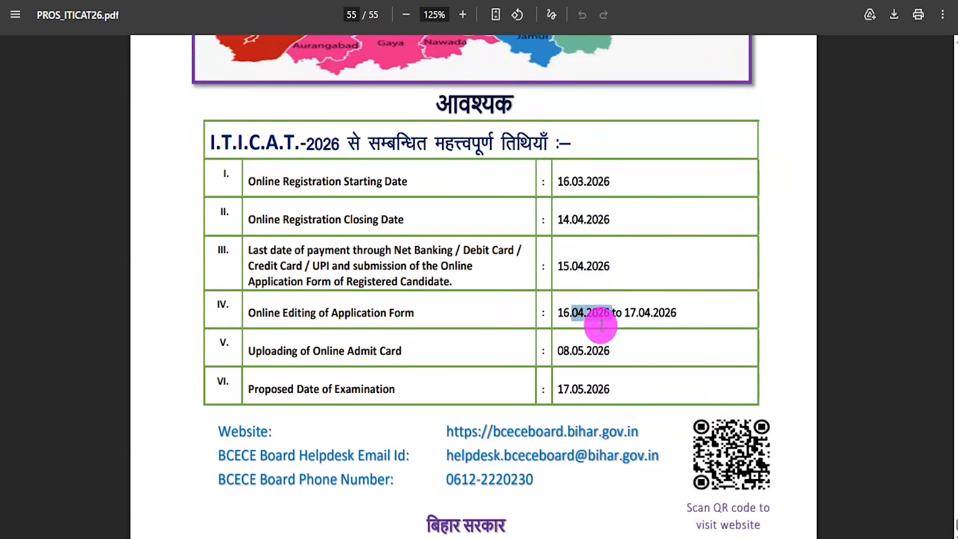
pyautogui.click(622, 180)
pyautogui.moveTo(571, 223); pyautogui.dragTo(612, 227)
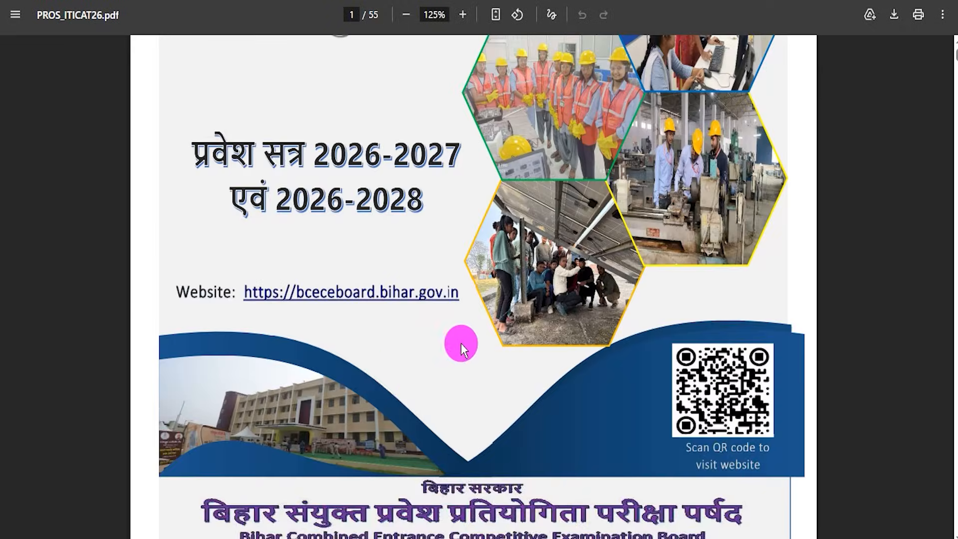
pyautogui.scroll(9, 460, 343)
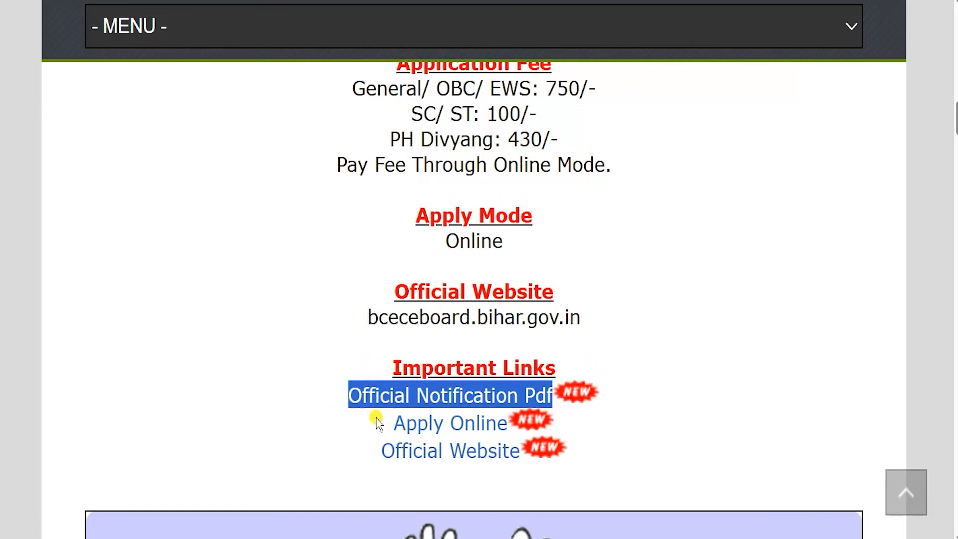
# - Open the ITICAT-2026 online application portal through the article's Apply Online link
pyautogui.moveTo(394, 423); pyautogui.dragTo(504, 427)
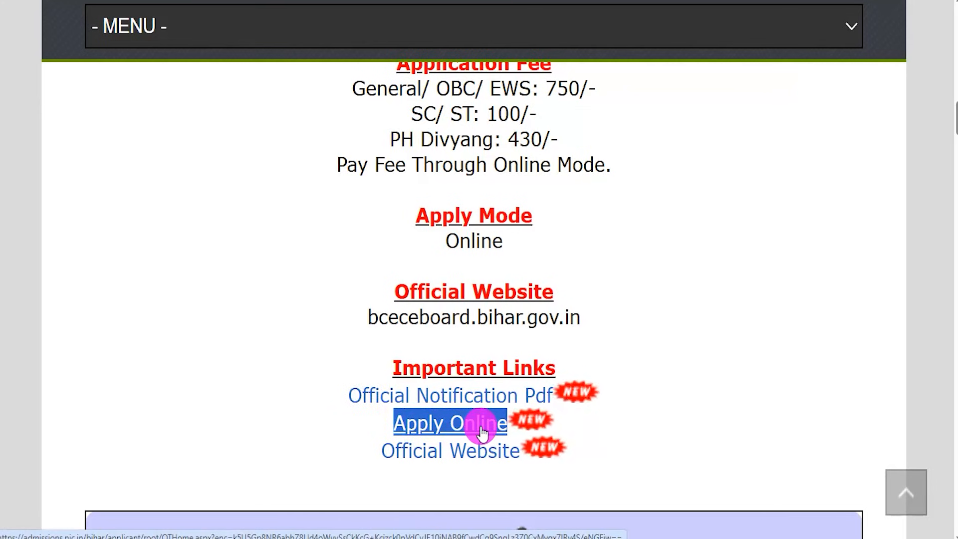
pyautogui.click(509, 319)
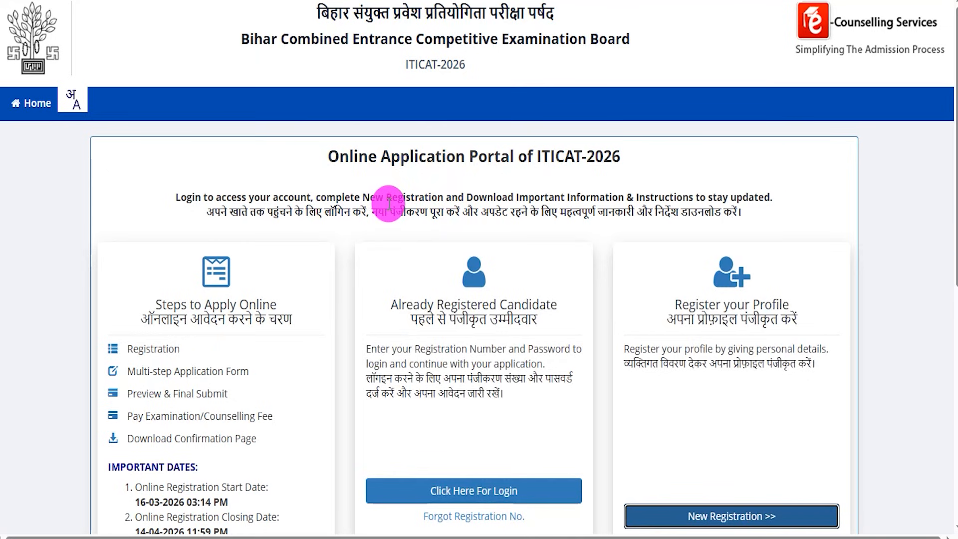
pyautogui.scroll(-2, 484, 293)
pyautogui.scroll(1, 481, 293)
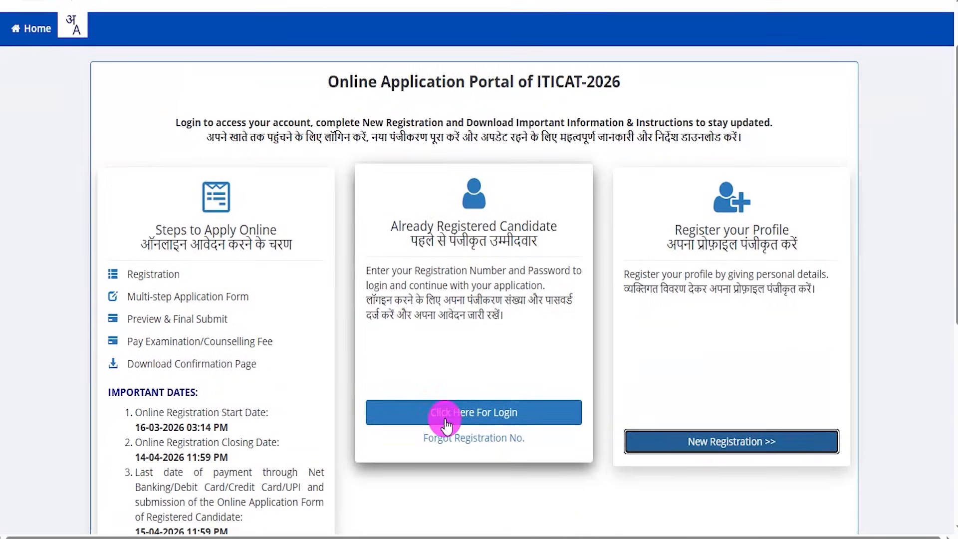
# - Frame the Already Registered Candidate card, draw an arrow to its login option, and clear the marks
pyautogui.moveTo(347, 155)
pyautogui.mouseDown()
pyautogui.moveTo(470, 181)
pyautogui.moveTo(599, 337)
pyautogui.moveTo(602, 504)
pyautogui.mouseUp()
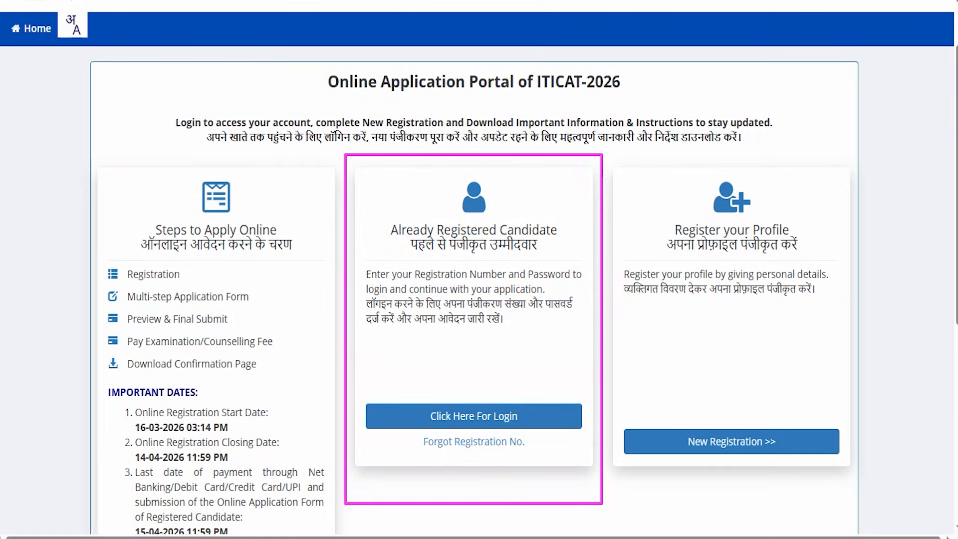
pyautogui.moveTo(590, 229)
pyautogui.mouseDown()
pyautogui.moveTo(515, 370)
pyautogui.moveTo(516, 399)
pyautogui.mouseUp()
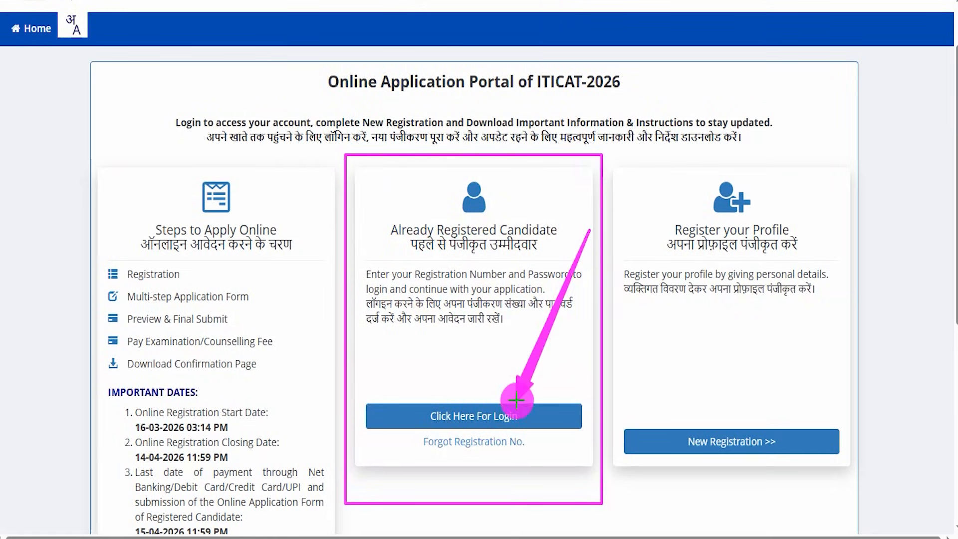
pyautogui.press('Escape')
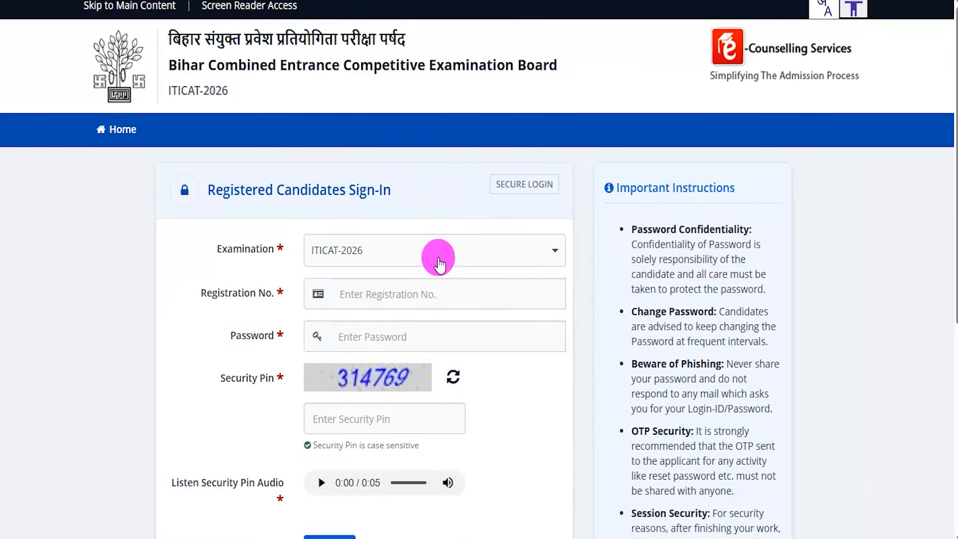
# - On the candidate sign-in form, mark the registration number, password and security pin, point an arrow at Sign In, and clear the marks
pyautogui.scroll(-2, 446, 314)
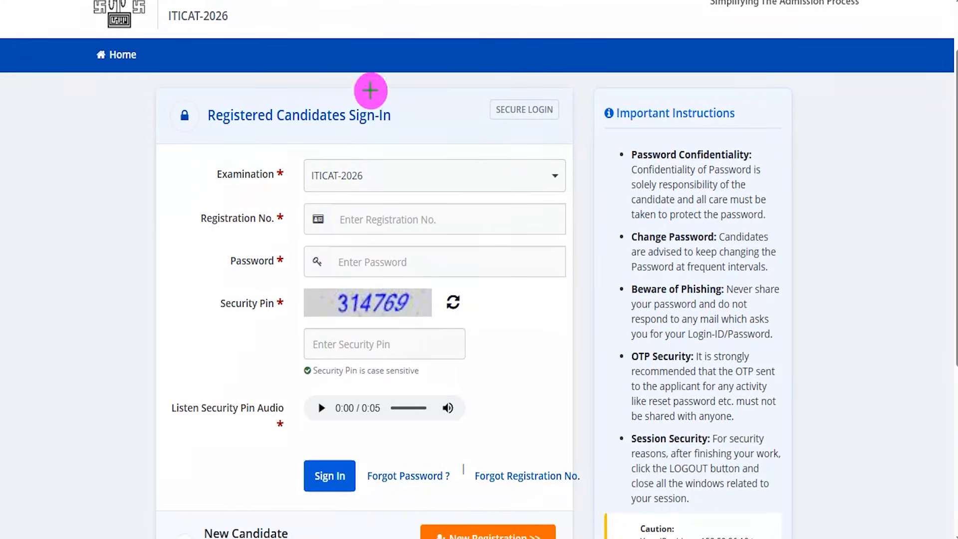
pyautogui.moveTo(388, 223); pyautogui.dragTo(414, 173)
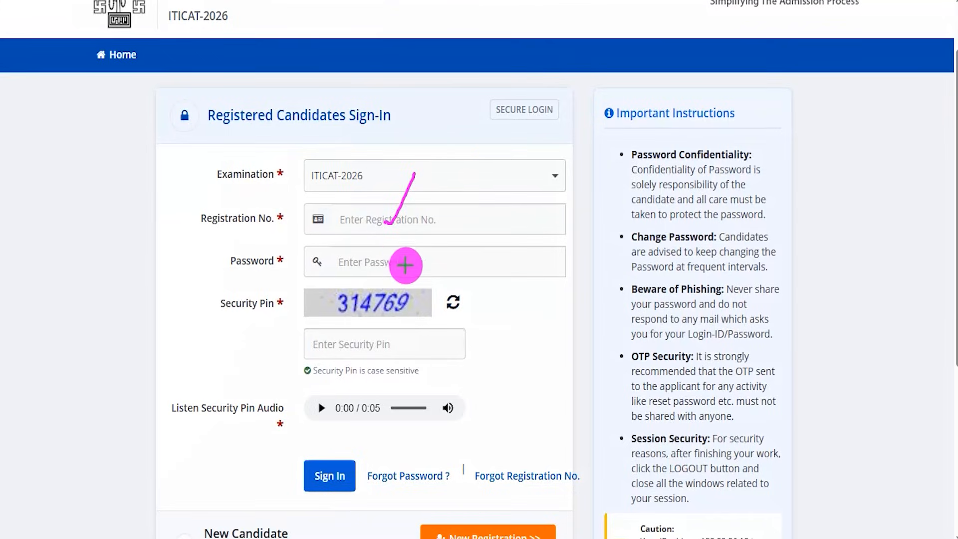
pyautogui.moveTo(393, 262); pyautogui.dragTo(431, 217)
pyautogui.moveTo(407, 309); pyautogui.dragTo(446, 268)
pyautogui.moveTo(330, 344); pyautogui.dragTo(372, 339)
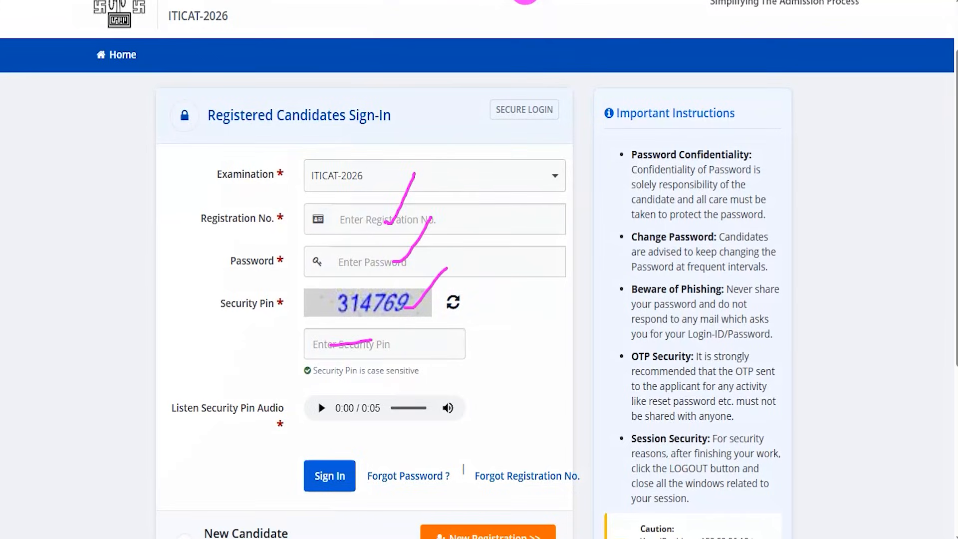
pyautogui.moveTo(115, 436); pyautogui.dragTo(298, 471)
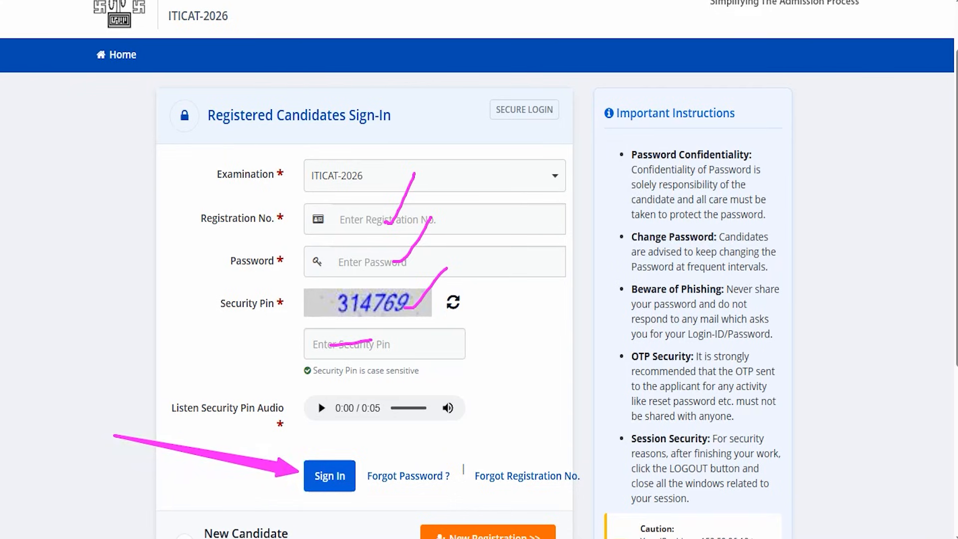
pyautogui.press('Escape')
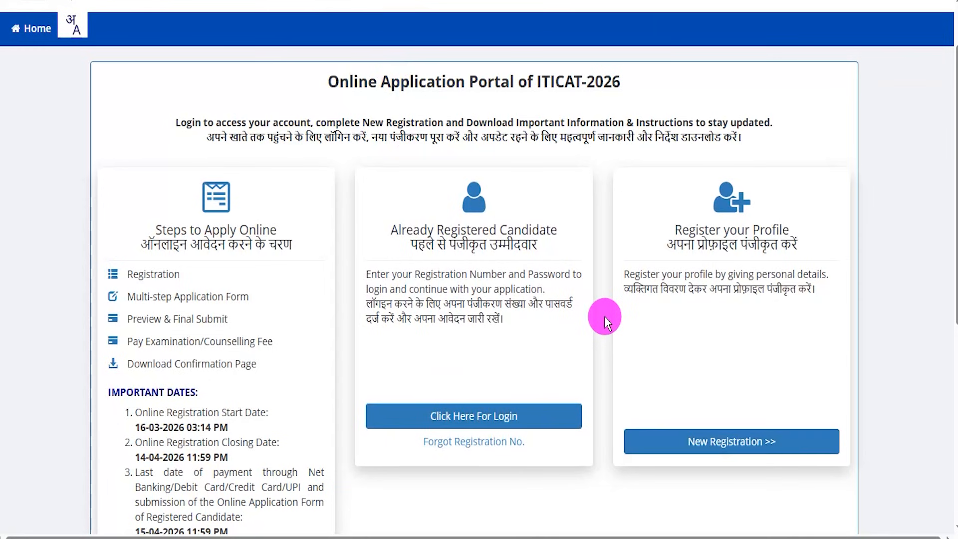
# - Frame the Register your Profile card on the portal and draw an arrow to New Registration
pyautogui.scroll(-3, 602, 318)
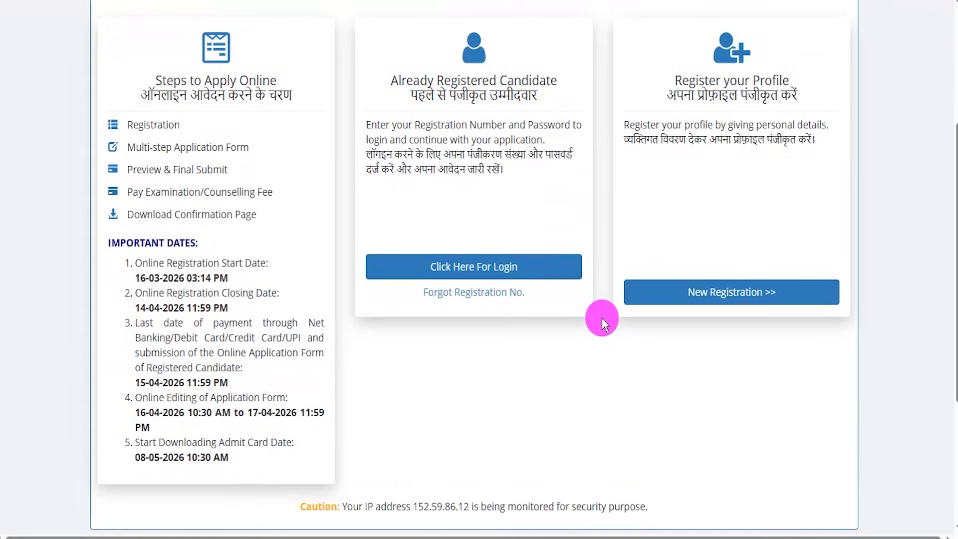
pyautogui.scroll(3, 602, 318)
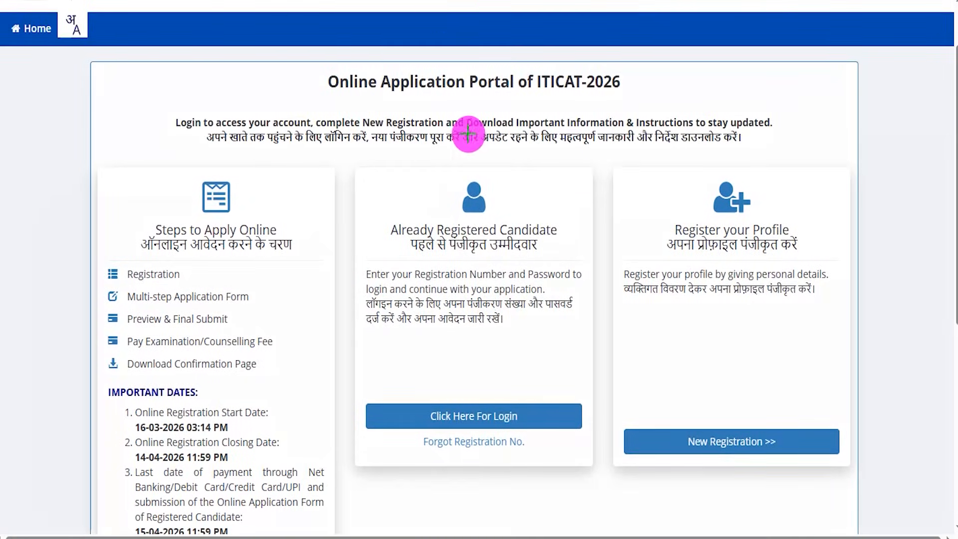
pyautogui.moveTo(596, 147)
pyautogui.mouseDown()
pyautogui.moveTo(802, 182)
pyautogui.moveTo(857, 485)
pyautogui.mouseUp()
pyautogui.moveTo(833, 218); pyautogui.dragTo(744, 424)
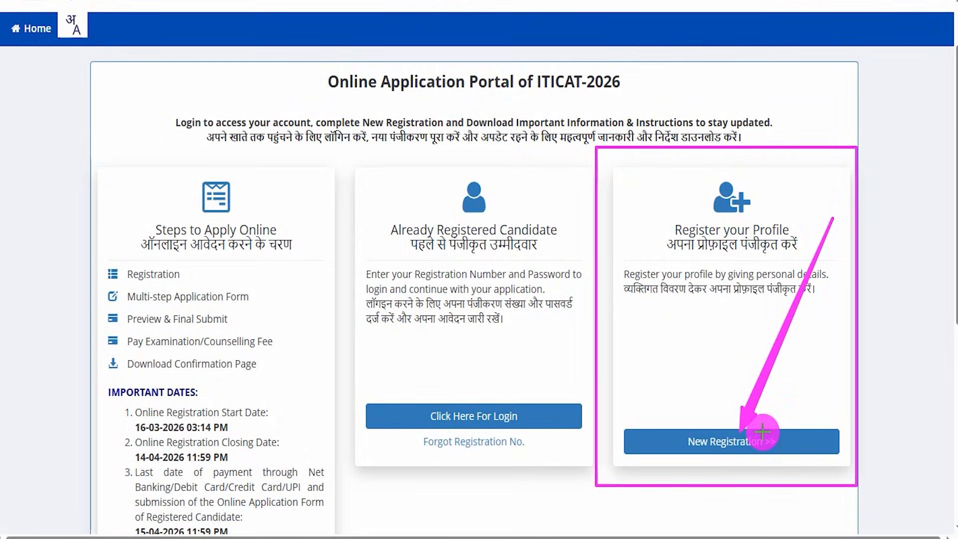
# - Clear the drawn marks and start a new registration from the Register your Profile card
pyautogui.press('Escape')
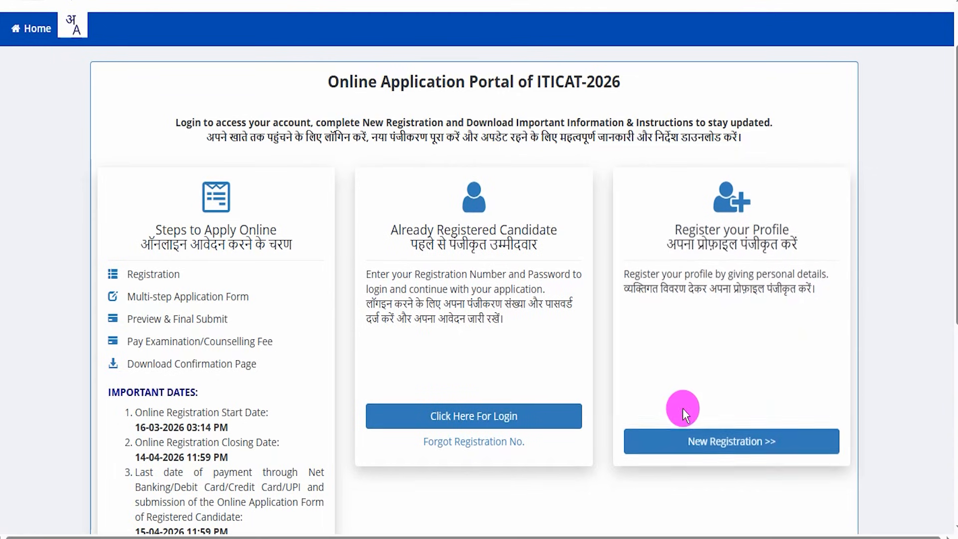
pyautogui.click(685, 438)
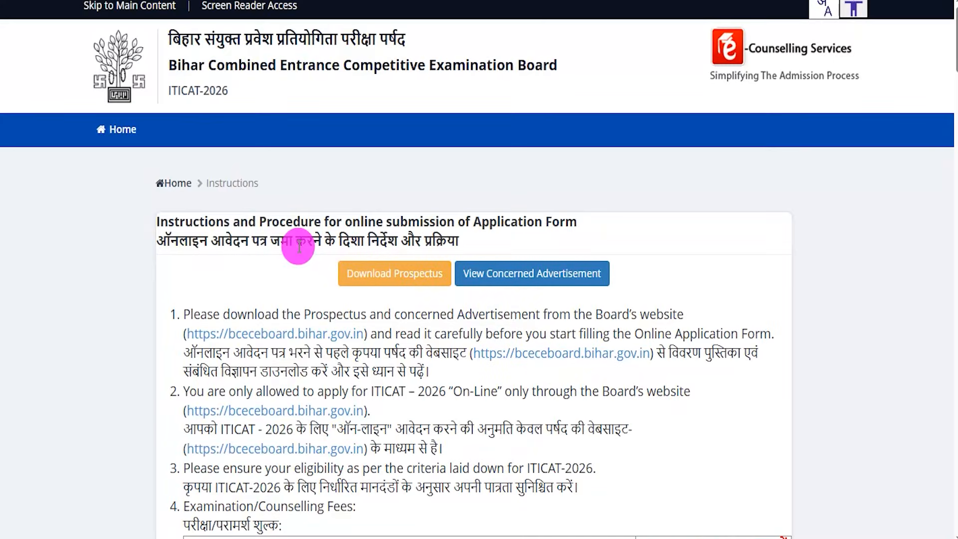
# - Go through the application instructions, choose I Agree for the declaration, and proceed to the application
pyautogui.moveTo(293, 242); pyautogui.dragTo(367, 242)
pyautogui.scroll(-15, 429, 360)
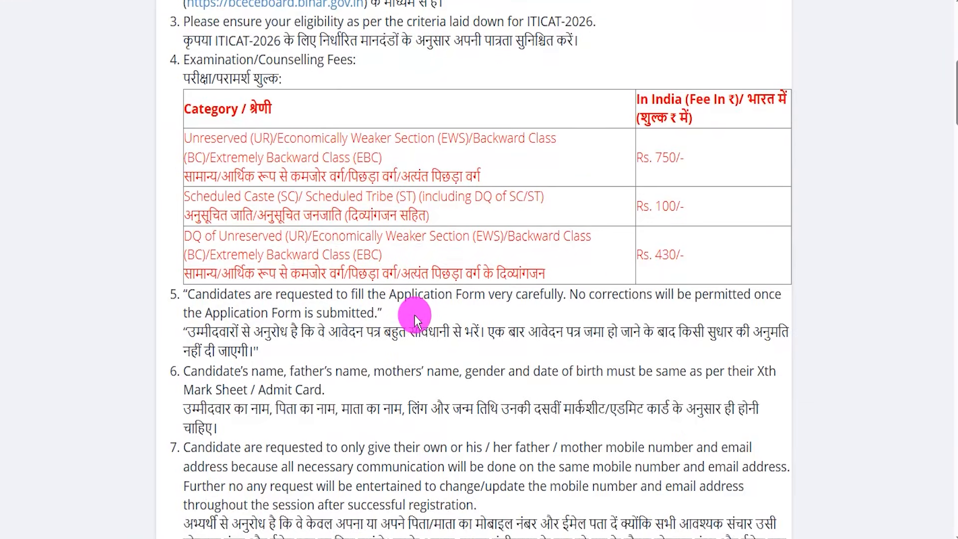
pyautogui.scroll(5, 403, 352)
pyautogui.scroll(-20, 403, 352)
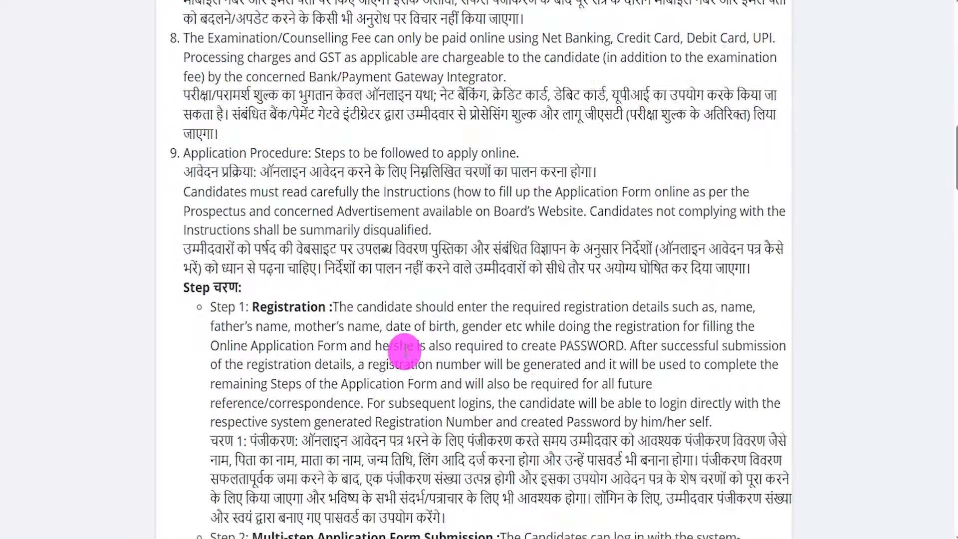
pyautogui.scroll(-15, 408, 352)
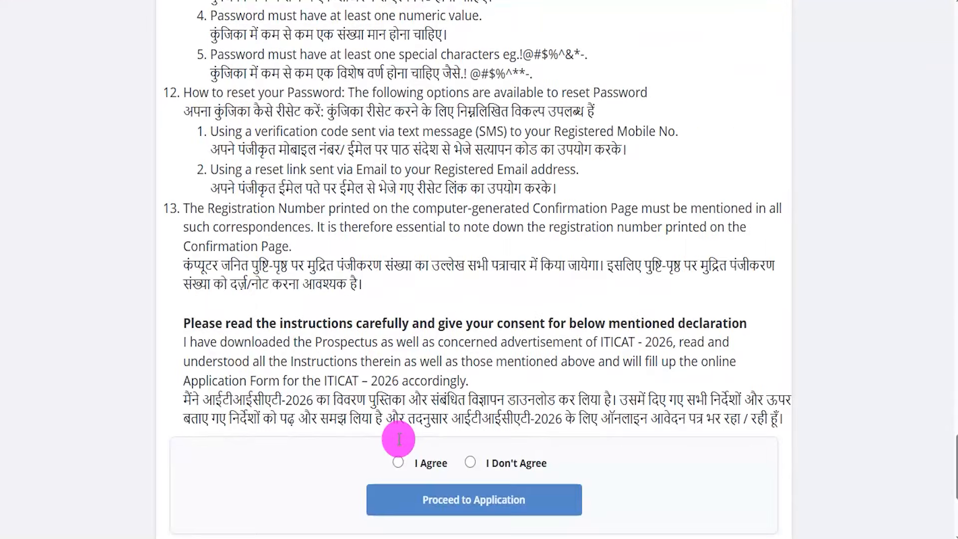
pyautogui.click(398, 463)
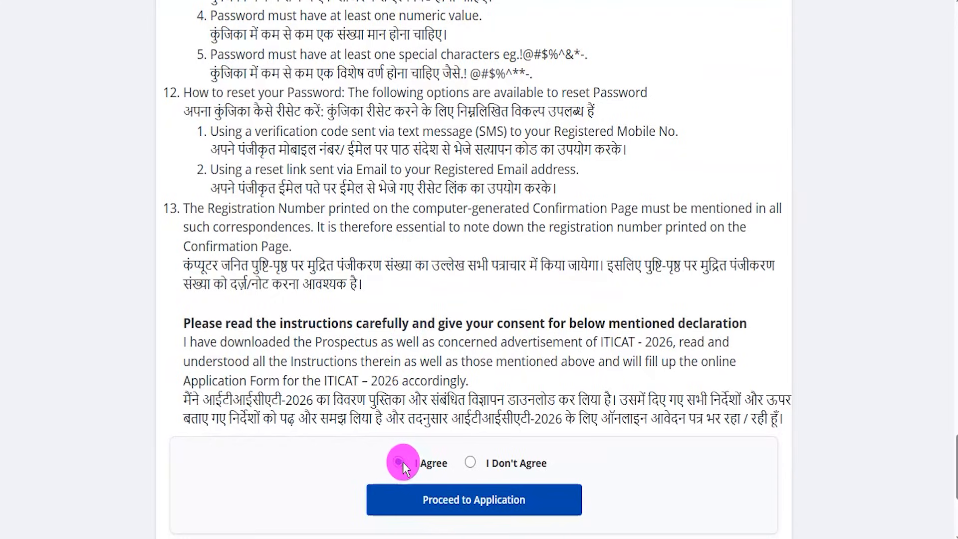
pyautogui.click(495, 497)
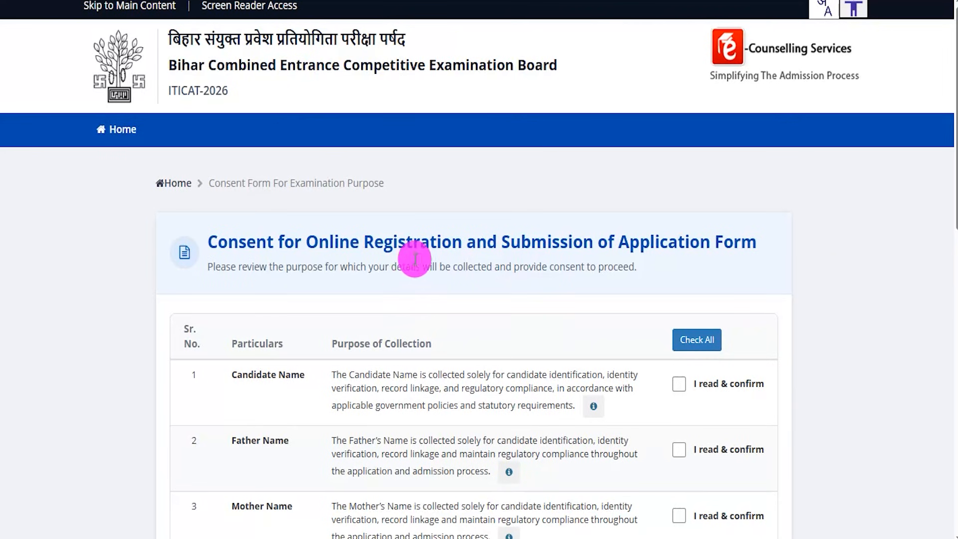
# - Look over the consent form and tick I read & confirm for every particular from Candidate Name to Email Address
pyautogui.scroll(-3, 387, 310)
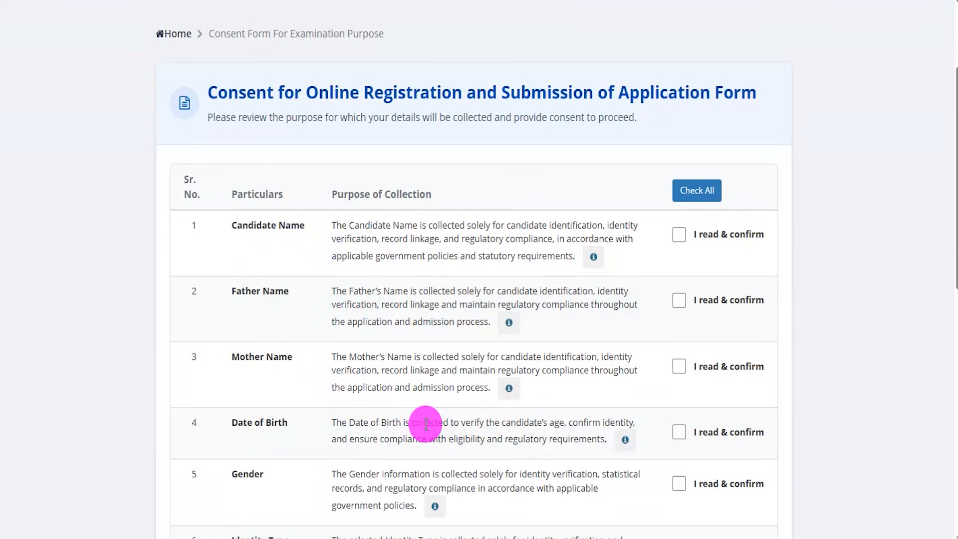
pyautogui.scroll(-2, 427, 423)
pyautogui.scroll(-3, 428, 422)
pyautogui.scroll(6, 428, 417)
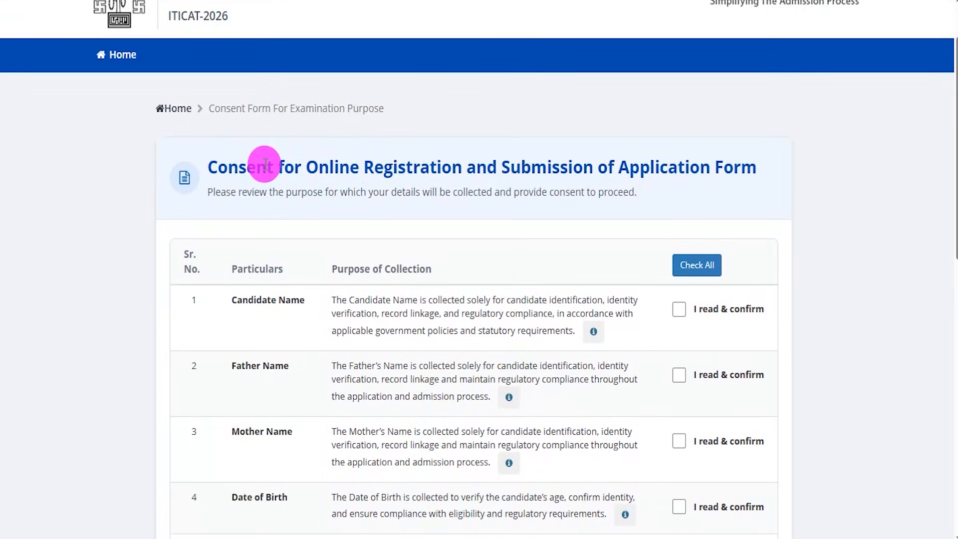
pyautogui.moveTo(261, 164); pyautogui.dragTo(594, 167)
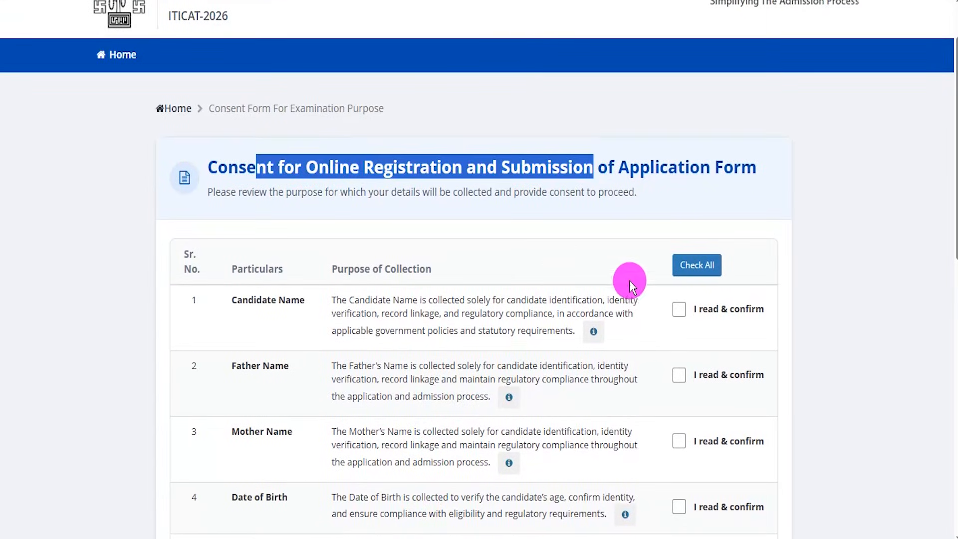
pyautogui.scroll(-5, 646, 249)
pyautogui.click(678, 259)
pyautogui.click(681, 328)
pyautogui.click(679, 394)
pyautogui.click(681, 450)
pyautogui.click(679, 496)
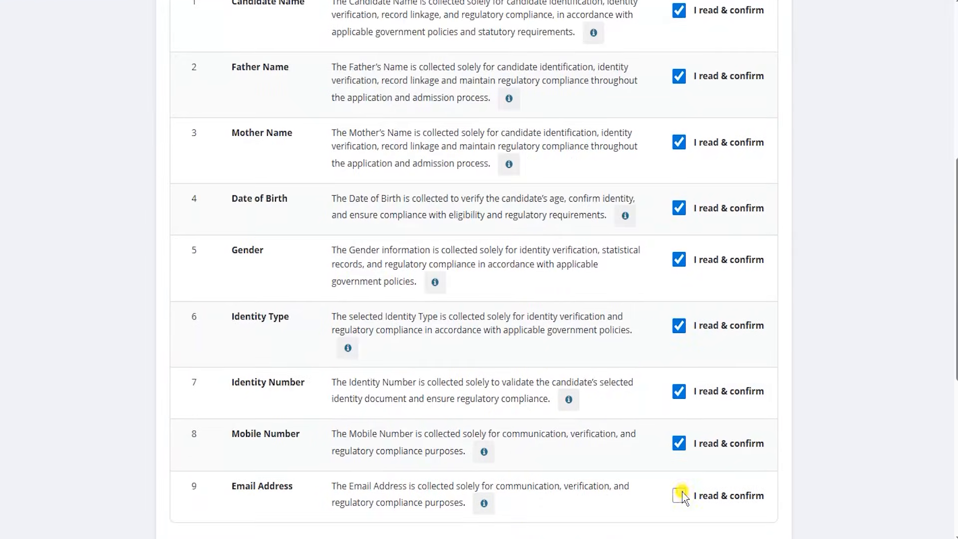
# - Agree to the consent declaration and continue to the registration form
pyautogui.scroll(-5, 699, 324)
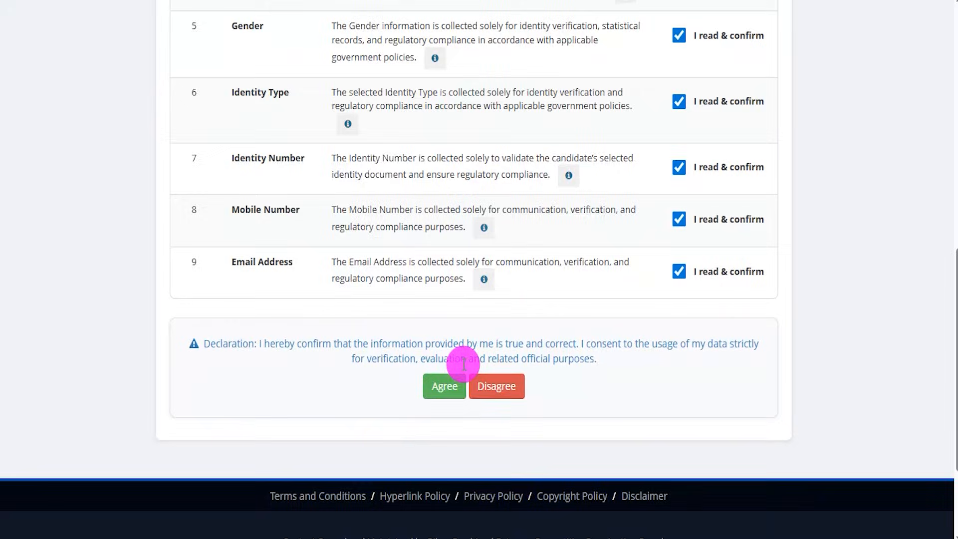
pyautogui.click(447, 386)
pyautogui.click(456, 295)
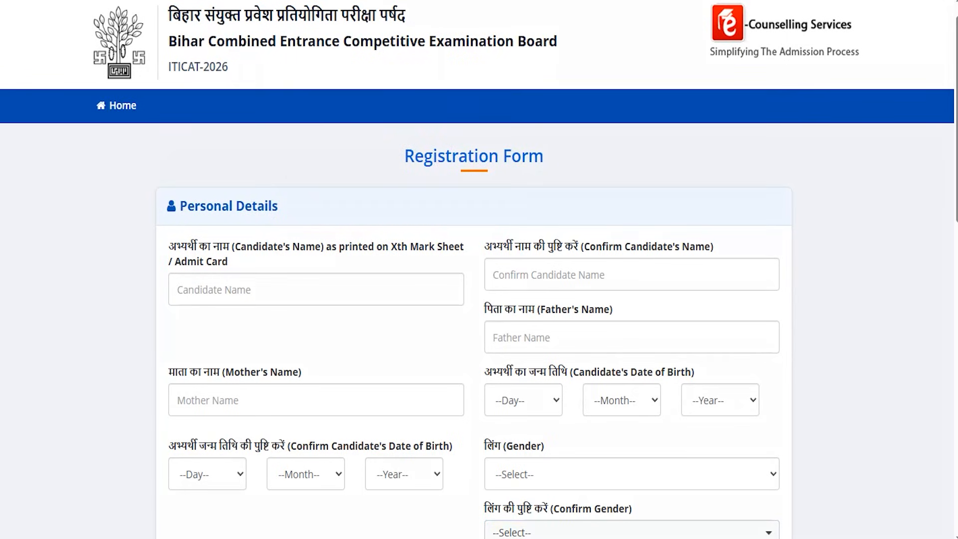
# - Mark the candidate name, confirm name, father's name and mother's name fields with pen strokes, and clear the marks
pyautogui.moveTo(239, 286); pyautogui.dragTo(290, 218)
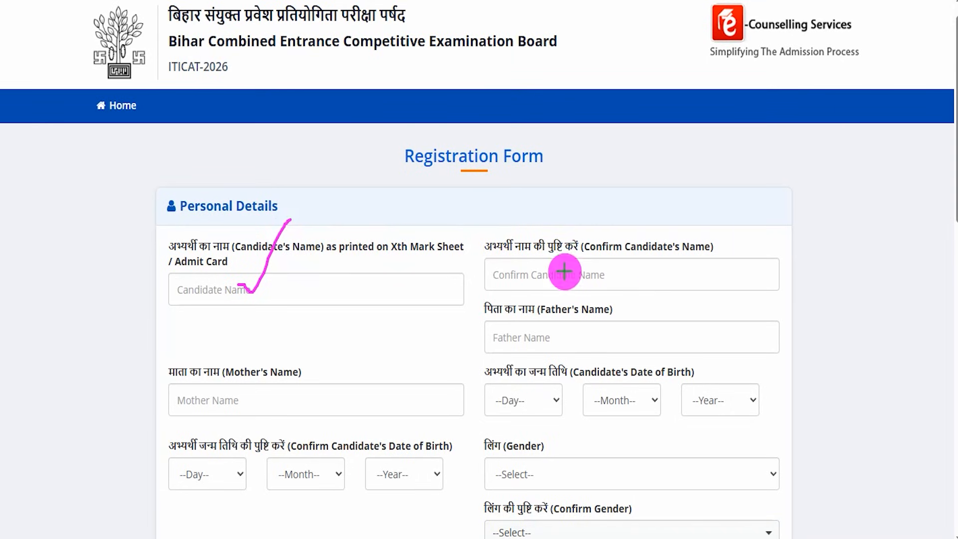
pyautogui.moveTo(566, 272); pyautogui.dragTo(616, 215)
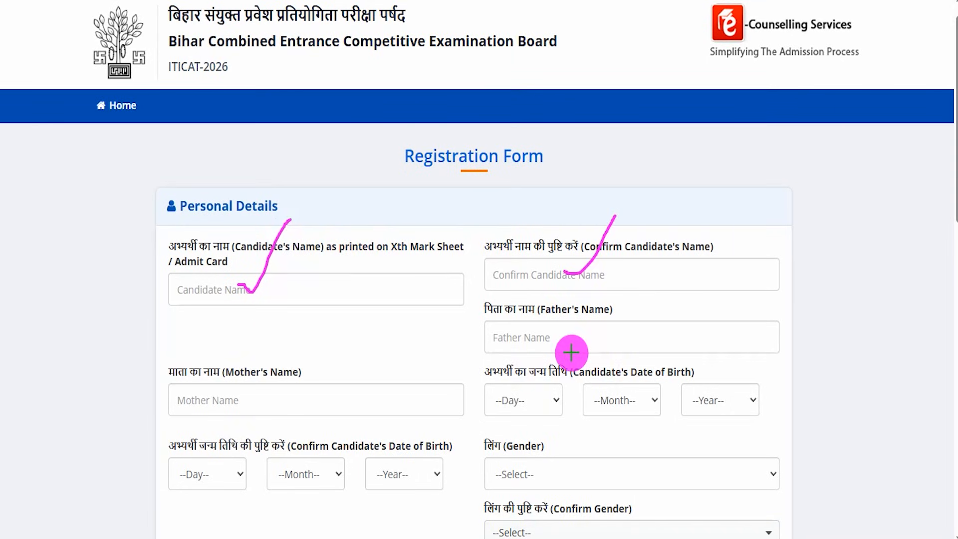
pyautogui.moveTo(515, 343); pyautogui.dragTo(601, 342)
pyautogui.moveTo(279, 407); pyautogui.dragTo(333, 331)
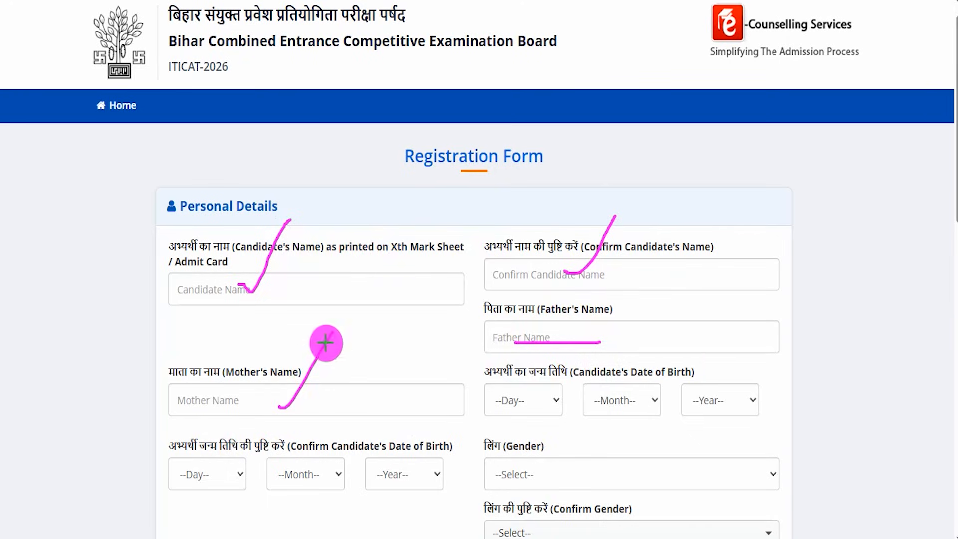
pyautogui.press('Escape')
# - Inspect the day, month and year lists for the candidate's date of birth and its confirmation without choosing values
pyautogui.click(511, 396)
pyautogui.click(618, 399)
pyautogui.click(702, 408)
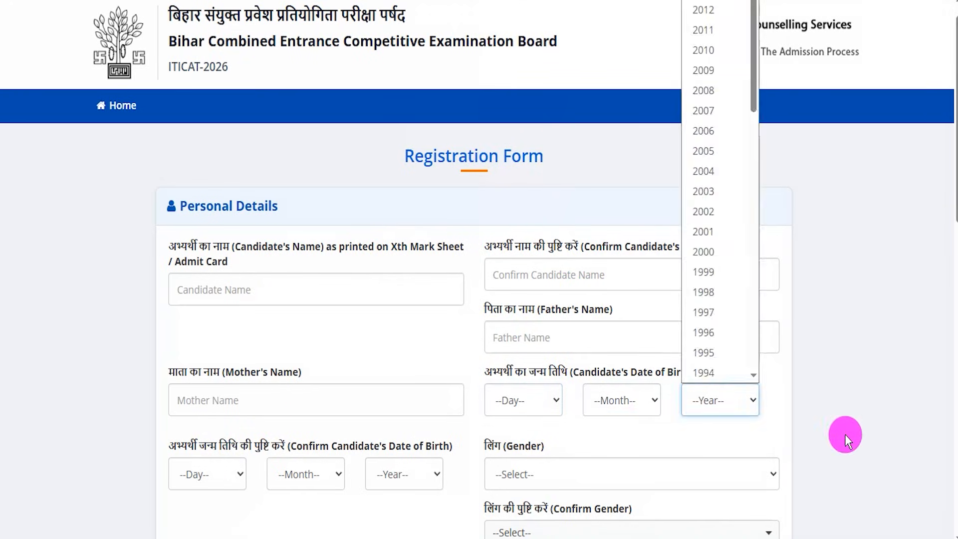
pyautogui.scroll(-5, 819, 397)
pyautogui.moveTo(189, 222); pyautogui.dragTo(348, 223)
pyautogui.click(199, 250)
pyautogui.click(340, 254)
pyautogui.click(380, 251)
pyautogui.click(463, 317)
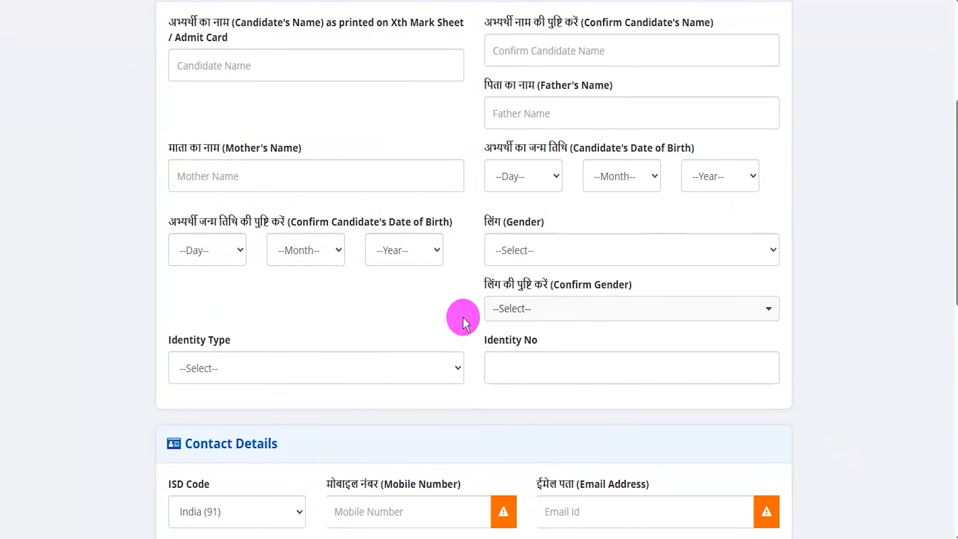
# - Set both Gender and Confirm Gender to Male
pyautogui.click(559, 252)
pyautogui.click(521, 299)
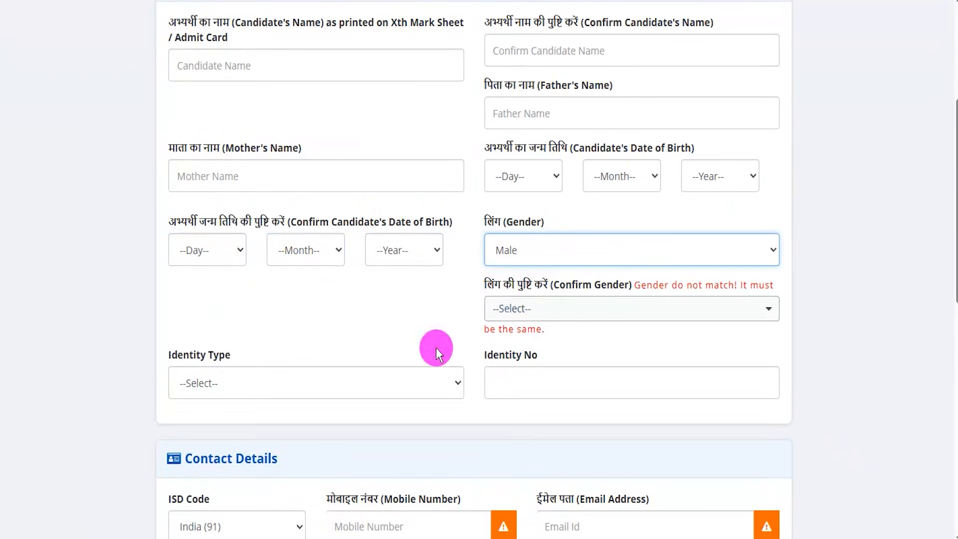
pyautogui.click(542, 315)
pyautogui.click(514, 357)
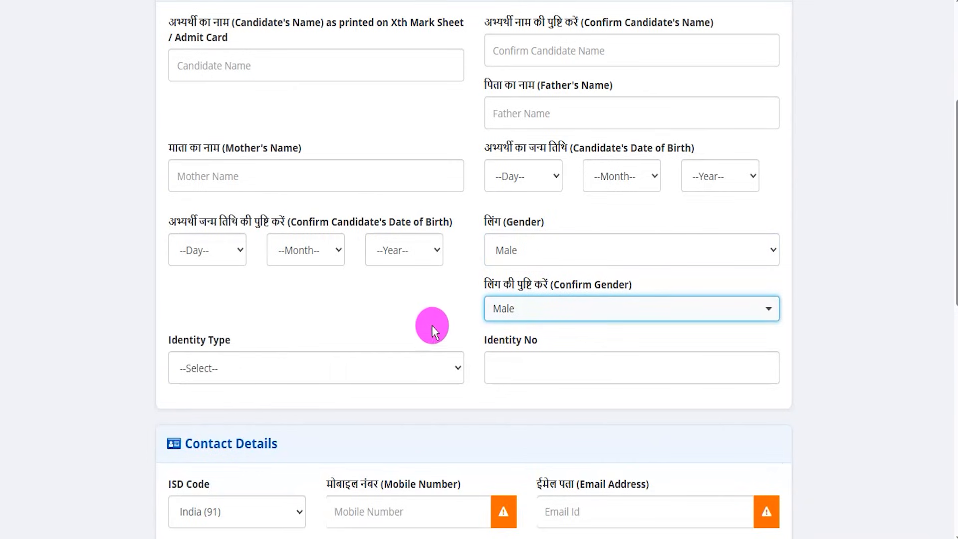
# - Set the identity type to Class 10th Roll No. (As printed on Admit Card) and place the cursor in the roll number field
pyautogui.scroll(-3, 548, 216)
pyautogui.click(232, 219)
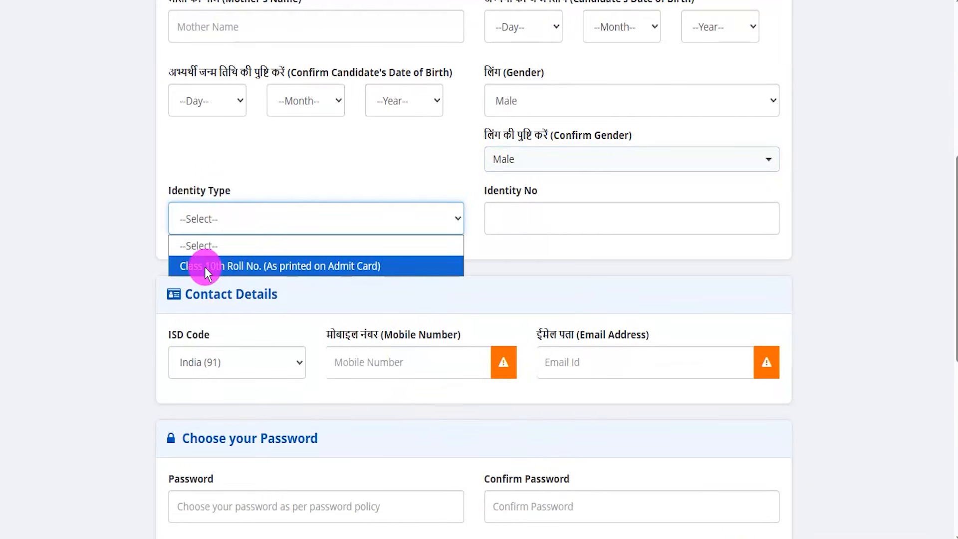
pyautogui.click(319, 270)
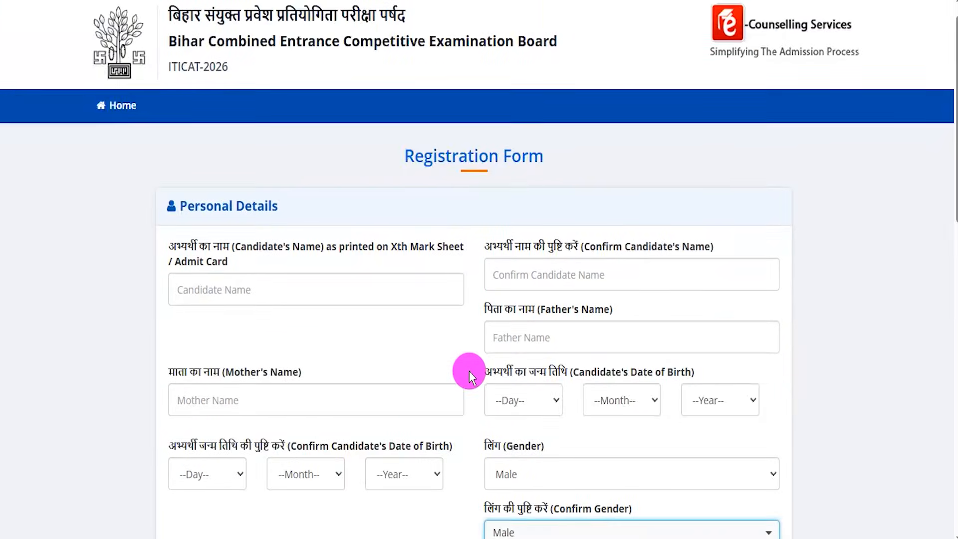
pyautogui.scroll(-4, 469, 370)
pyautogui.moveTo(570, 341); pyautogui.dragTo(621, 340)
pyautogui.click(599, 368)
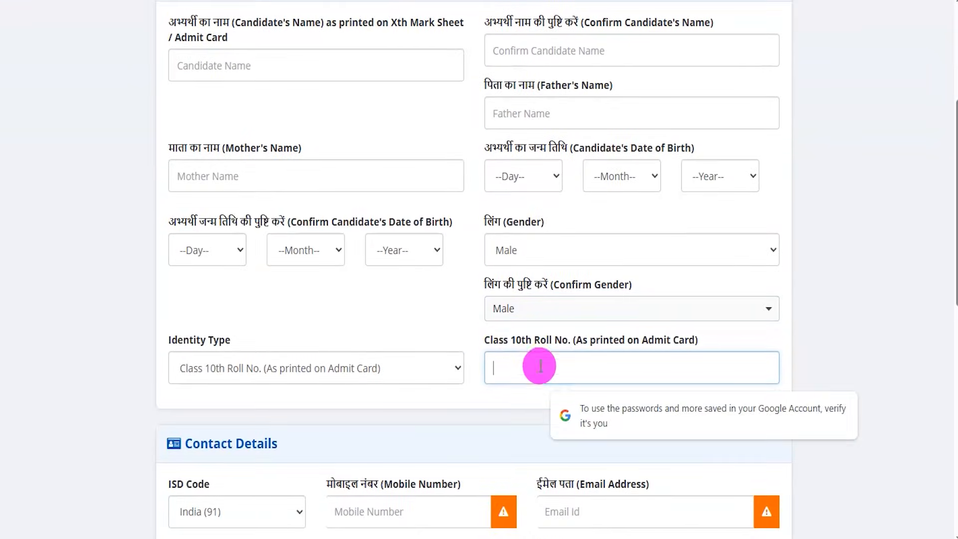
# - Highlight the Contact Details heading and draw check marks on the mobile number and email address fields
pyautogui.scroll(-5, 368, 337)
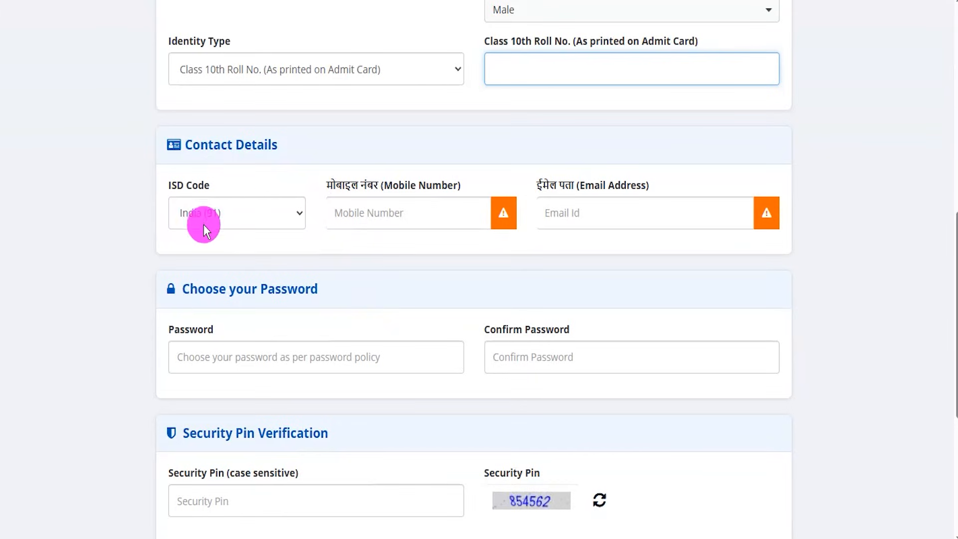
pyautogui.moveTo(200, 144); pyautogui.dragTo(235, 144)
pyautogui.scroll(-1, 259, 214)
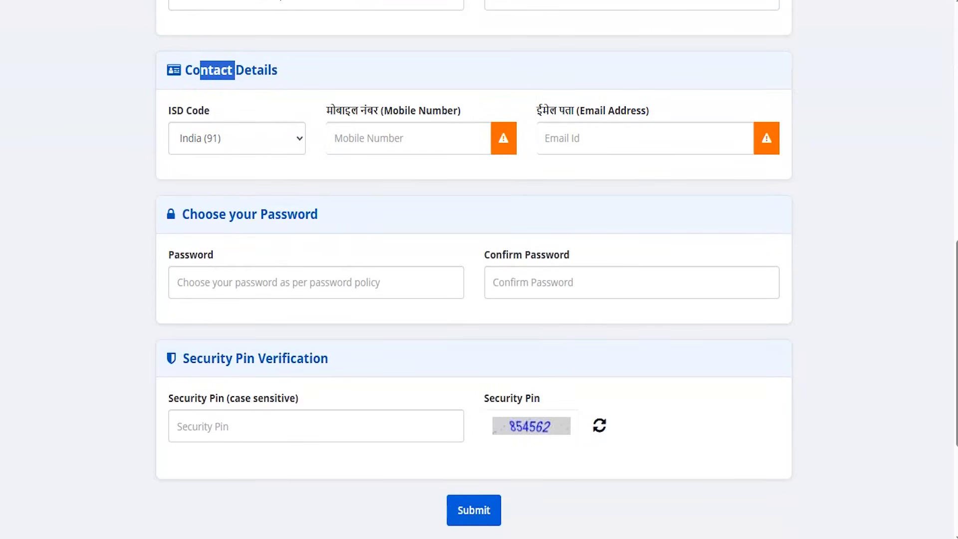
pyautogui.moveTo(411, 143); pyautogui.dragTo(443, 101)
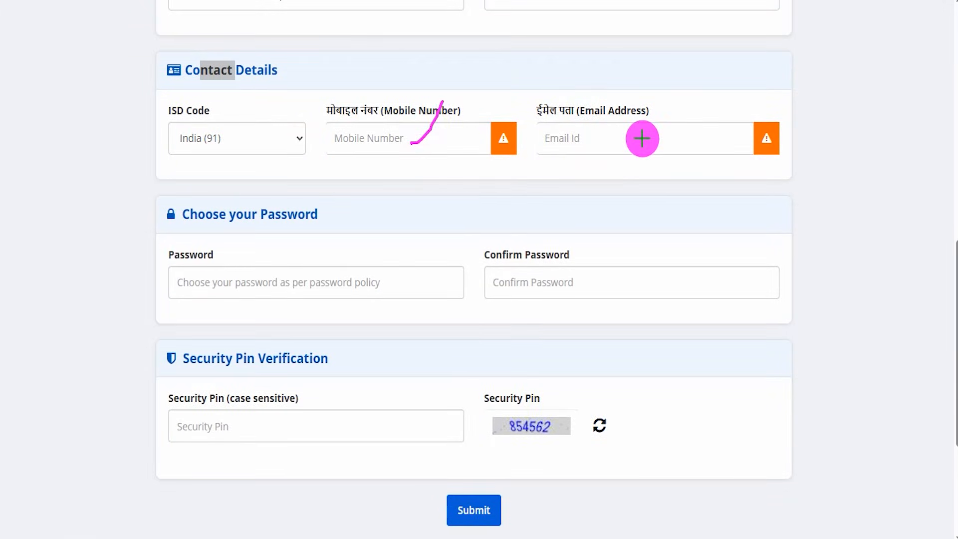
pyautogui.moveTo(648, 137); pyautogui.dragTo(685, 83)
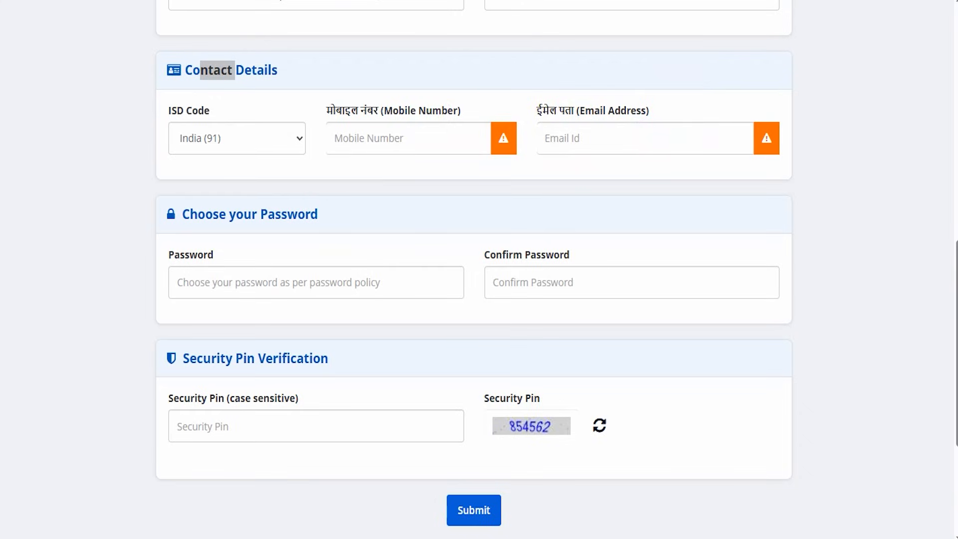
# - Bring up the password rules, draw a check mark beside each rule, and mark the Password and Confirm Password fields
pyautogui.scroll(-3, 383, 165)
pyautogui.click(285, 136)
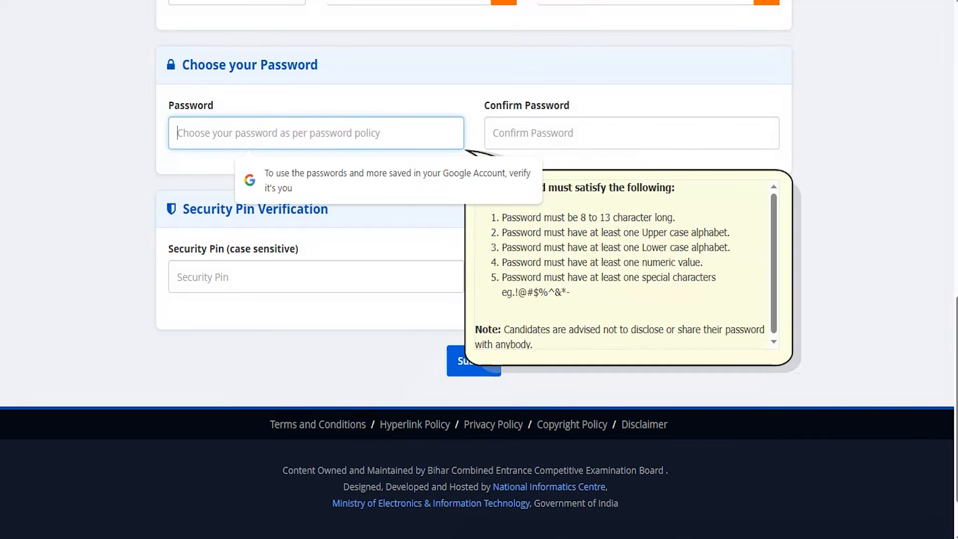
pyautogui.click(673, 212)
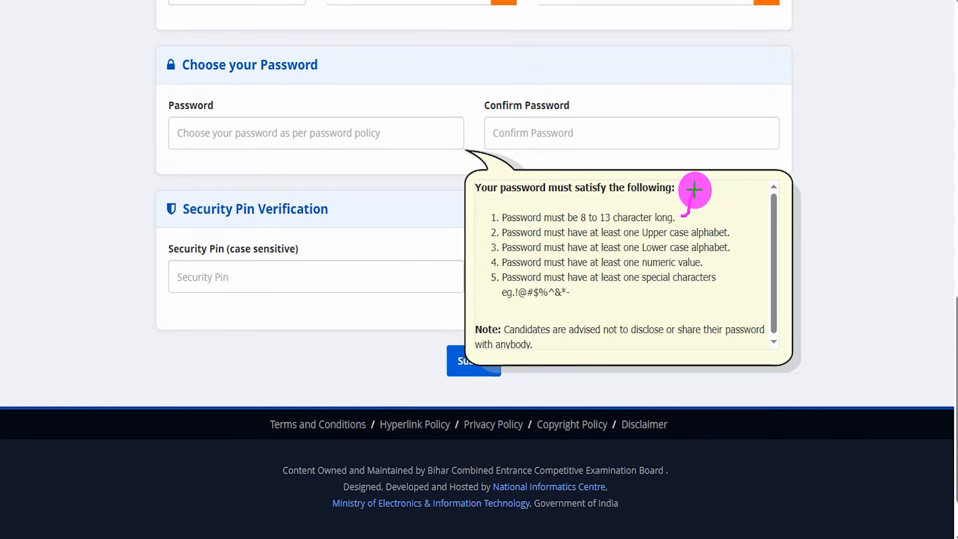
pyautogui.moveTo(730, 234)
pyautogui.mouseDown()
pyautogui.moveTo(743, 218)
pyautogui.moveTo(738, 248)
pyautogui.moveTo(721, 248)
pyautogui.mouseUp()
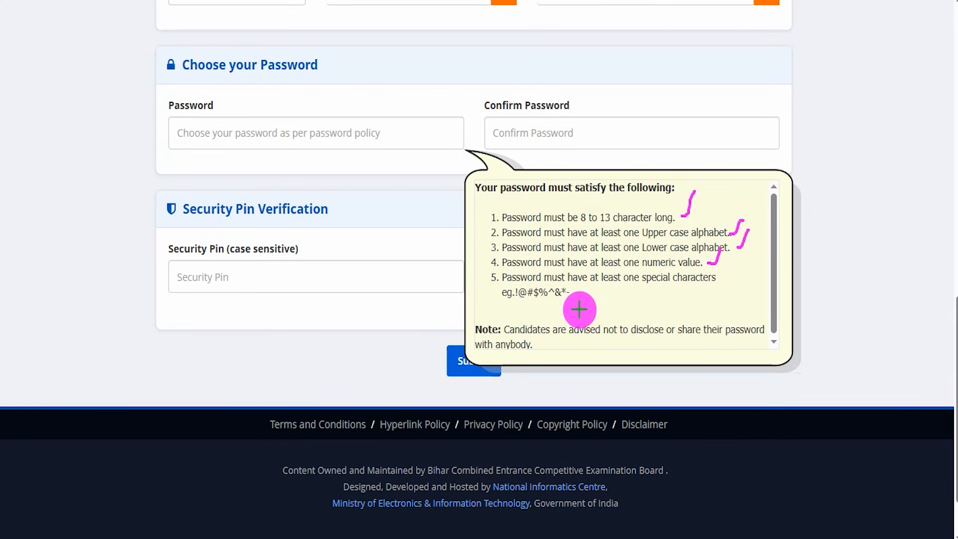
pyautogui.moveTo(572, 298); pyautogui.dragTo(590, 284)
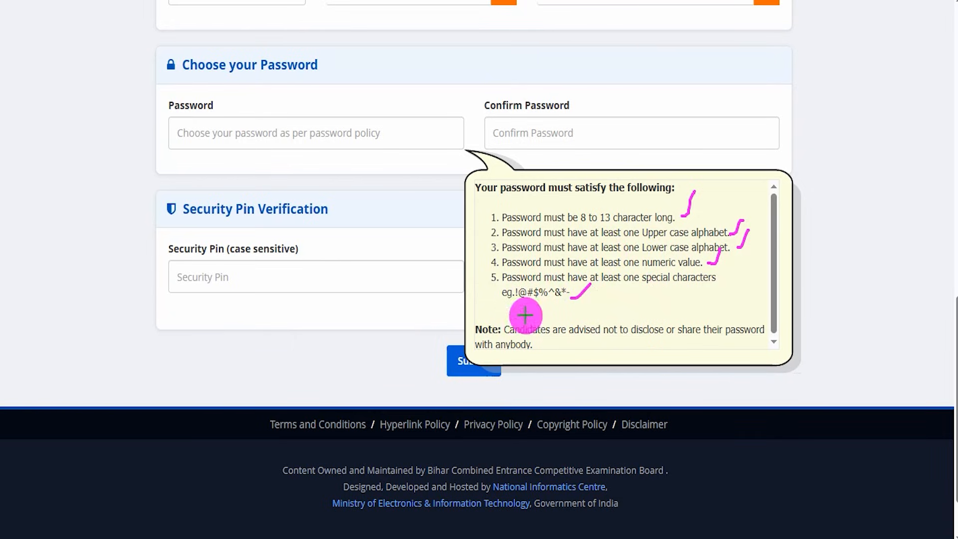
pyautogui.moveTo(345, 138); pyautogui.dragTo(377, 93)
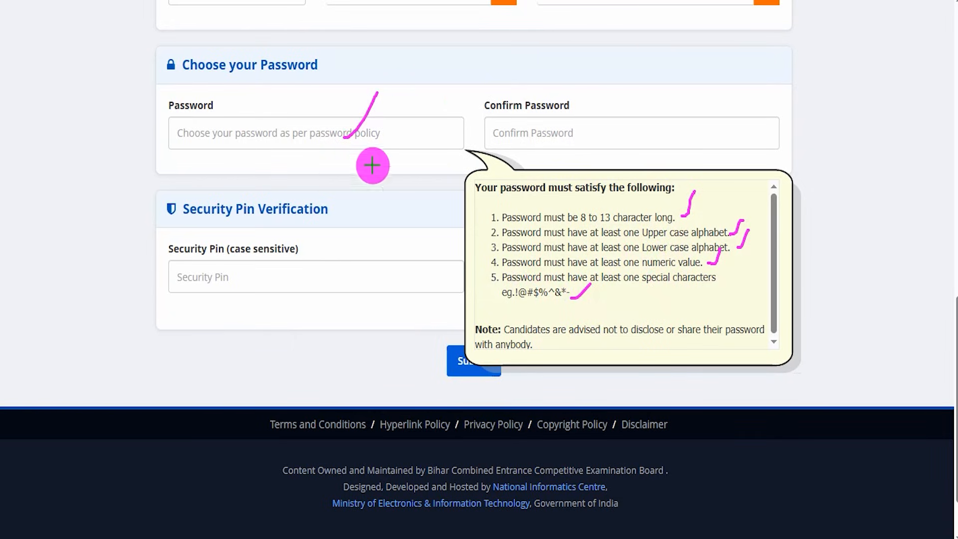
pyautogui.moveTo(549, 136); pyautogui.dragTo(582, 84)
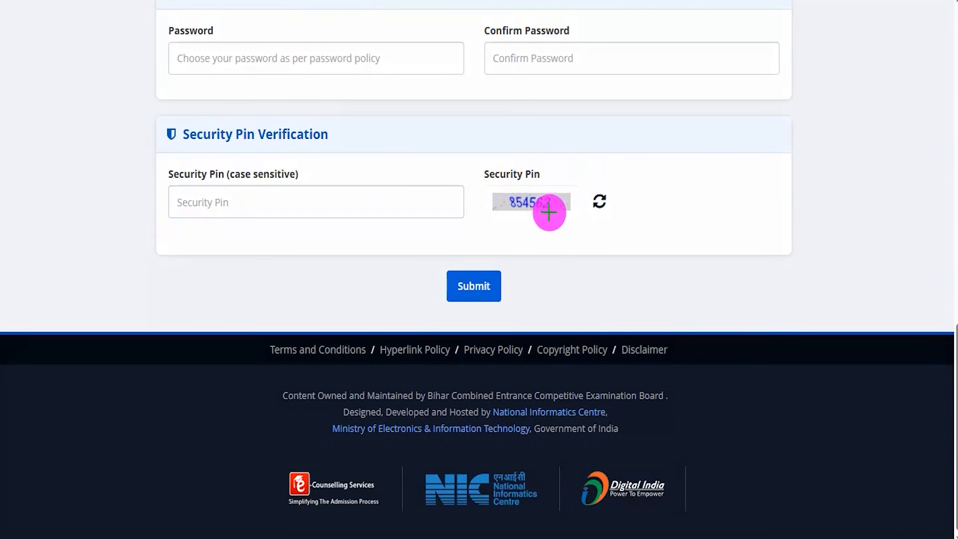
# - Underline the displayed security pin, draw a check mark on its entry field, and mark the form's Submit option
pyautogui.moveTo(509, 220); pyautogui.dragTo(579, 216)
pyautogui.moveTo(308, 203); pyautogui.dragTo(345, 168)
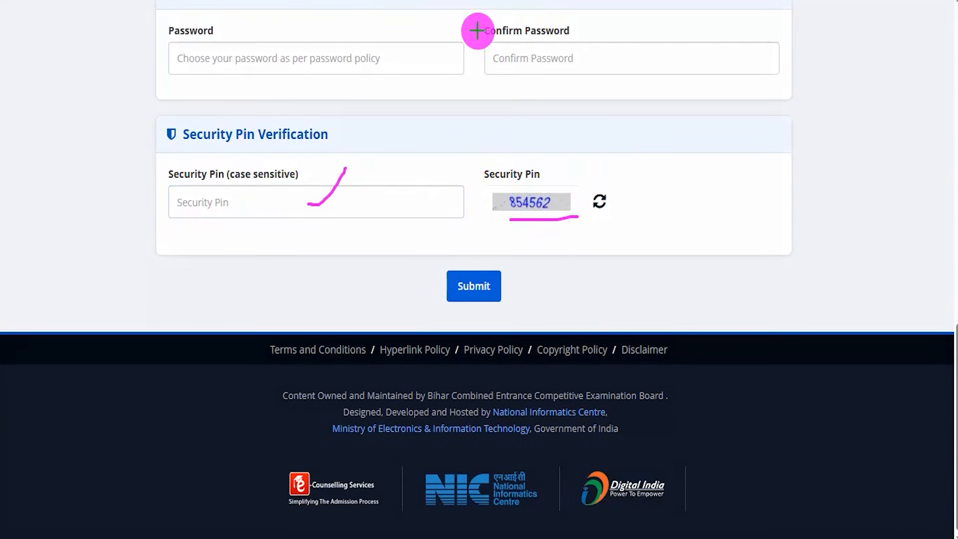
pyautogui.moveTo(462, 250)
pyautogui.mouseDown()
pyautogui.moveTo(578, 272)
pyautogui.moveTo(546, 318)
pyautogui.moveTo(511, 307)
pyautogui.mouseUp()
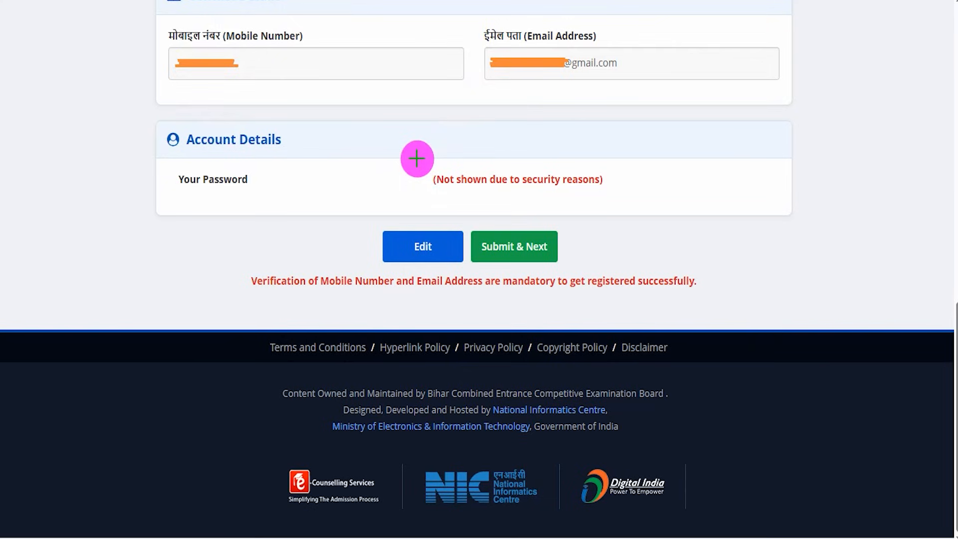
# - Draw check marks on the previewed mobile number and email address, point arrows at Edit and Submit & Next, and submit the preview
pyautogui.moveTo(318, 39); pyautogui.dragTo(361, 6)
pyautogui.moveTo(380, 74); pyautogui.dragTo(423, 34)
pyautogui.moveTo(617, 66); pyautogui.dragTo(655, 37)
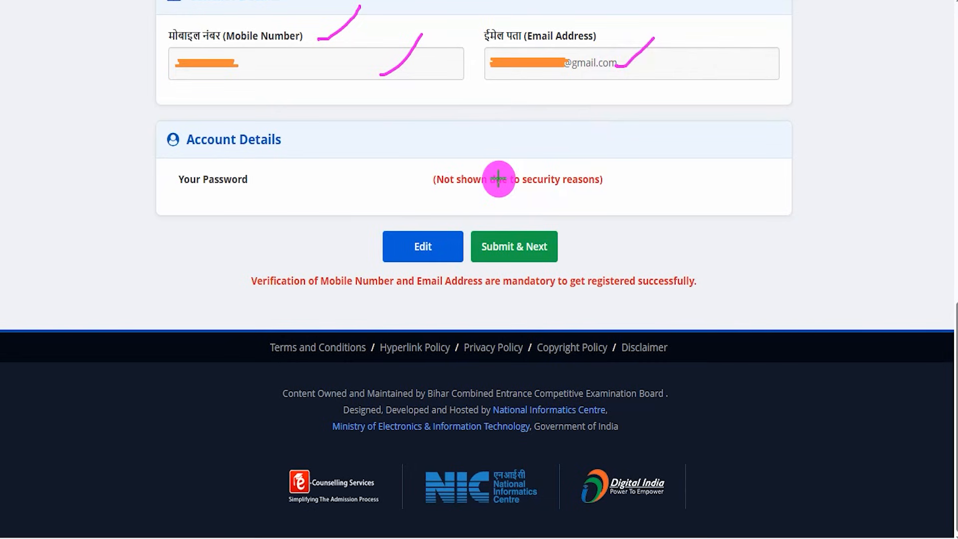
pyautogui.moveTo(189, 249); pyautogui.dragTo(357, 248)
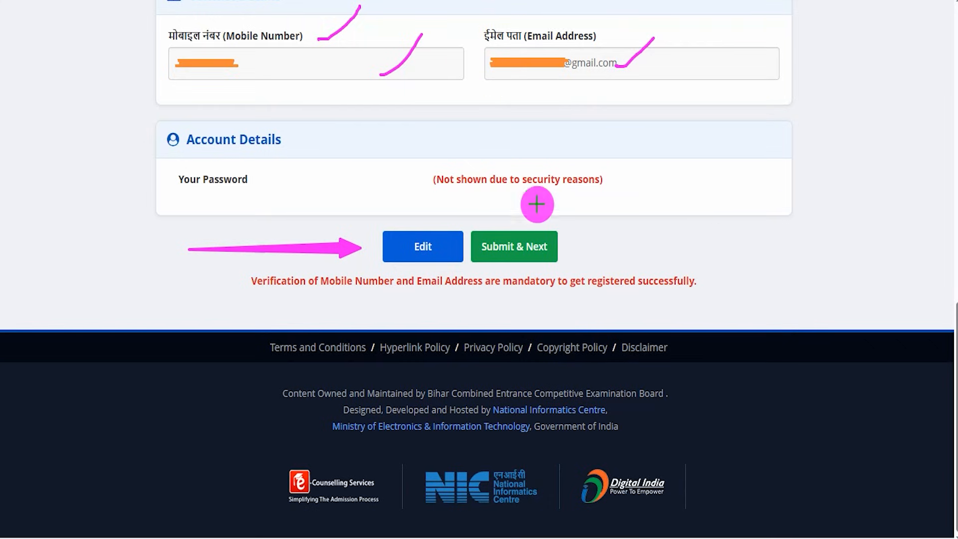
pyautogui.moveTo(796, 233); pyautogui.dragTo(566, 245)
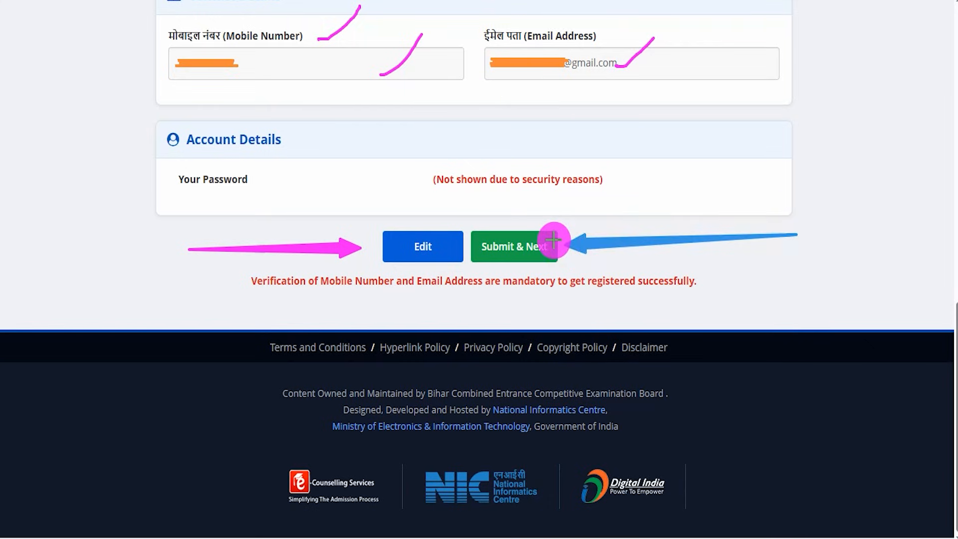
pyautogui.click(554, 239)
# - Mark the mobile and email OTP fields and the security pin in the verification dialog, and point an arrow at Verify & Submit
pyautogui.moveTo(460, 157); pyautogui.dragTo(492, 134)
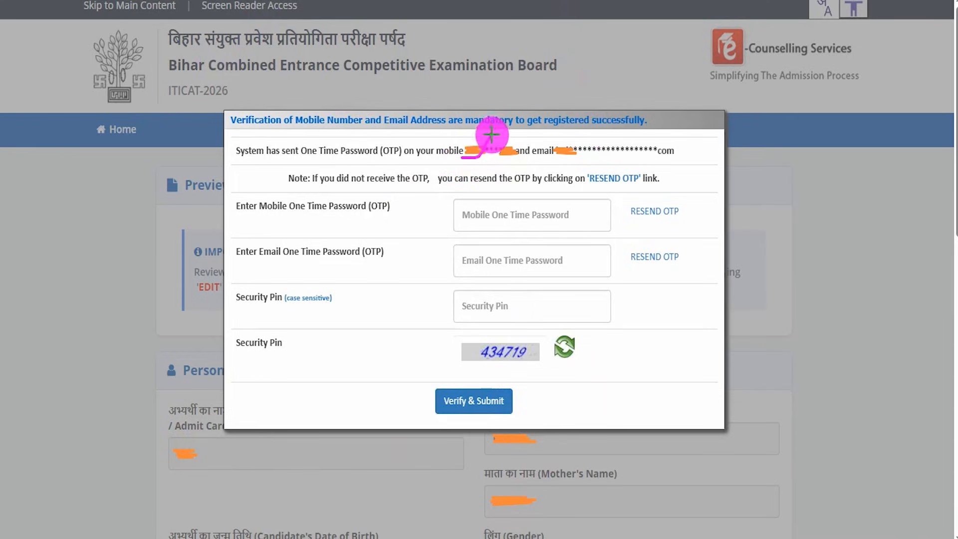
pyautogui.moveTo(595, 152); pyautogui.dragTo(622, 135)
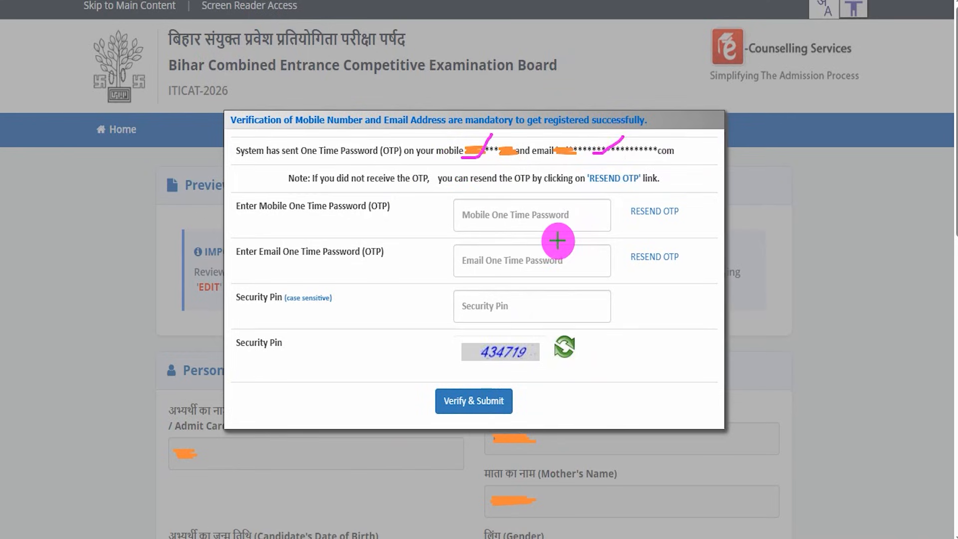
pyautogui.moveTo(502, 211); pyautogui.dragTo(528, 189)
pyautogui.moveTo(500, 260); pyautogui.dragTo(537, 220)
pyautogui.moveTo(487, 365); pyautogui.dragTo(535, 365)
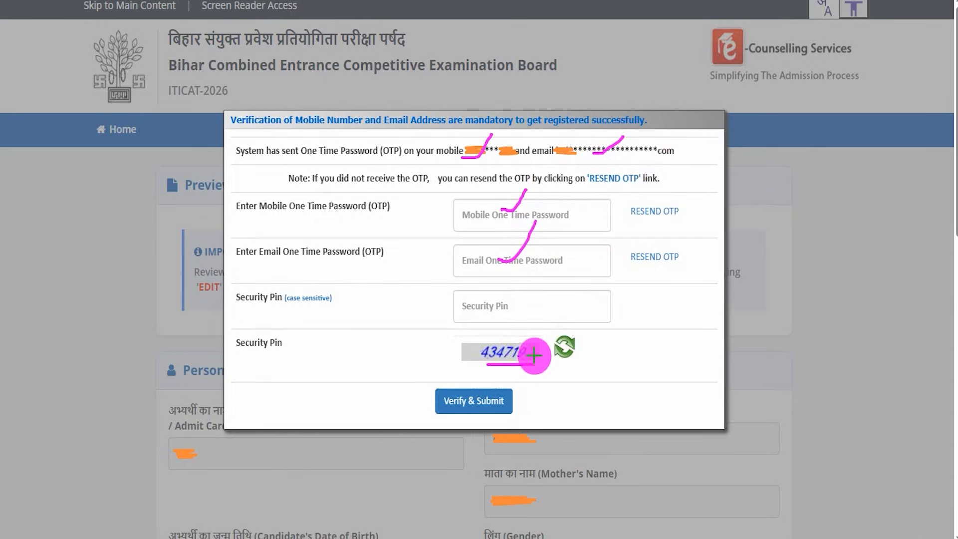
pyautogui.moveTo(504, 308); pyautogui.dragTo(548, 269)
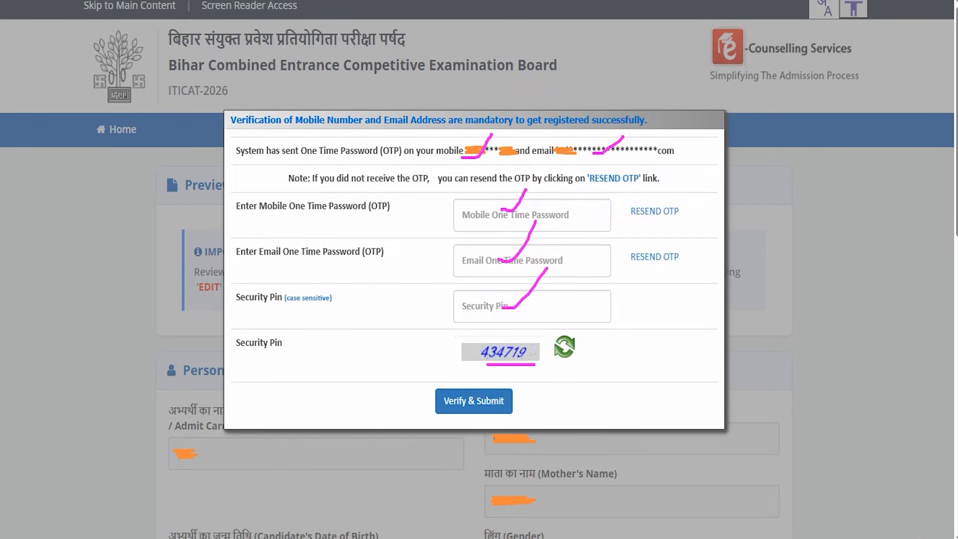
pyautogui.moveTo(681, 391); pyautogui.dragTo(521, 400)
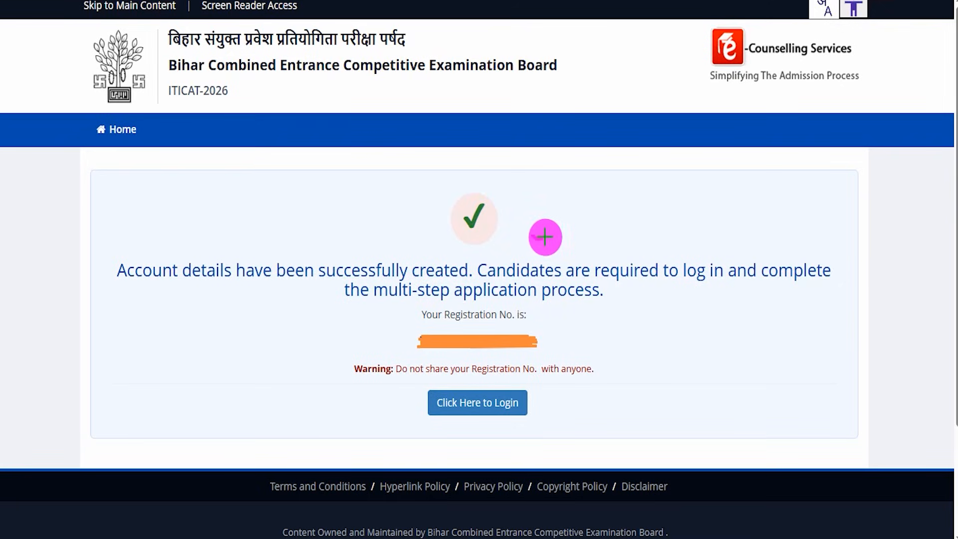
# - Check-mark the account creation notice, circle the registration number, and proceed to the candidate login page
pyautogui.moveTo(545, 237); pyautogui.dragTo(583, 177)
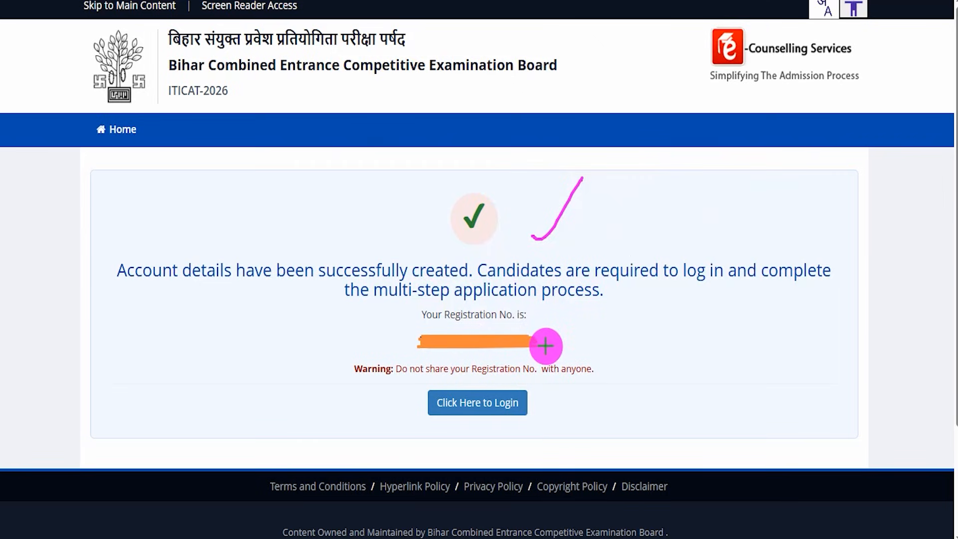
pyautogui.moveTo(546, 345); pyautogui.dragTo(570, 300)
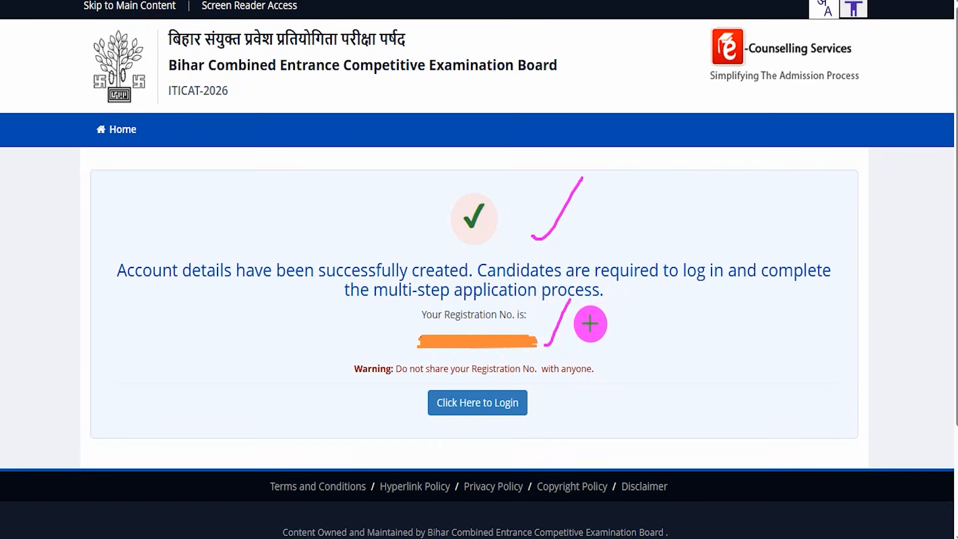
pyautogui.moveTo(568, 346); pyautogui.dragTo(604, 307)
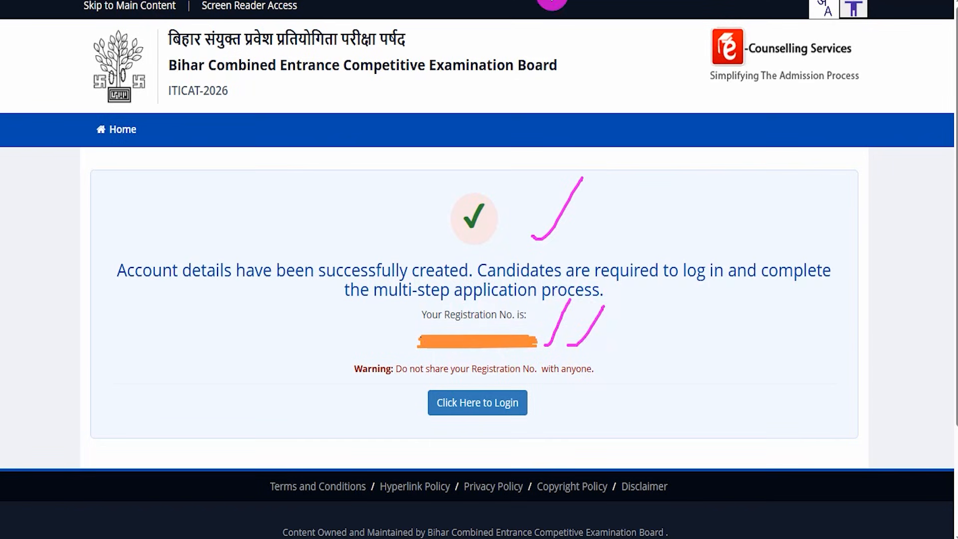
pyautogui.moveTo(439, 334); pyautogui.dragTo(554, 359)
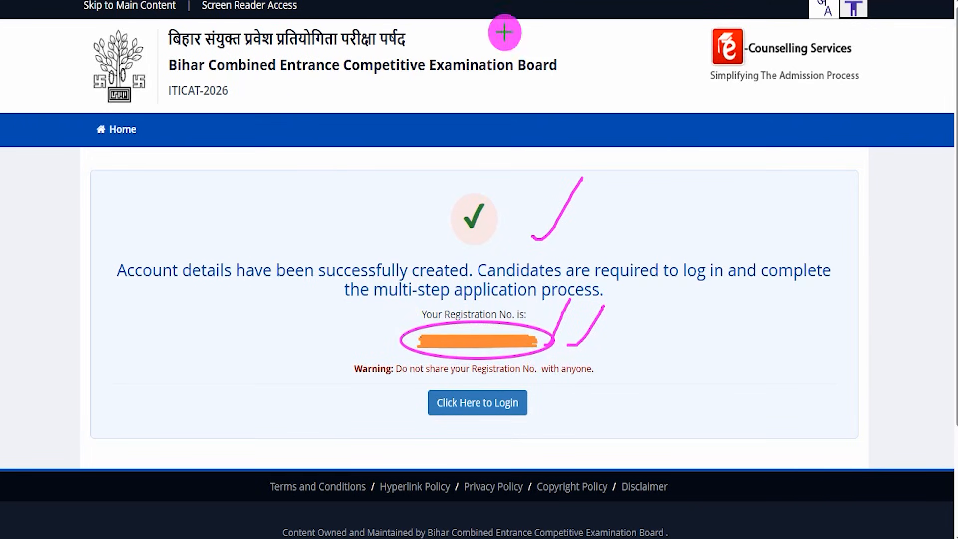
pyautogui.moveTo(739, 400); pyautogui.dragTo(528, 399)
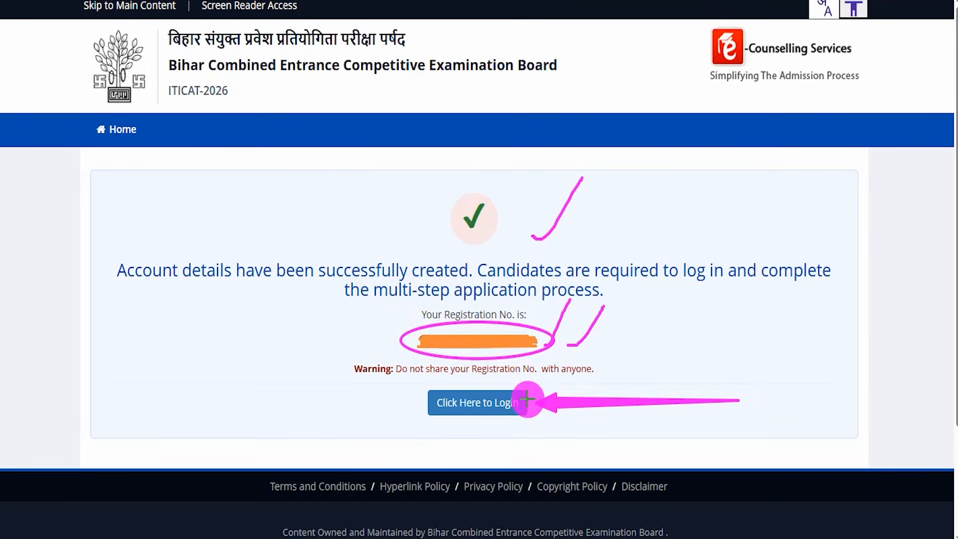
pyautogui.click(522, 403)
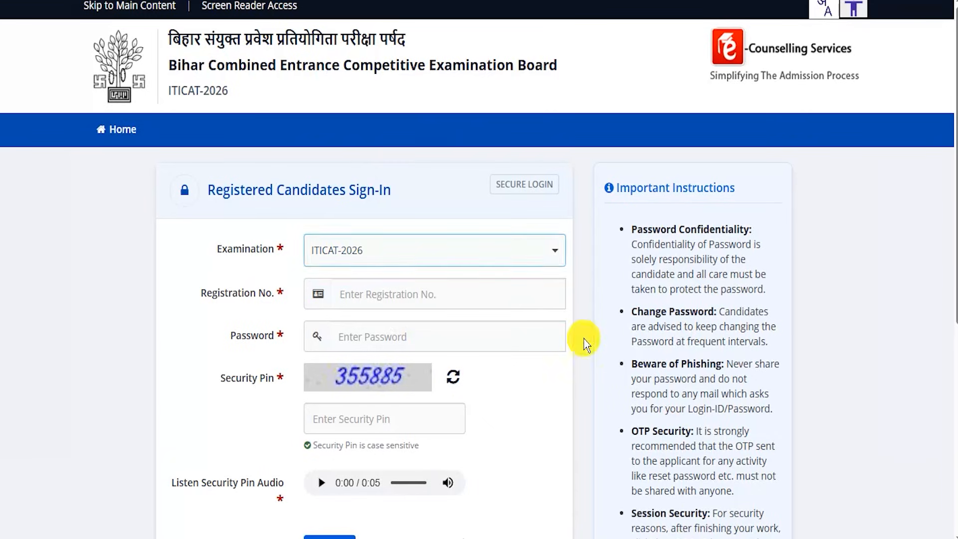
# - Mark the registration number, password and security pin fields on the sign-in form, and point an arrow at Sign In
pyautogui.scroll(-2, 583, 337)
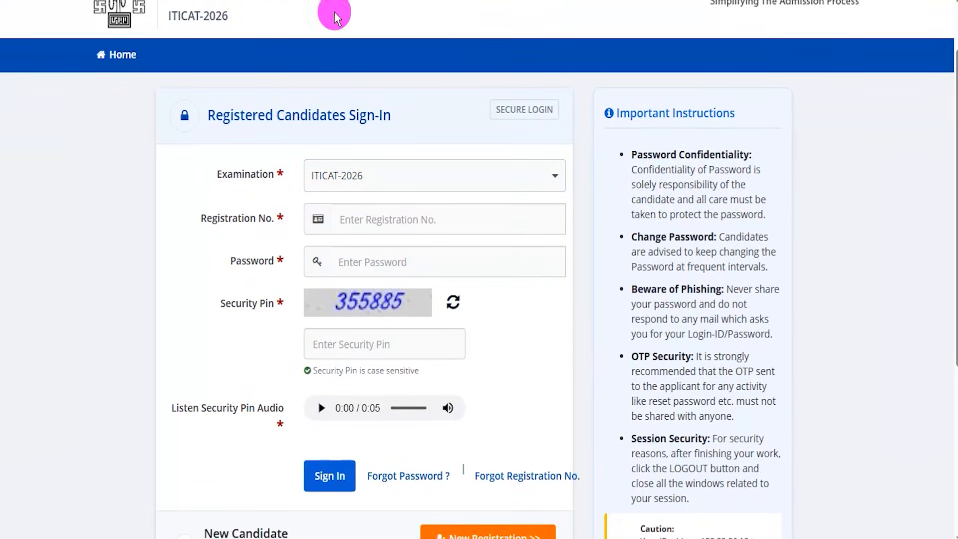
pyautogui.moveTo(398, 220); pyautogui.dragTo(423, 187)
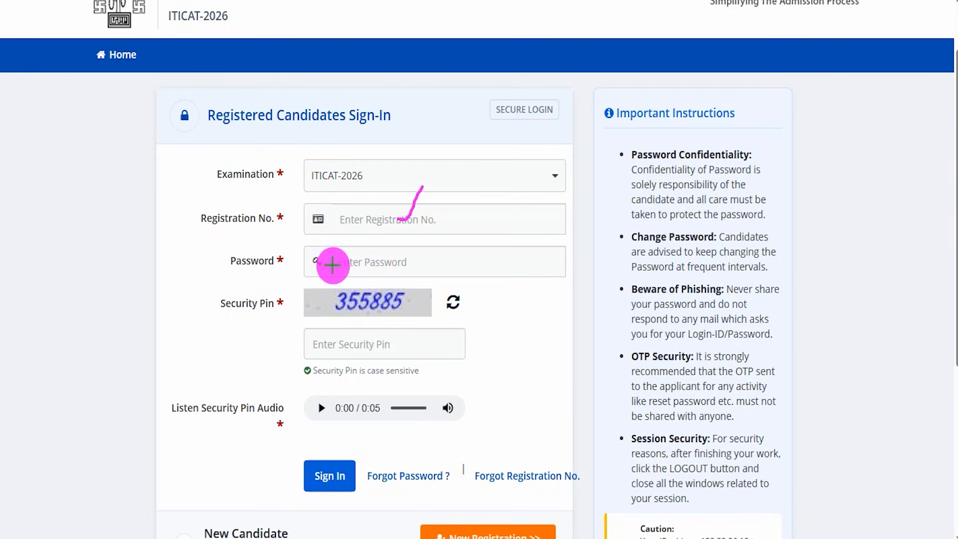
pyautogui.moveTo(331, 264); pyautogui.dragTo(399, 262)
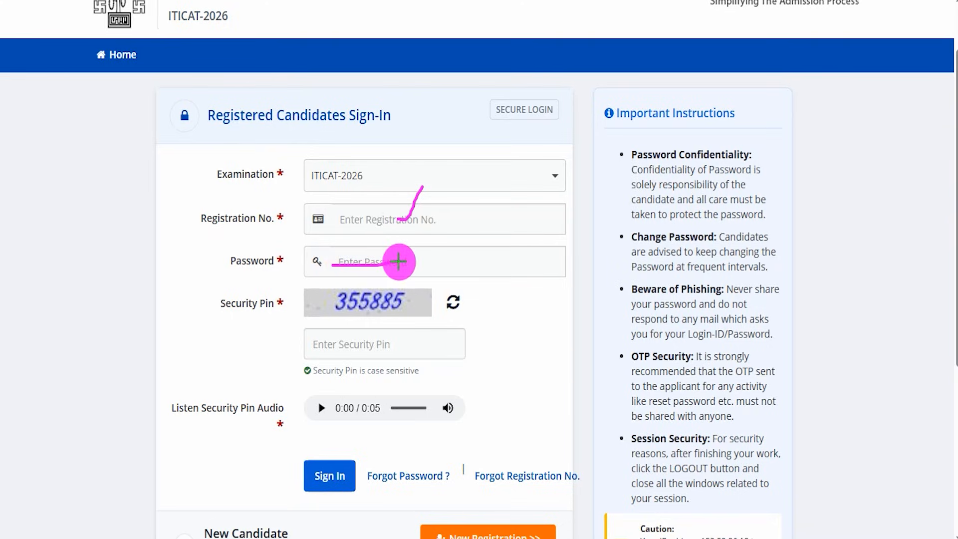
pyautogui.moveTo(416, 262); pyautogui.dragTo(442, 232)
pyautogui.moveTo(407, 307); pyautogui.dragTo(431, 280)
pyautogui.moveTo(348, 349); pyautogui.dragTo(427, 348)
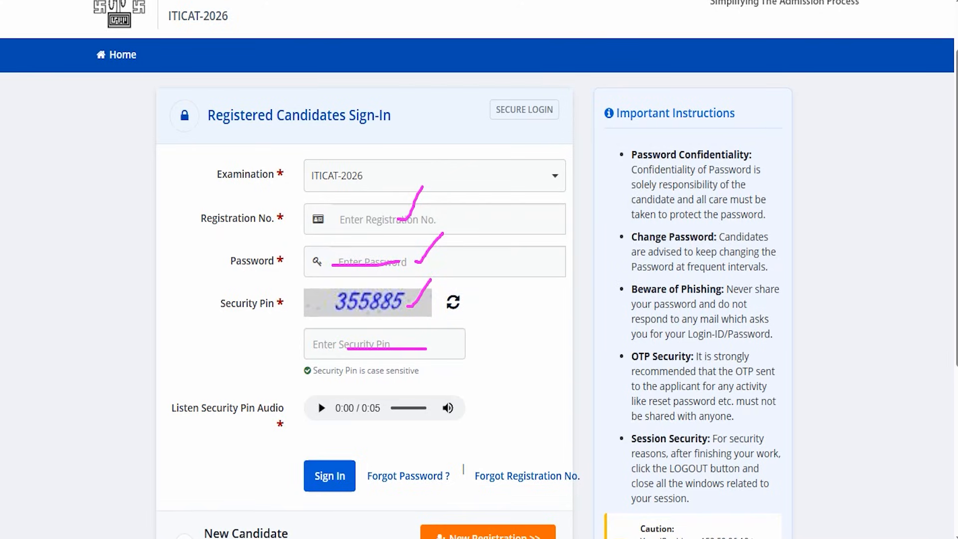
pyautogui.moveTo(122, 423); pyautogui.dragTo(303, 466)
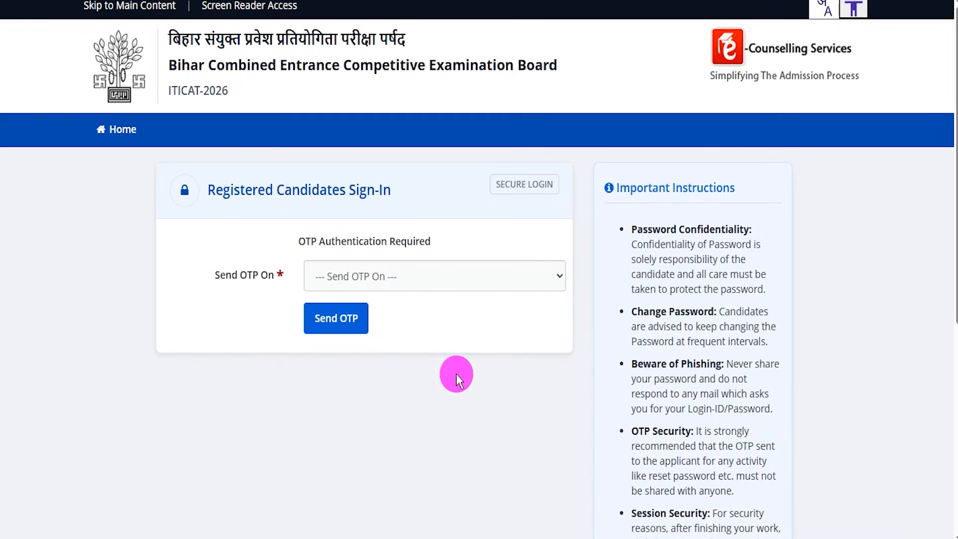
# - Highlight the OTP authentication labels, set the OTP destination to Registered Email Id, and send the OTP
pyautogui.moveTo(335, 242); pyautogui.dragTo(400, 242)
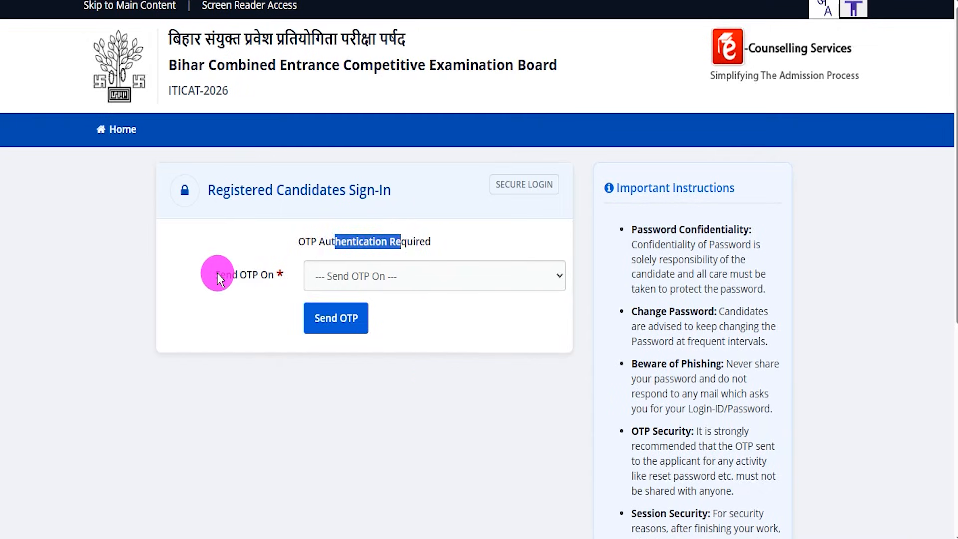
pyautogui.moveTo(215, 275); pyautogui.dragTo(257, 275)
pyautogui.click(355, 278)
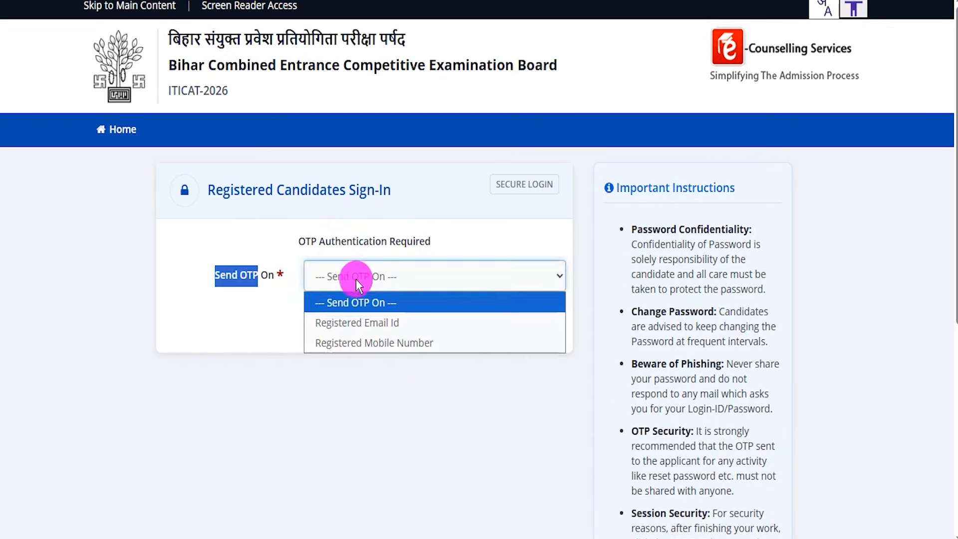
pyautogui.click(381, 325)
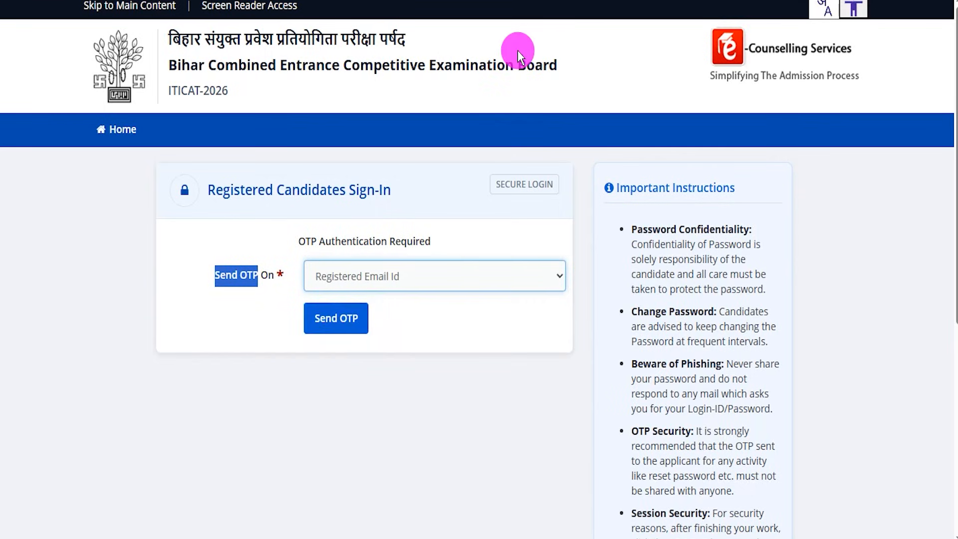
pyautogui.click(475, 2)
pyautogui.moveTo(483, 325); pyautogui.dragTo(367, 311)
pyautogui.click(365, 307)
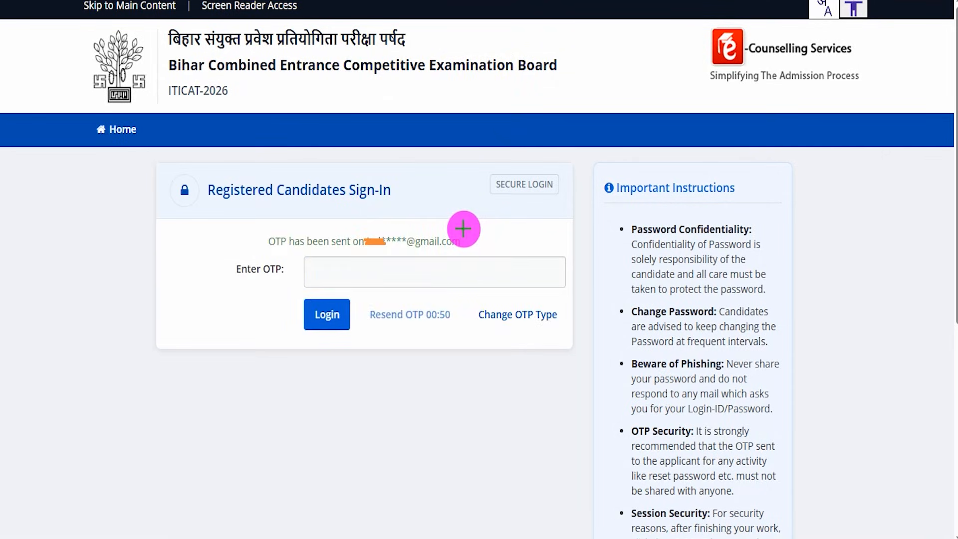
# - Draw a check mark on the OTP field, point an arrow at Login, and log in to reach the consent form
pyautogui.moveTo(459, 273); pyautogui.dragTo(497, 221)
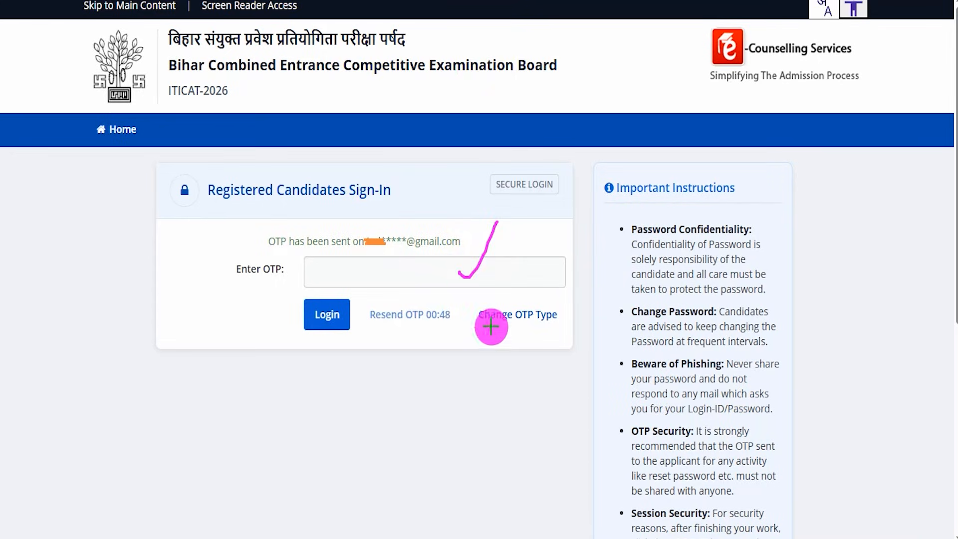
pyautogui.moveTo(144, 325); pyautogui.dragTo(300, 325)
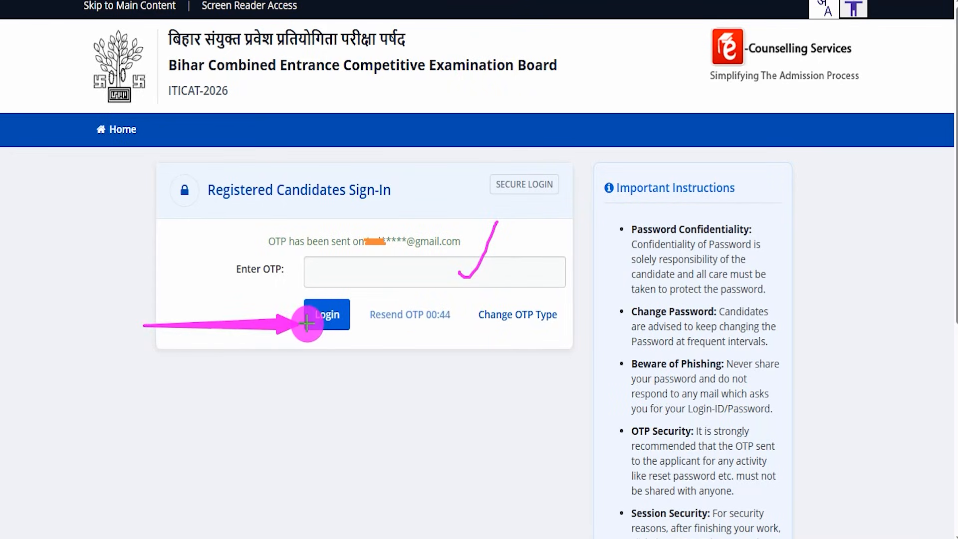
pyautogui.click(307, 324)
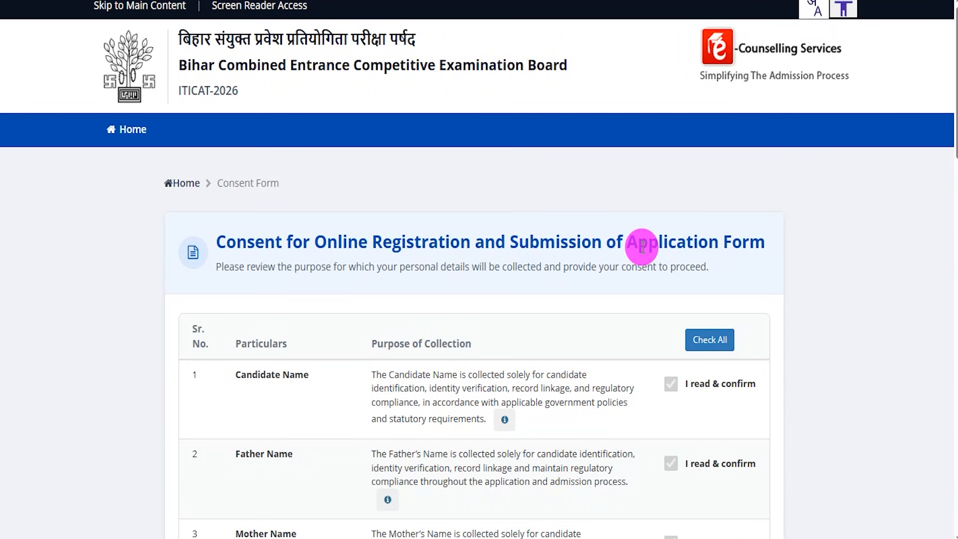
# - Highlight the consent form's title and its Candidate Name, Father Name, Mother Name and Date of Birth entries
pyautogui.moveTo(248, 241); pyautogui.dragTo(648, 255)
pyautogui.scroll(-2, 570, 373)
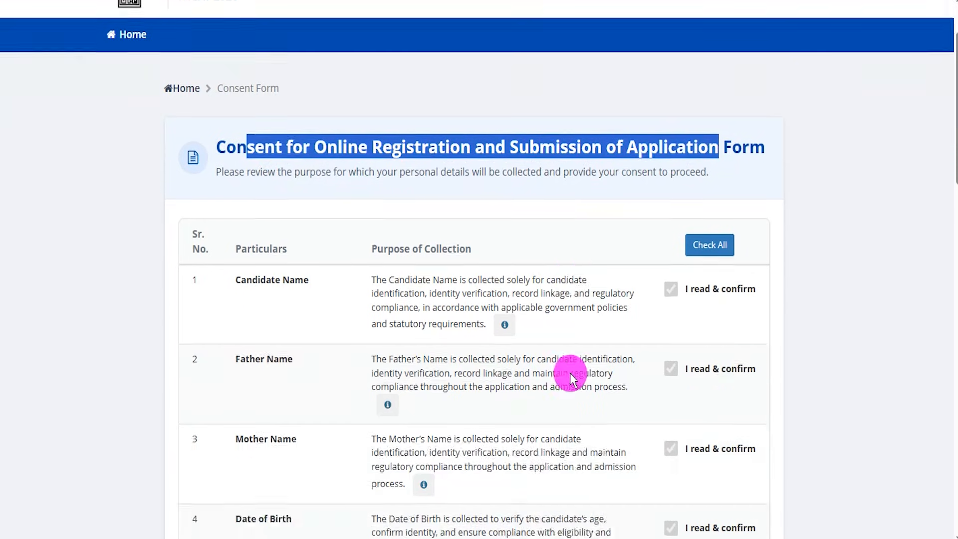
pyautogui.scroll(-3, 570, 373)
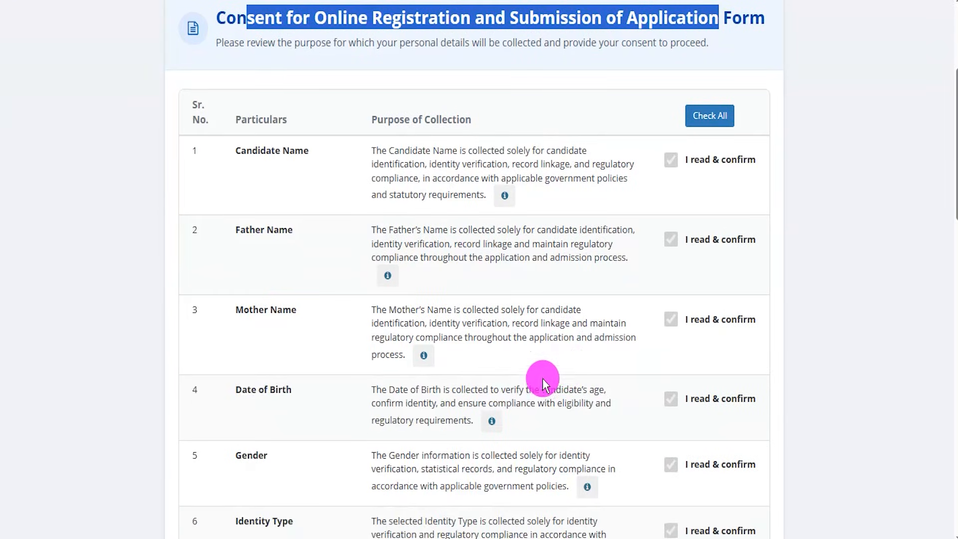
pyautogui.scroll(-10, 543, 379)
pyautogui.scroll(5, 400, 309)
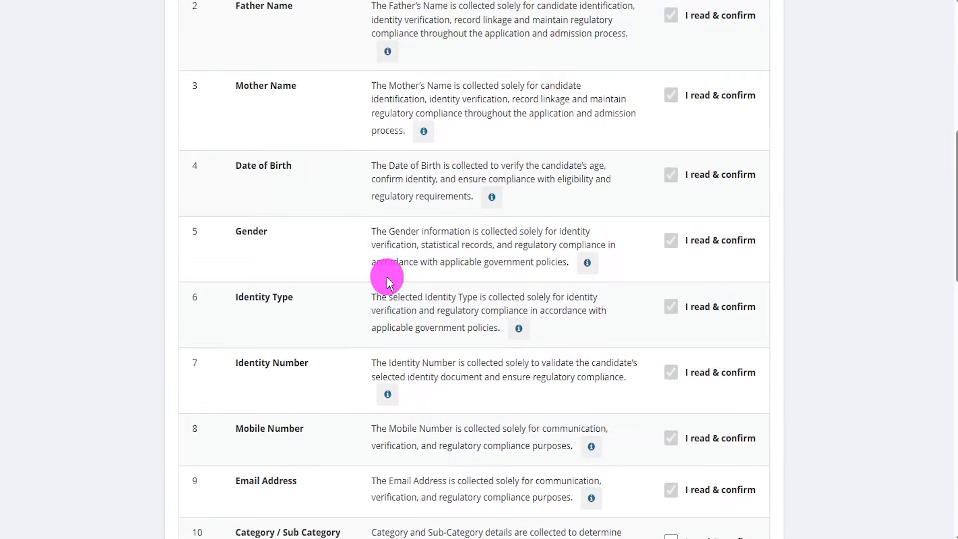
pyautogui.scroll(3, 334, 187)
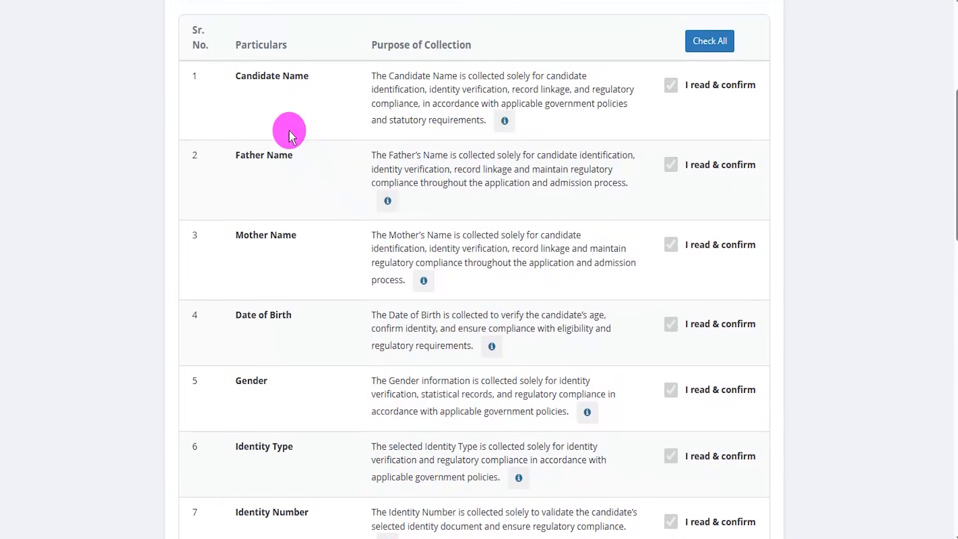
pyautogui.moveTo(252, 78); pyautogui.dragTo(290, 77)
pyautogui.moveTo(245, 156); pyautogui.dragTo(281, 157)
pyautogui.moveTo(255, 233); pyautogui.dragTo(278, 238)
pyautogui.moveTo(248, 316); pyautogui.dragTo(283, 321)
# - Highlight the Category / Sub Category, Percentage Of Disability, Domicile, Correspondence Address and Permanent Address entries, and view the closing declaration
pyautogui.scroll(-5, 377, 234)
pyautogui.scroll(-4, 405, 207)
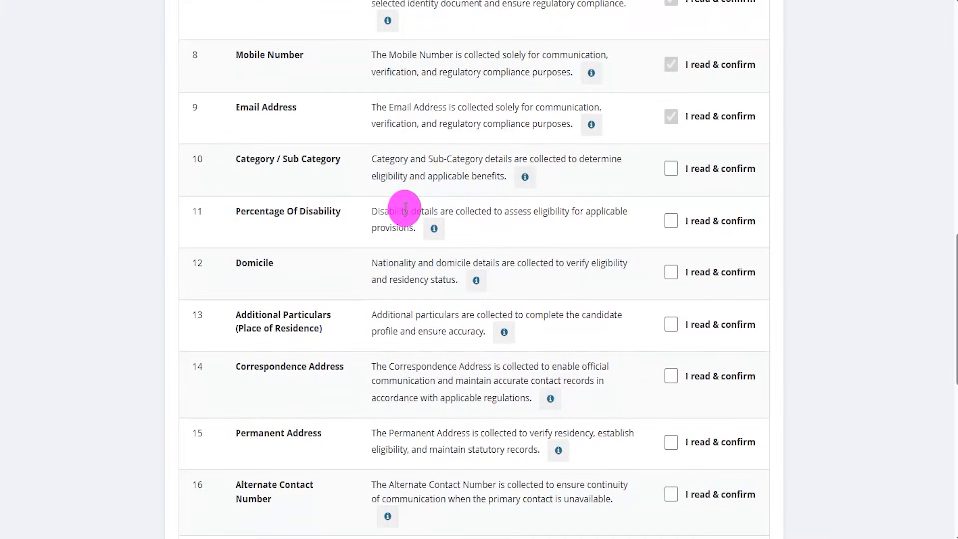
pyautogui.moveTo(249, 159); pyautogui.dragTo(319, 157)
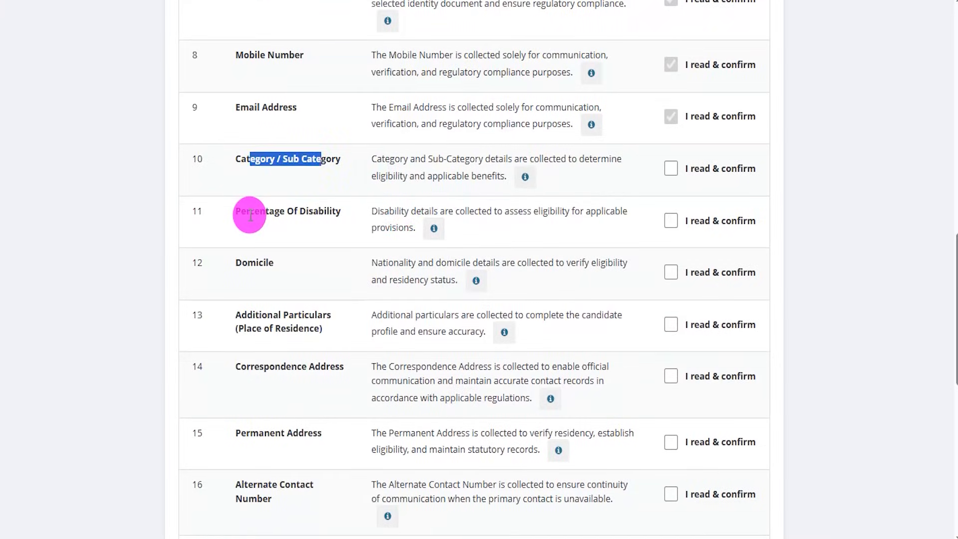
pyautogui.moveTo(249, 211); pyautogui.dragTo(313, 215)
pyautogui.moveTo(247, 262); pyautogui.dragTo(263, 264)
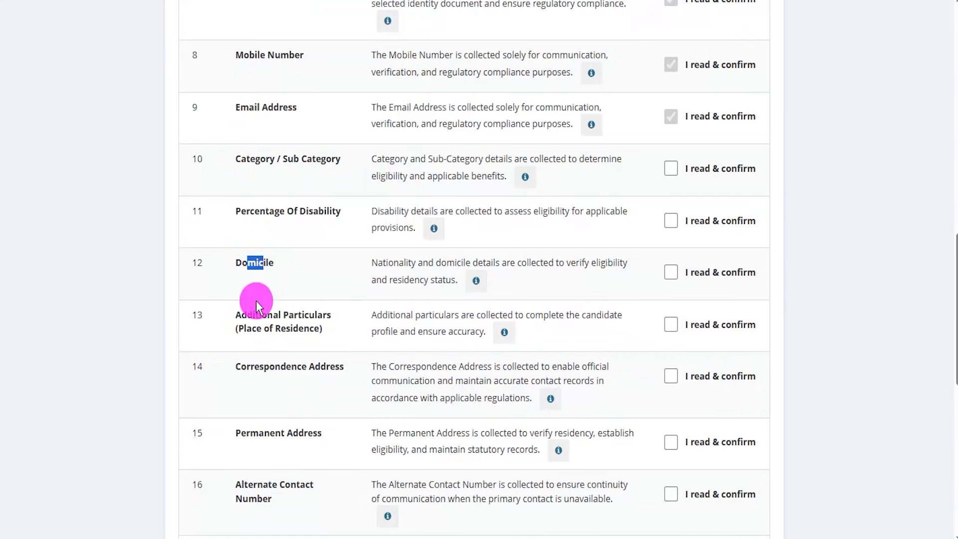
pyautogui.moveTo(242, 362); pyautogui.dragTo(291, 368)
pyautogui.moveTo(250, 433); pyautogui.dragTo(293, 434)
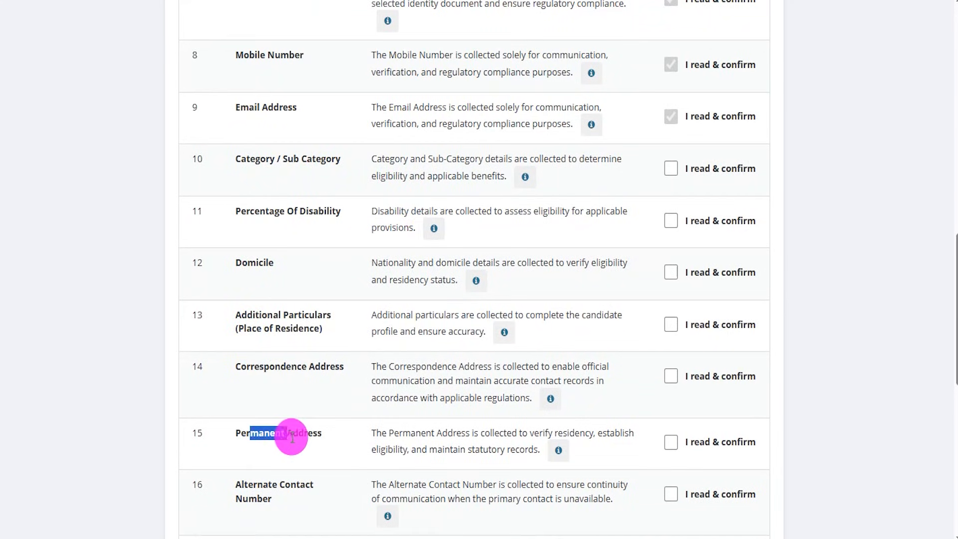
pyautogui.scroll(-6, 529, 345)
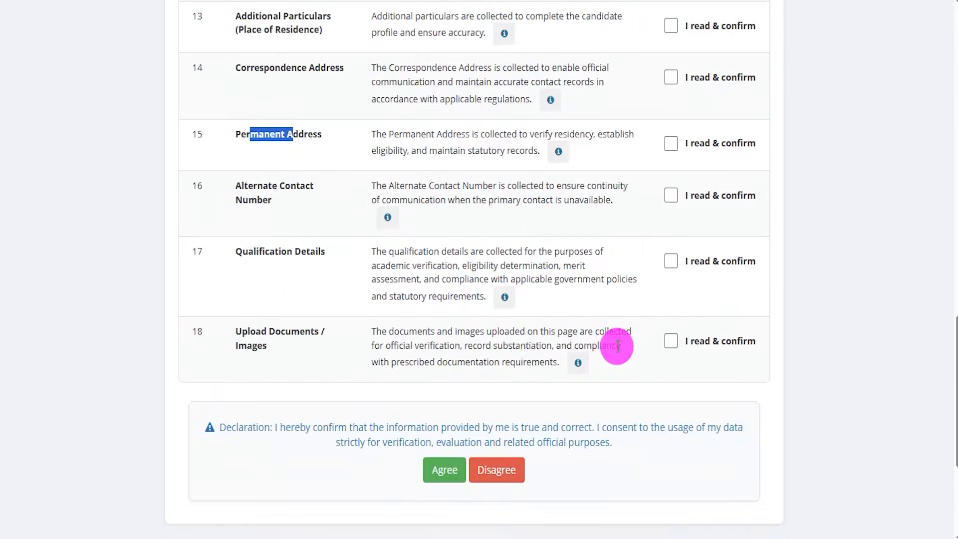
# - Confirm every particular in the consent form at once, point an arrow at Agree, and accept the declaration
pyautogui.scroll(20, 550, 357)
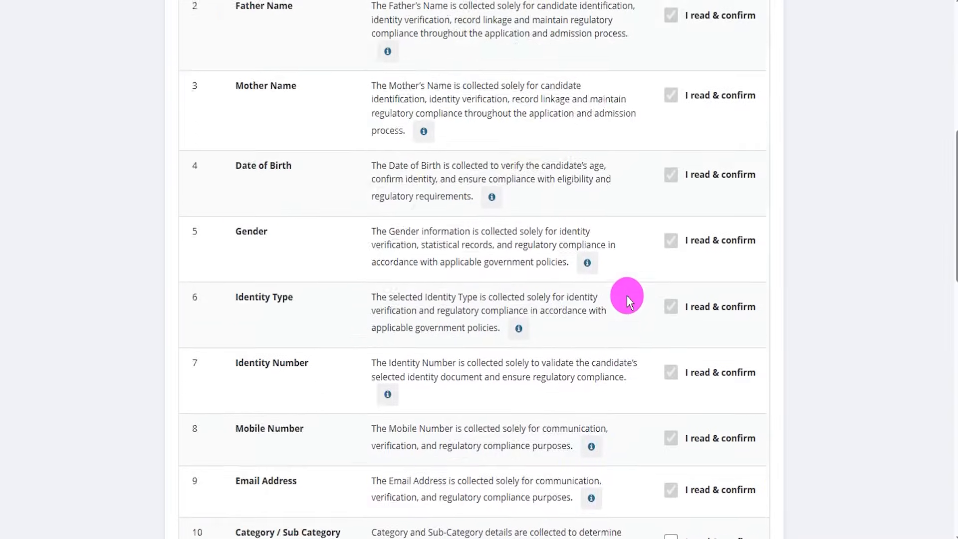
pyautogui.click(705, 42)
pyautogui.scroll(6, 519, 182)
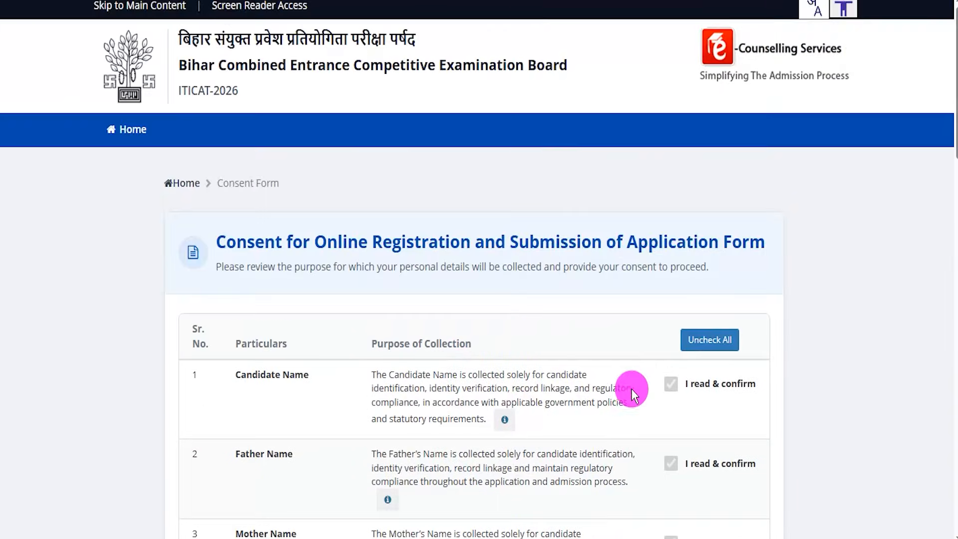
pyautogui.scroll(-10, 630, 385)
pyautogui.scroll(-7, 620, 308)
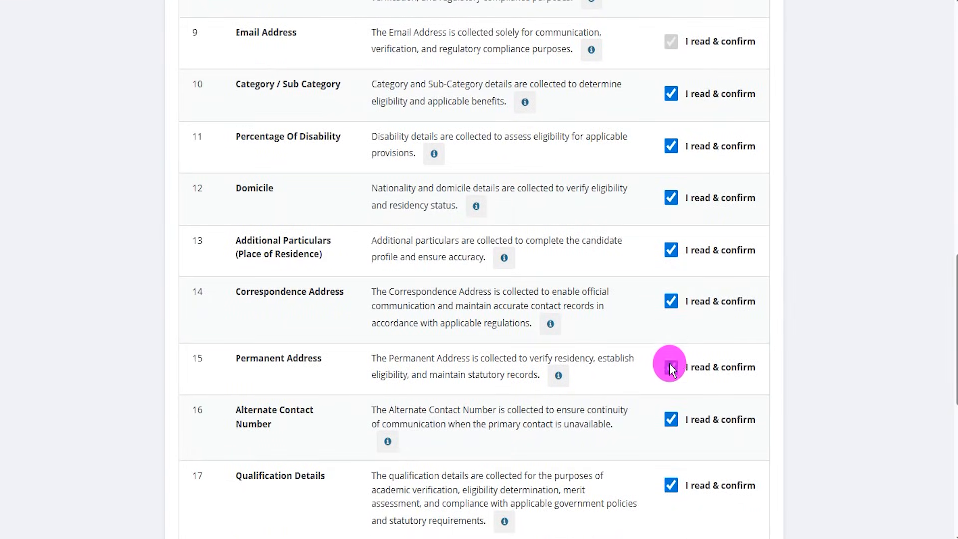
pyautogui.scroll(-3, 666, 423)
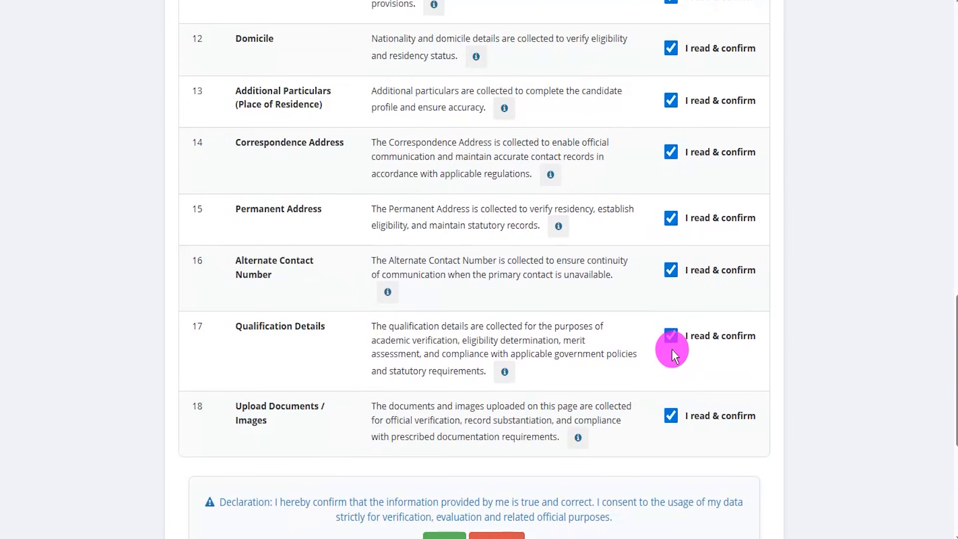
pyautogui.scroll(-3, 672, 349)
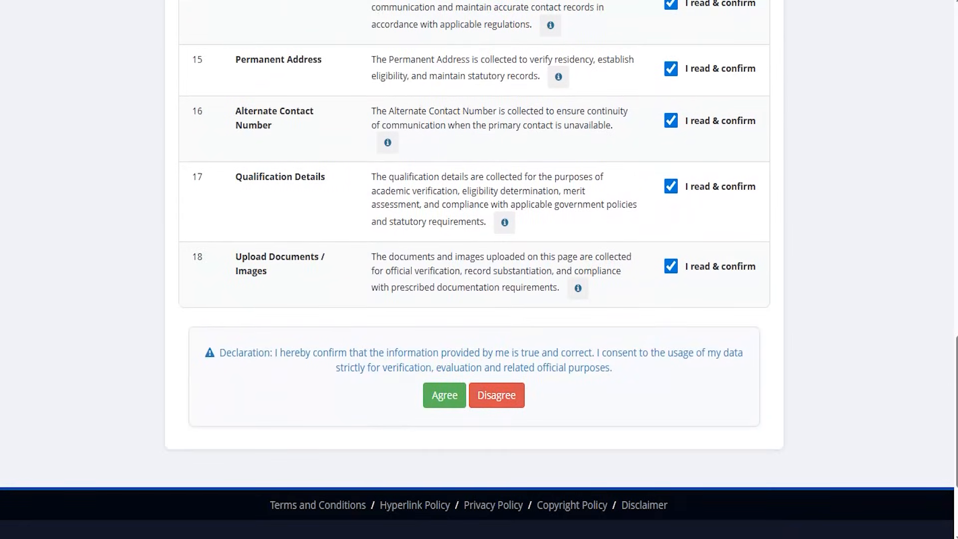
pyautogui.moveTo(272, 390); pyautogui.dragTo(421, 397)
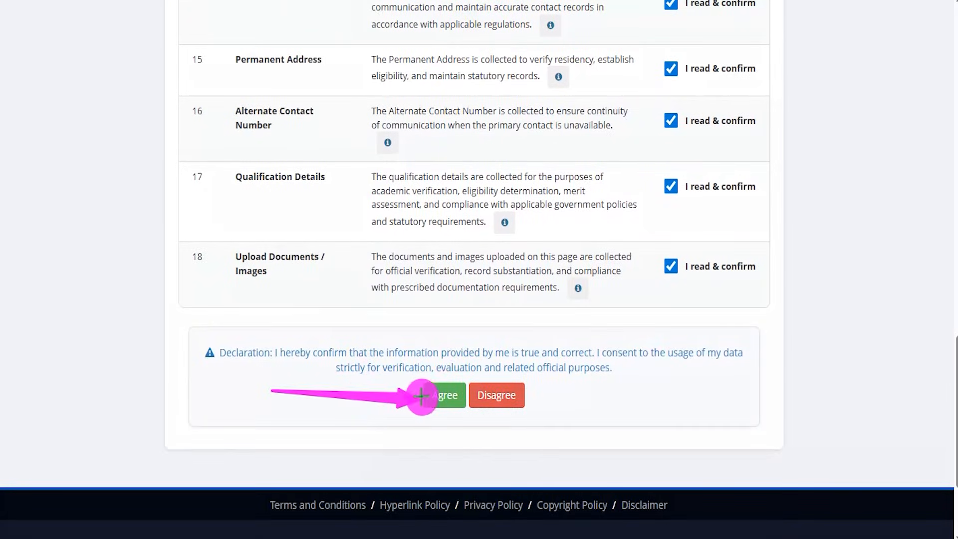
pyautogui.click(432, 388)
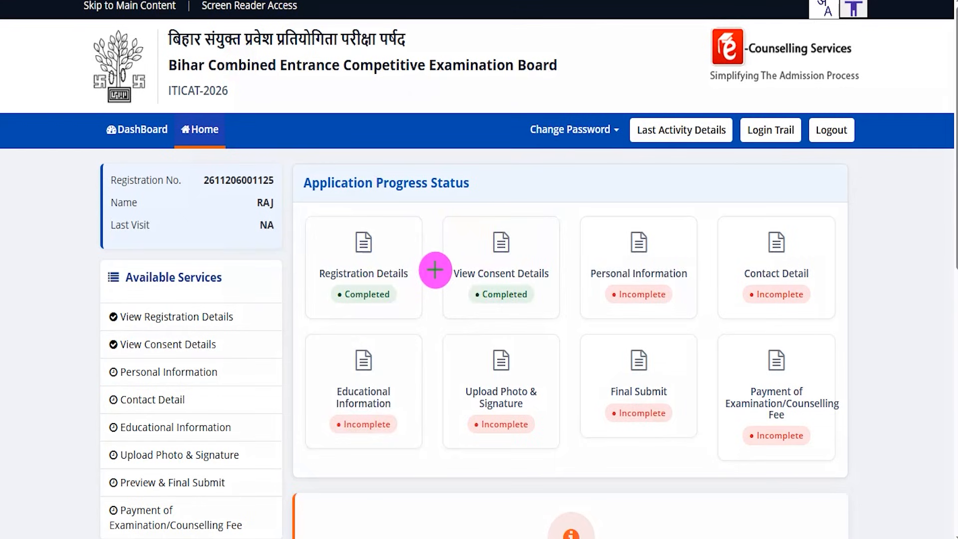
# - Draw check marks on the Application Progress Status heading and the Registration Details and View Consent Details cards
pyautogui.moveTo(483, 177); pyautogui.dragTo(522, 118)
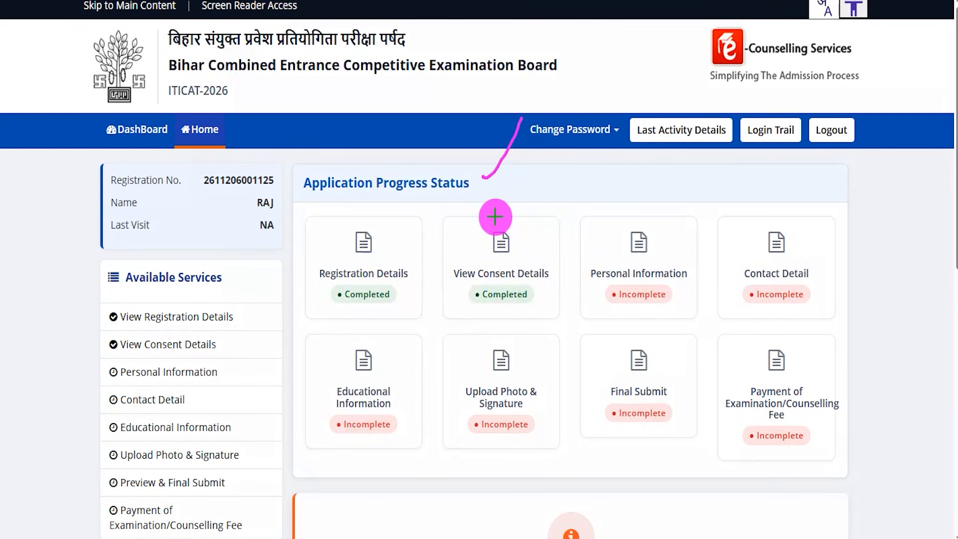
pyautogui.moveTo(394, 301); pyautogui.dragTo(423, 268)
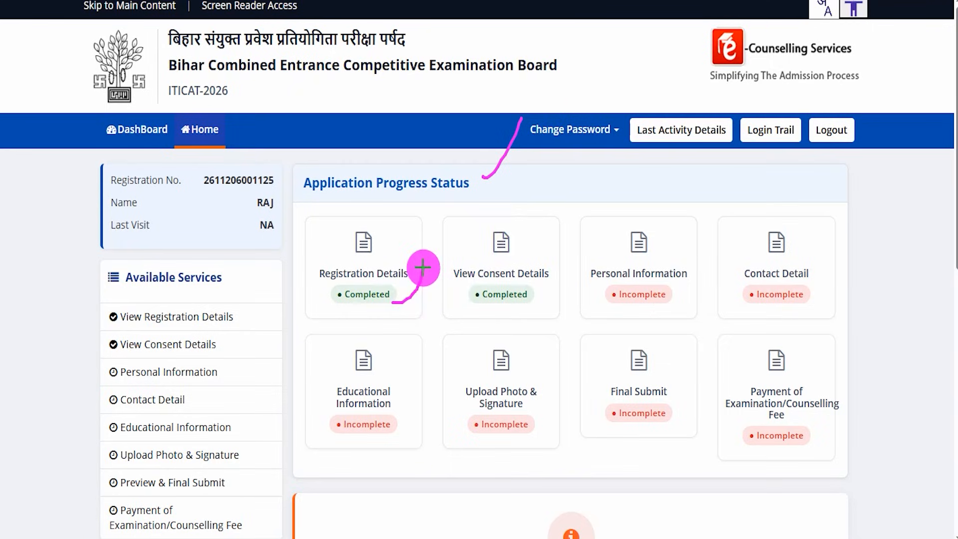
pyautogui.moveTo(524, 247); pyautogui.dragTo(549, 198)
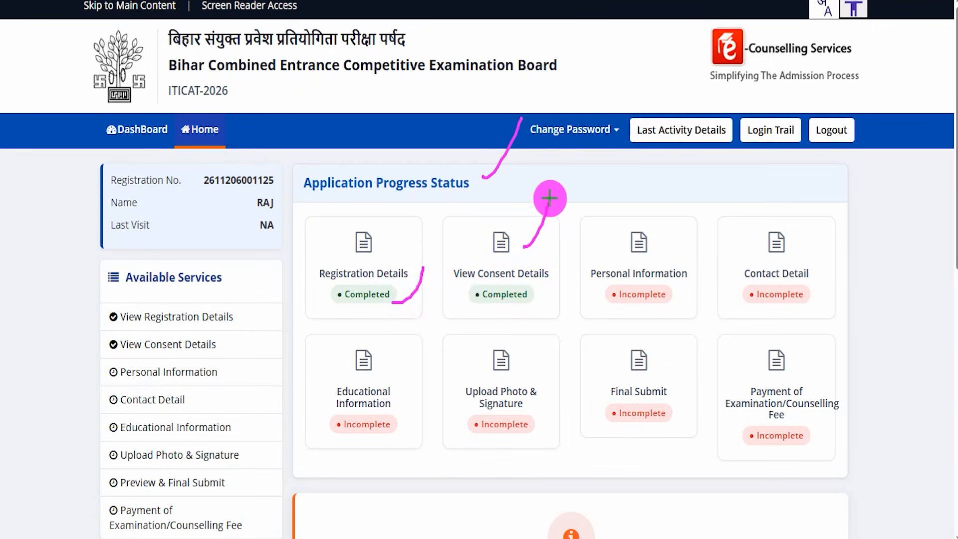
# - Underline the six incomplete stages from Personal Information to fee payment, mark Personal Information, and open its form
pyautogui.moveTo(624, 310); pyautogui.dragTo(704, 312)
pyautogui.moveTo(761, 303); pyautogui.dragTo(852, 303)
pyautogui.moveTo(347, 446); pyautogui.dragTo(388, 445)
pyautogui.moveTo(499, 442); pyautogui.dragTo(543, 441)
pyautogui.moveTo(643, 432); pyautogui.dragTo(659, 431)
pyautogui.moveTo(773, 428); pyautogui.dragTo(906, 427)
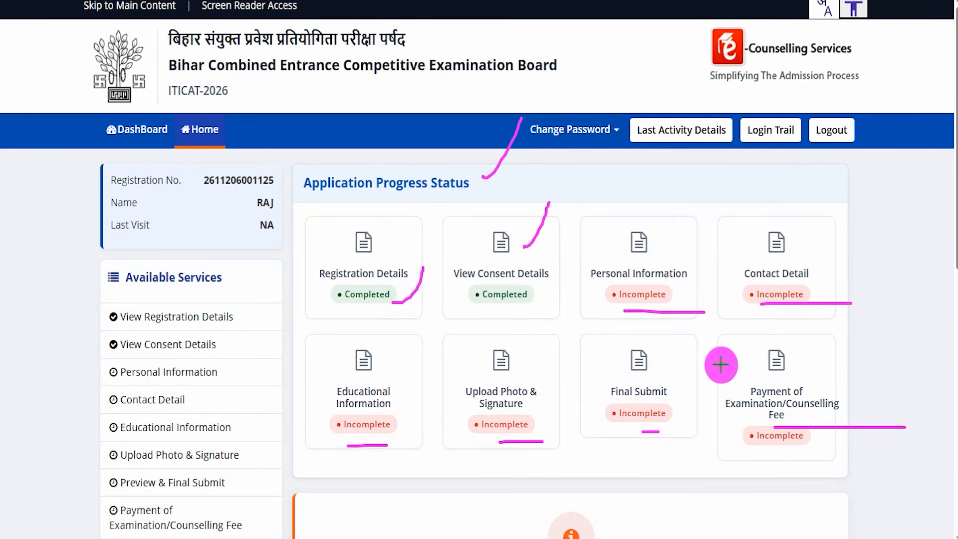
pyautogui.moveTo(654, 244); pyautogui.dragTo(685, 204)
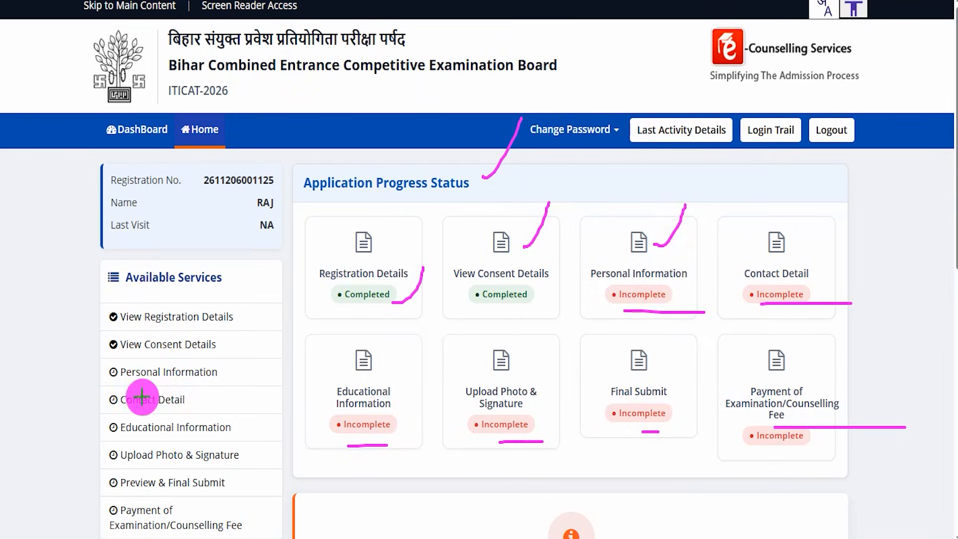
pyautogui.moveTo(93, 358); pyautogui.dragTo(262, 384)
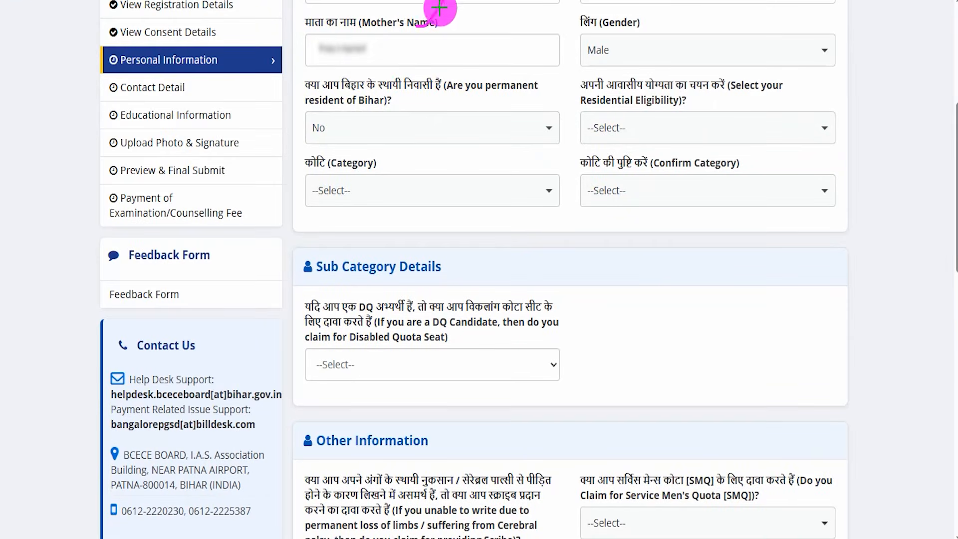
# - Draw a check mark beside Mother's Name and set Gender to Male
pyautogui.moveTo(443, 1); pyautogui.dragTo(418, 26)
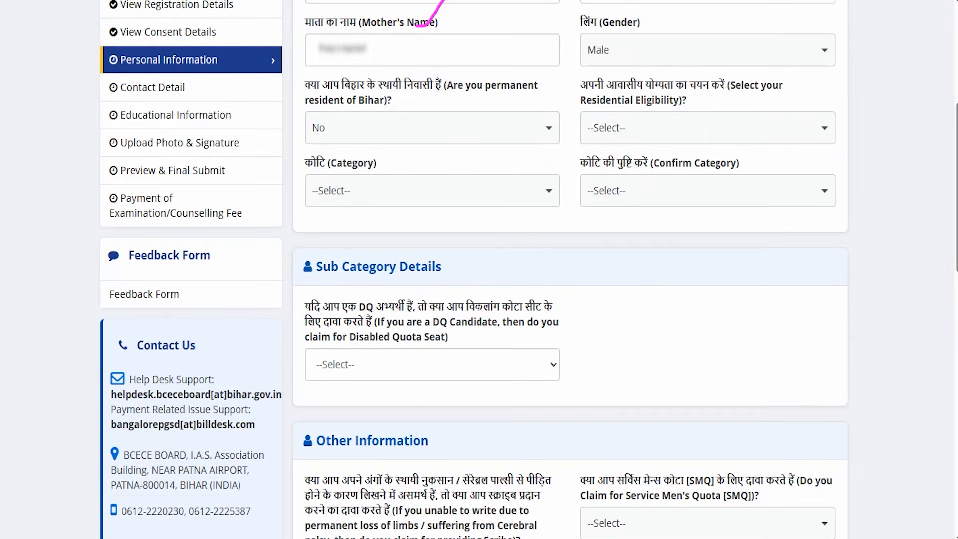
pyautogui.click(607, 52)
pyautogui.click(616, 104)
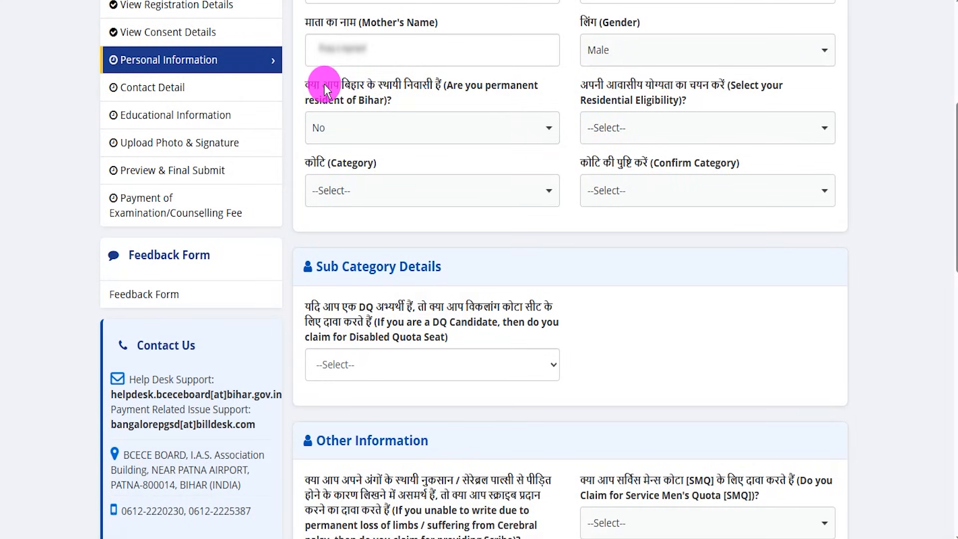
# - Set permanent resident of Bihar to No and look through the residential eligibility options offered for it
pyautogui.click(354, 128)
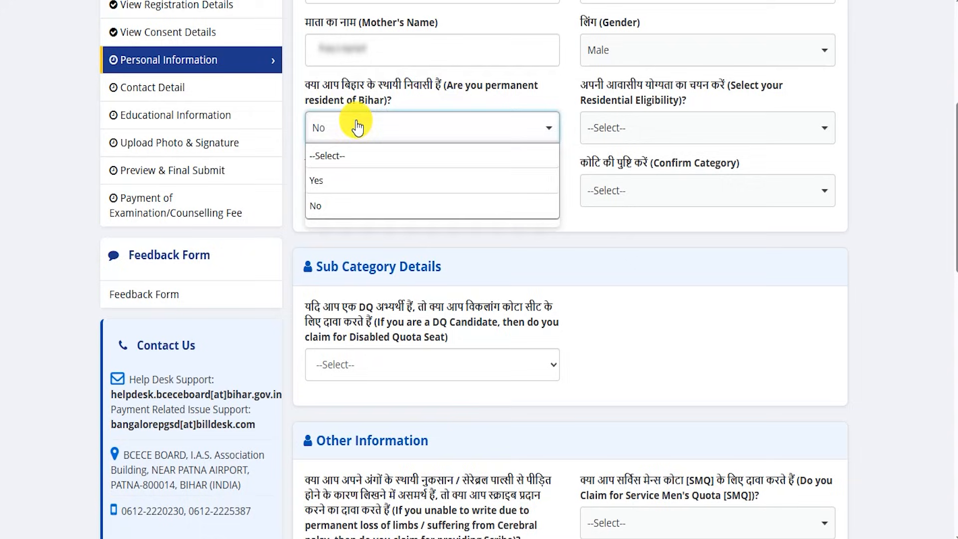
pyautogui.click(332, 209)
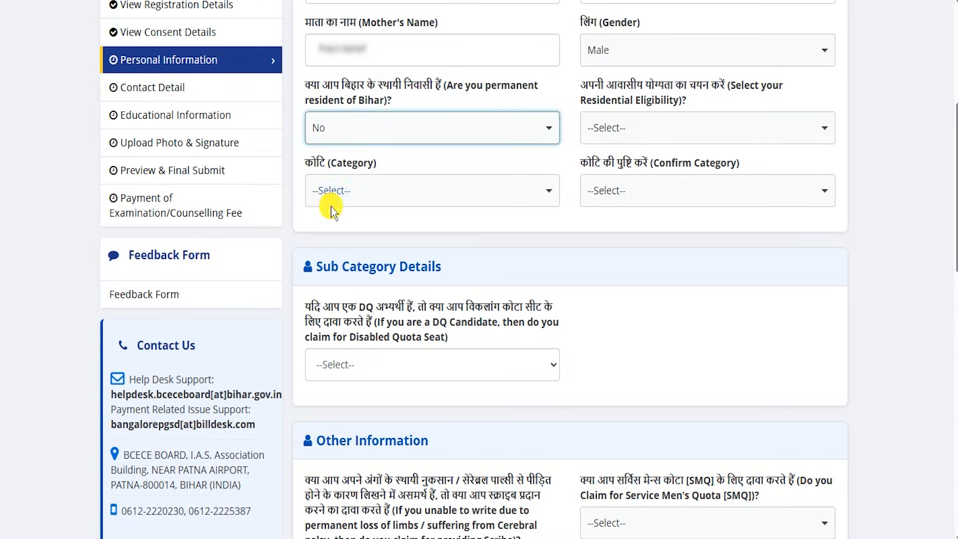
pyautogui.click(620, 135)
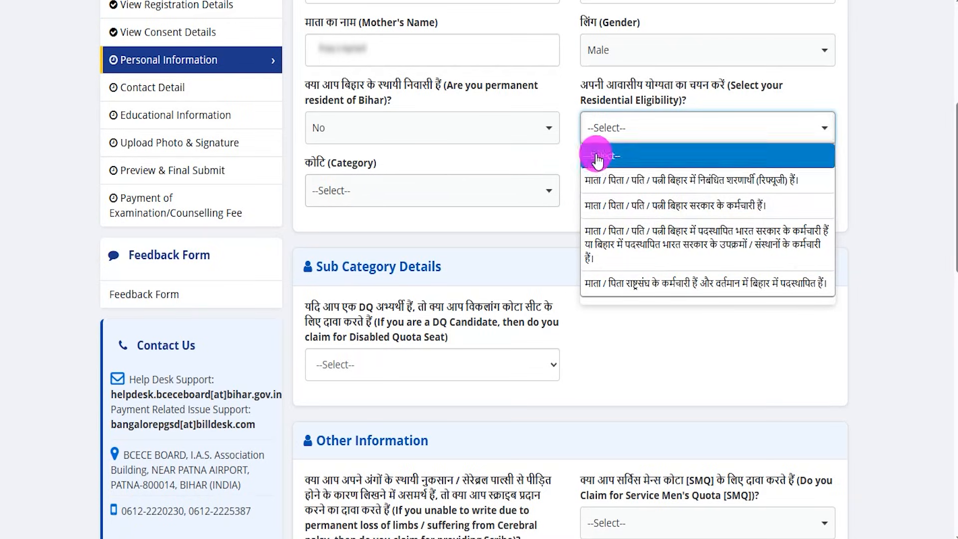
# - Set permanent resident of Bihar to Yes and choose the residential eligibility "माता / पिता / पति / पत्नी बिहार के स्थायी / मूल निवासी है।"
pyautogui.click(364, 133)
pyautogui.click(331, 176)
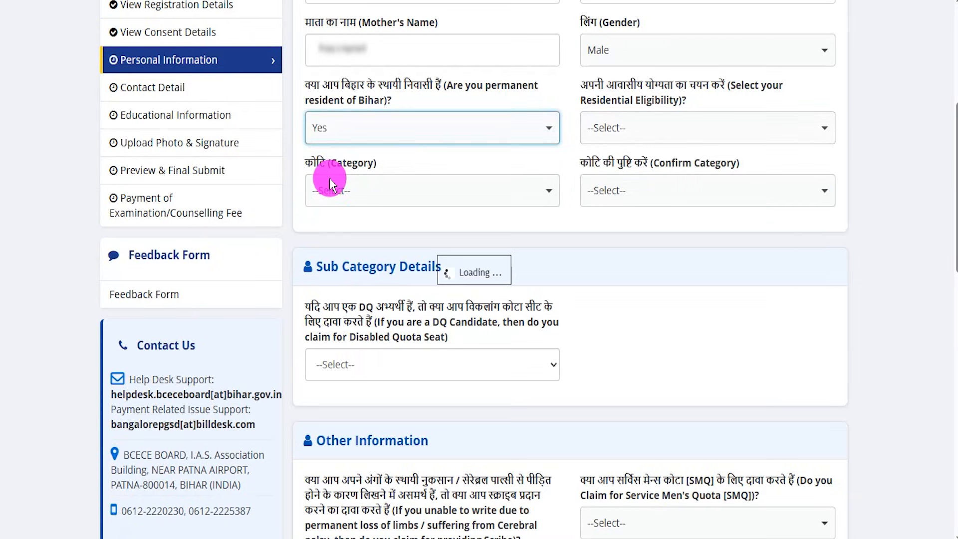
pyautogui.click(617, 129)
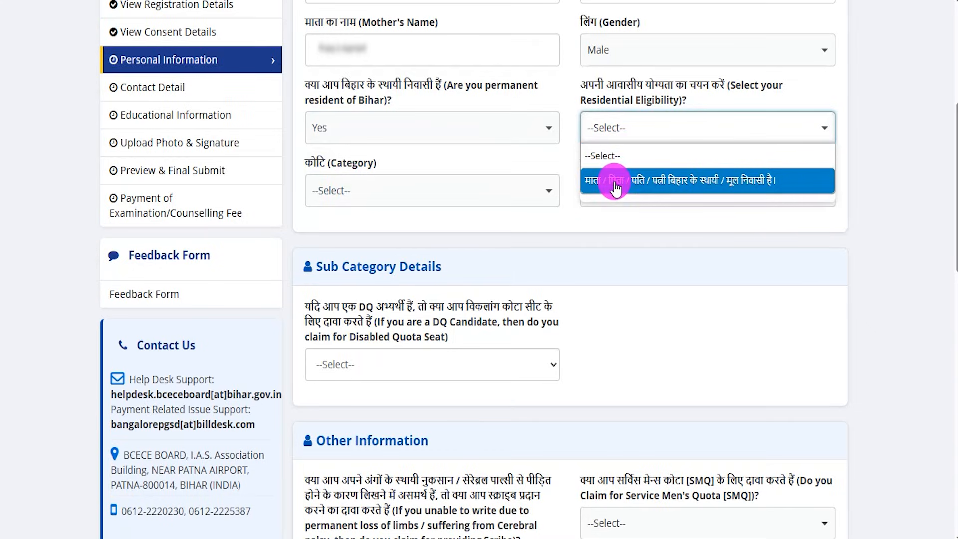
pyautogui.click(719, 182)
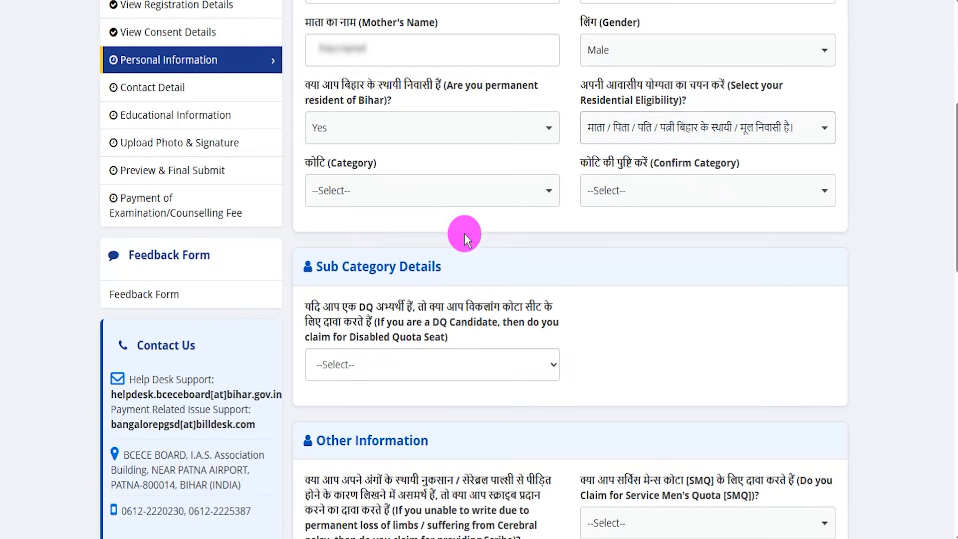
# - Set both Category and Confirm Category to Schedule Caste [SC]
pyautogui.click(427, 203)
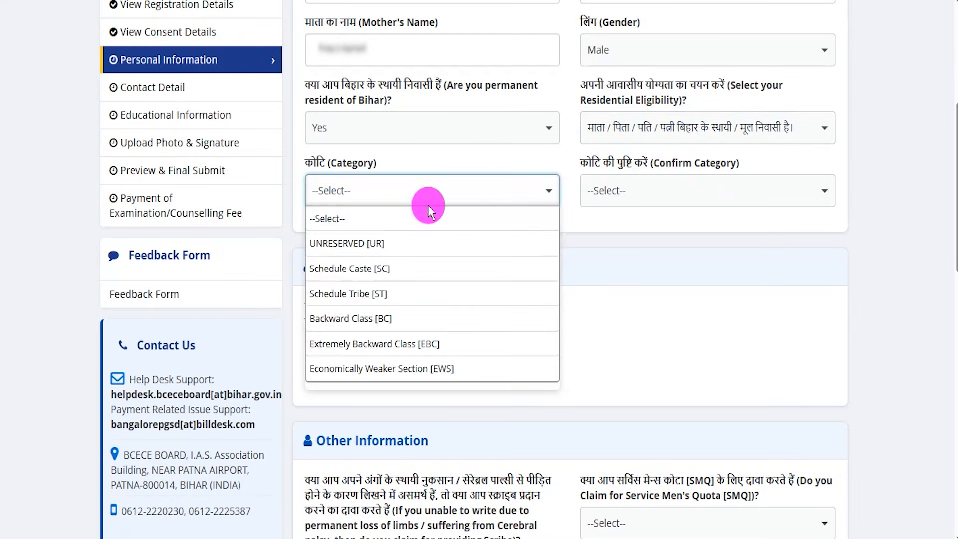
pyautogui.click(389, 275)
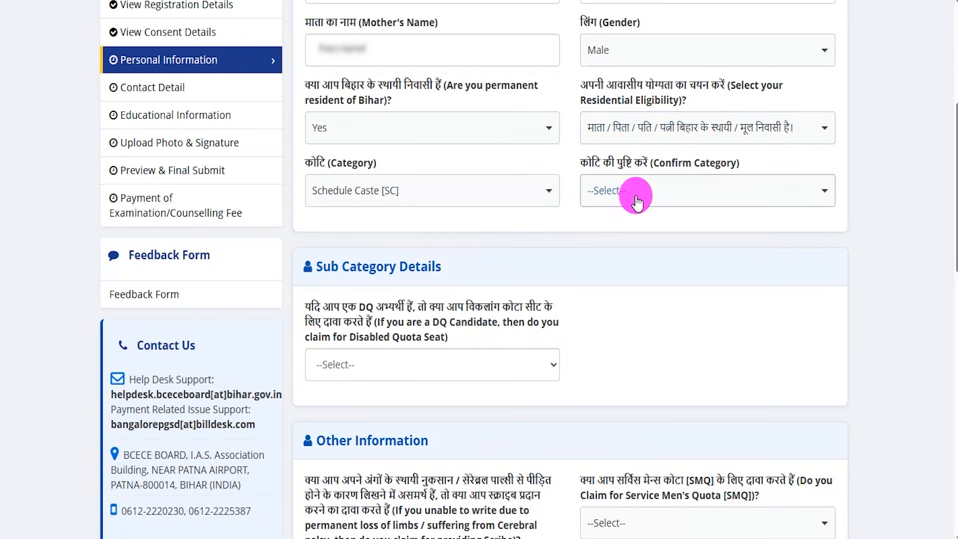
pyautogui.click(639, 196)
pyautogui.click(634, 270)
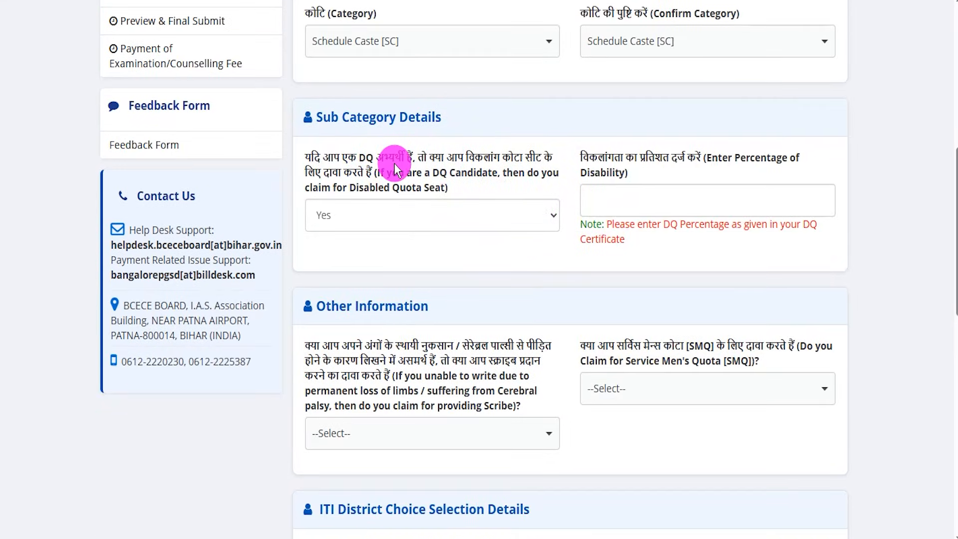
# - Show the disability percentage field with the Disabled Quota claim at Yes, and set the claim to No
pyautogui.click(368, 225)
pyautogui.click(348, 264)
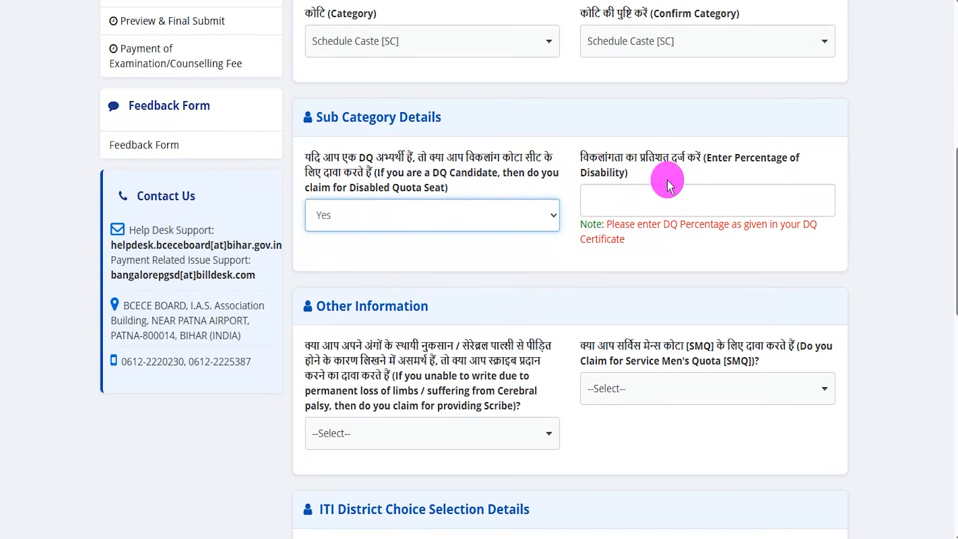
pyautogui.moveTo(590, 176); pyautogui.dragTo(664, 204)
pyautogui.click(604, 207)
pyautogui.click(415, 210)
pyautogui.click(337, 280)
# - Try the Service Men's Quota claim with Yes, and answer the son / unmarried daughter of military personnel question with Yes and No
pyautogui.scroll(-3, 461, 277)
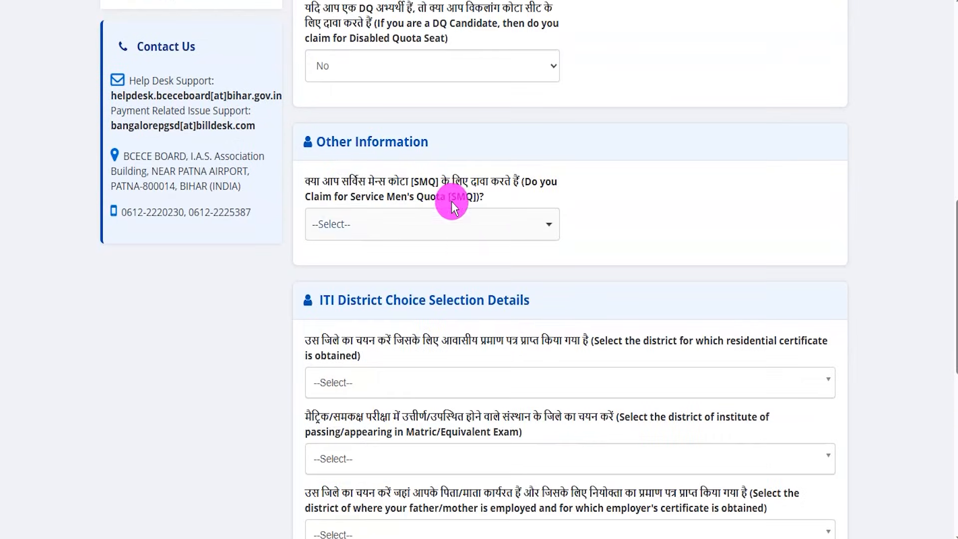
pyautogui.moveTo(334, 182); pyautogui.dragTo(419, 205)
pyautogui.click(432, 224)
pyautogui.click(337, 276)
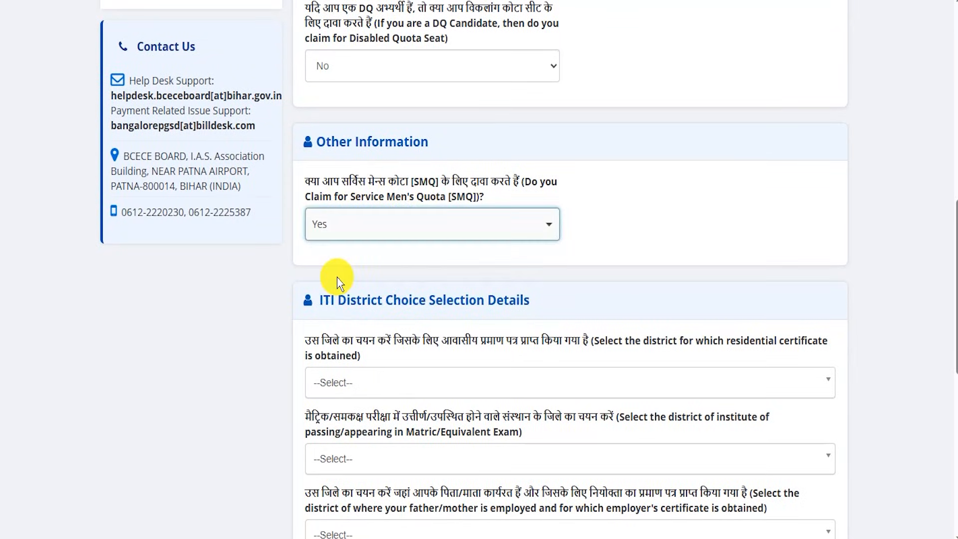
pyautogui.click(337, 276)
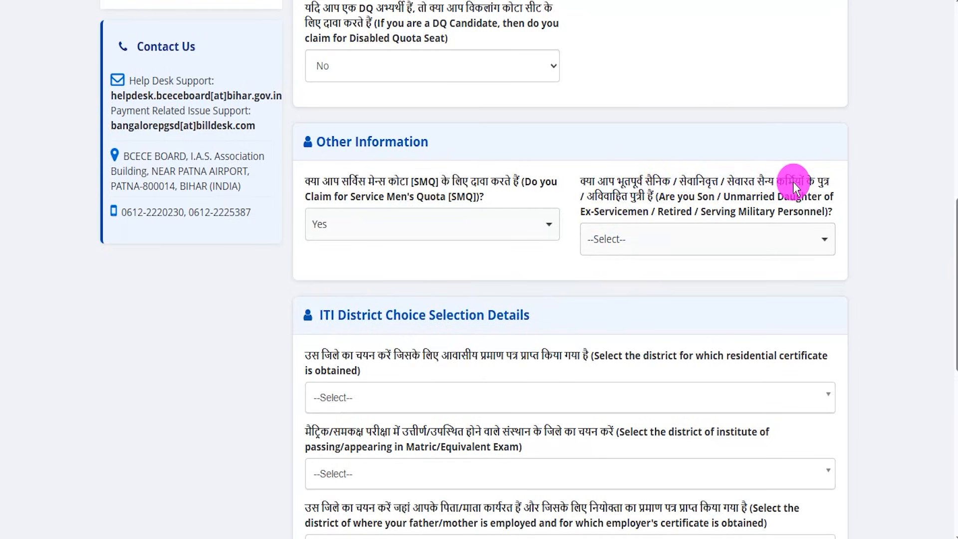
pyautogui.click(632, 240)
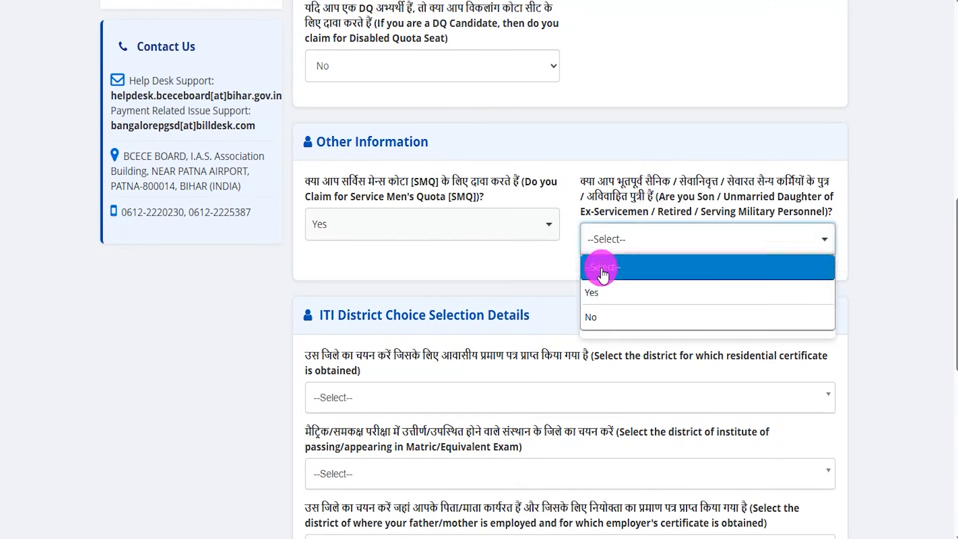
pyautogui.click(618, 295)
pyautogui.click(625, 239)
pyautogui.click(590, 316)
# - Set the Service Men's Quota [SMQ] claim to No
pyautogui.click(377, 224)
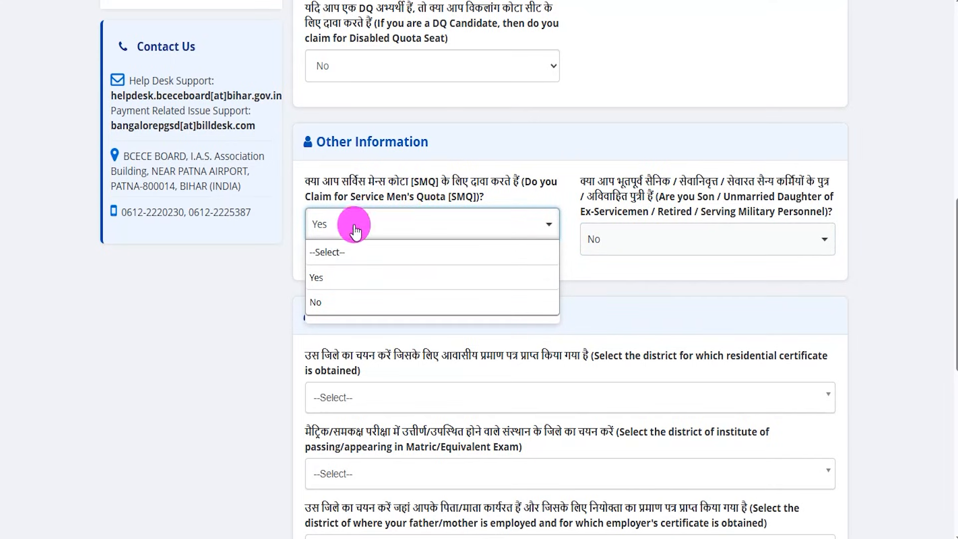
pyautogui.click(370, 302)
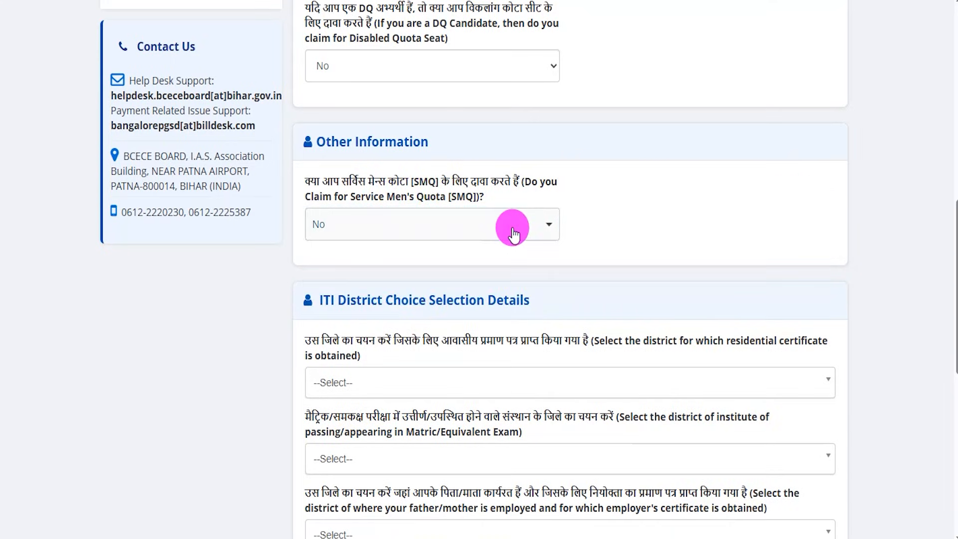
# - Set the residential certificate district to AURANGABAD and the Matric/Equivalent institute district to ARWAL
pyautogui.scroll(-1, 403, 270)
pyautogui.scroll(-3, 404, 268)
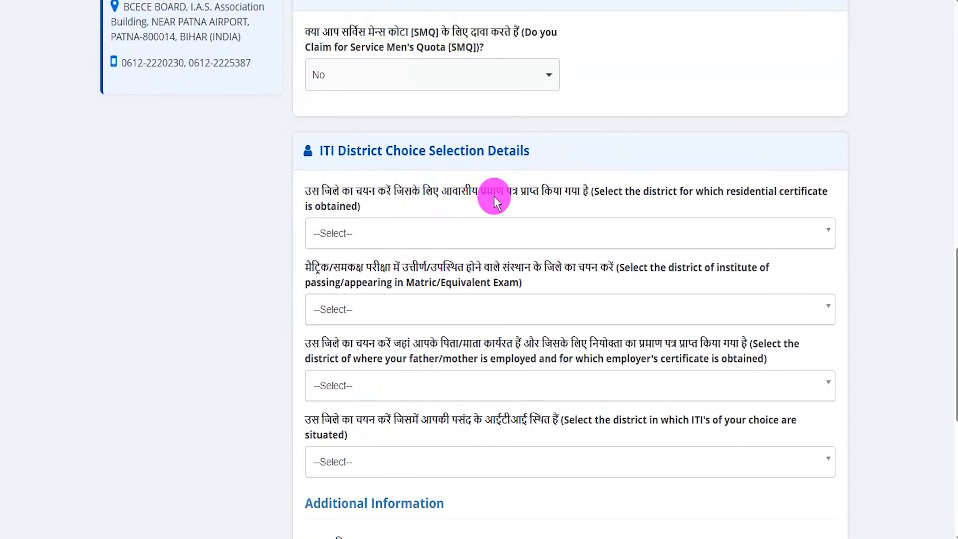
pyautogui.click(342, 230)
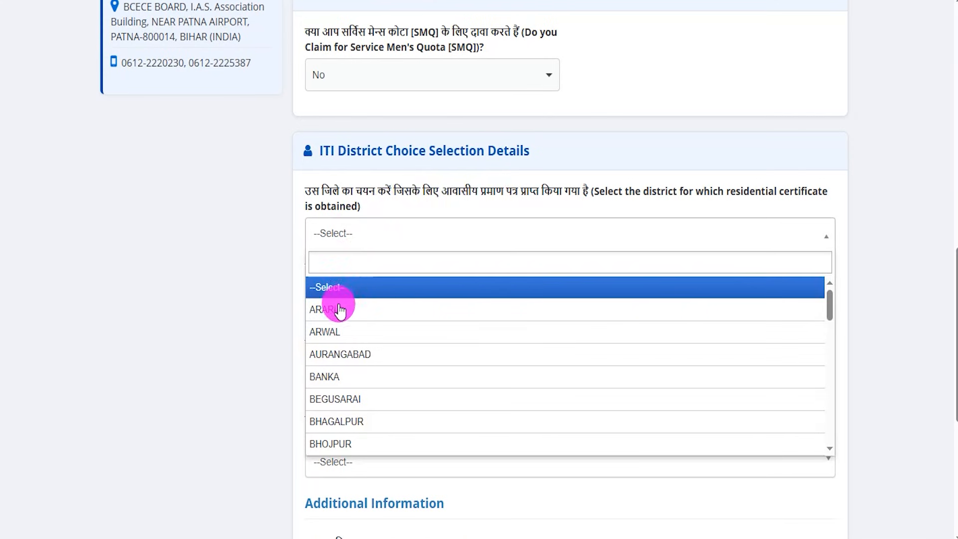
pyautogui.click(343, 354)
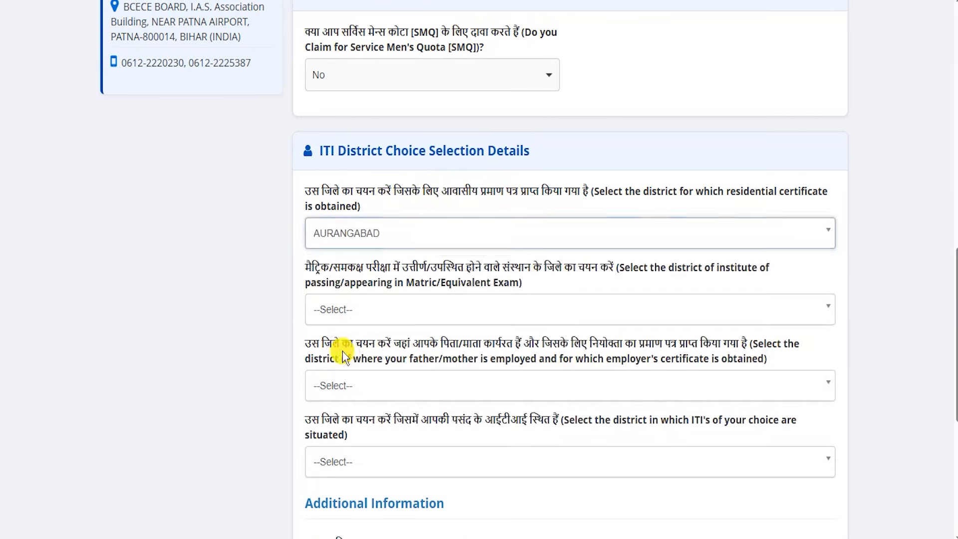
pyautogui.click(386, 307)
pyautogui.click(322, 387)
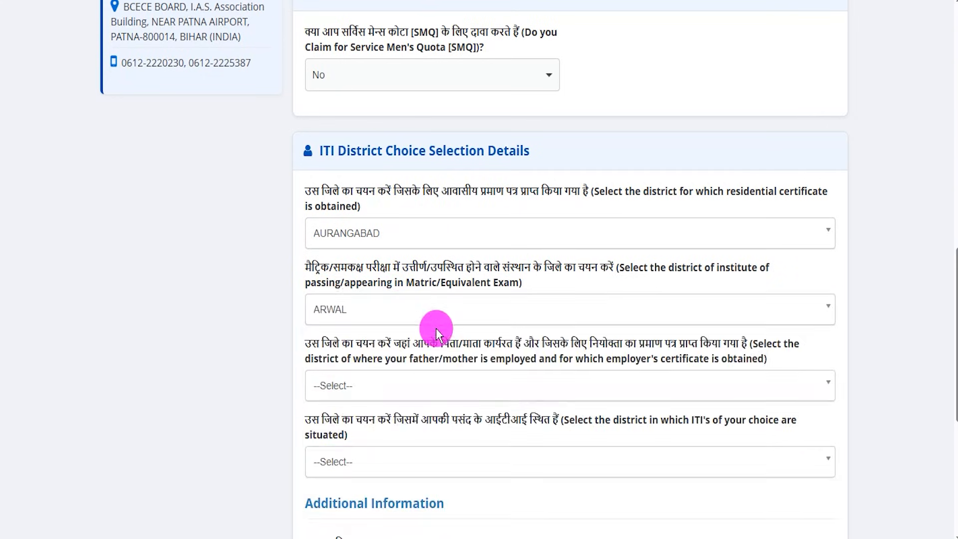
# - Set the father's/mother's employment district and the district of the preferred ITIs both to ARWAL
pyautogui.scroll(-3, 436, 328)
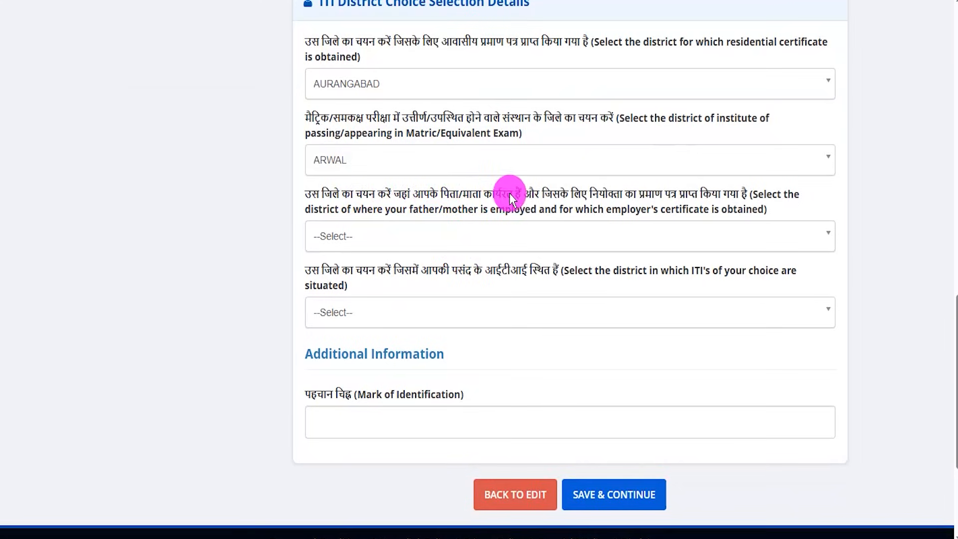
pyautogui.click(400, 242)
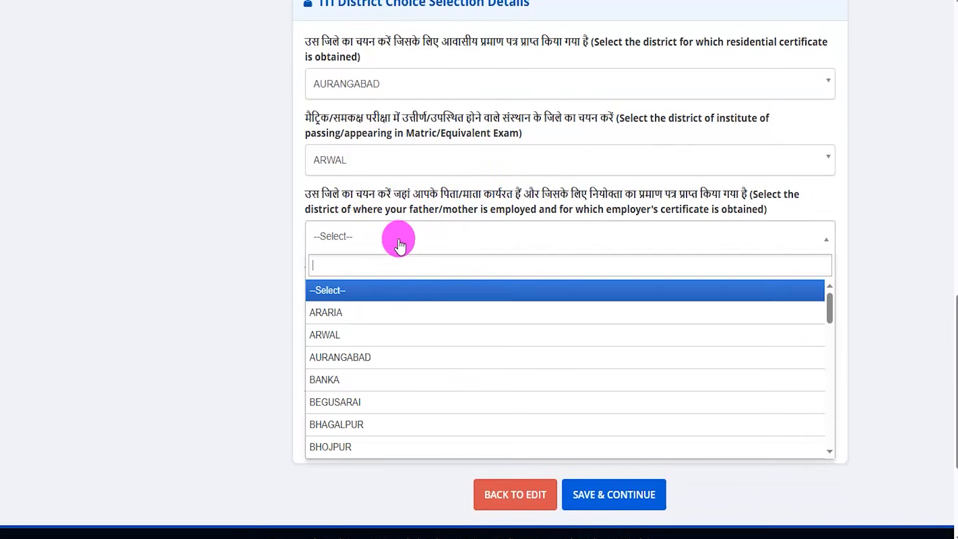
pyautogui.click(342, 335)
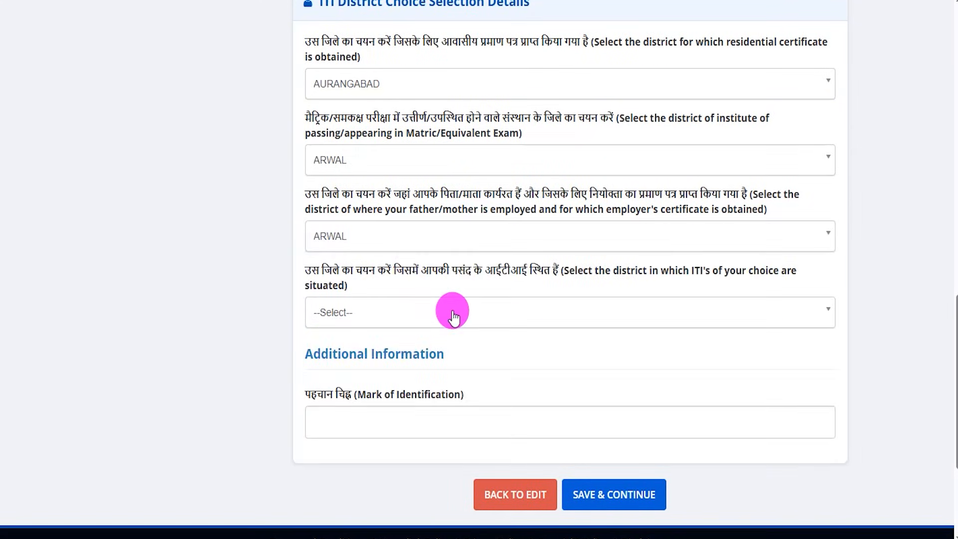
pyautogui.moveTo(342, 270); pyautogui.dragTo(476, 273)
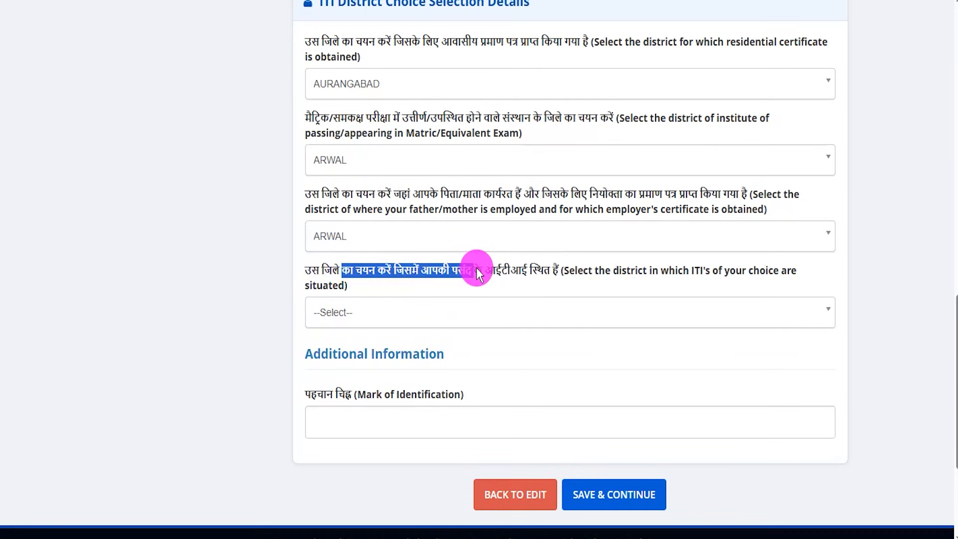
pyautogui.click(365, 315)
pyautogui.click(338, 388)
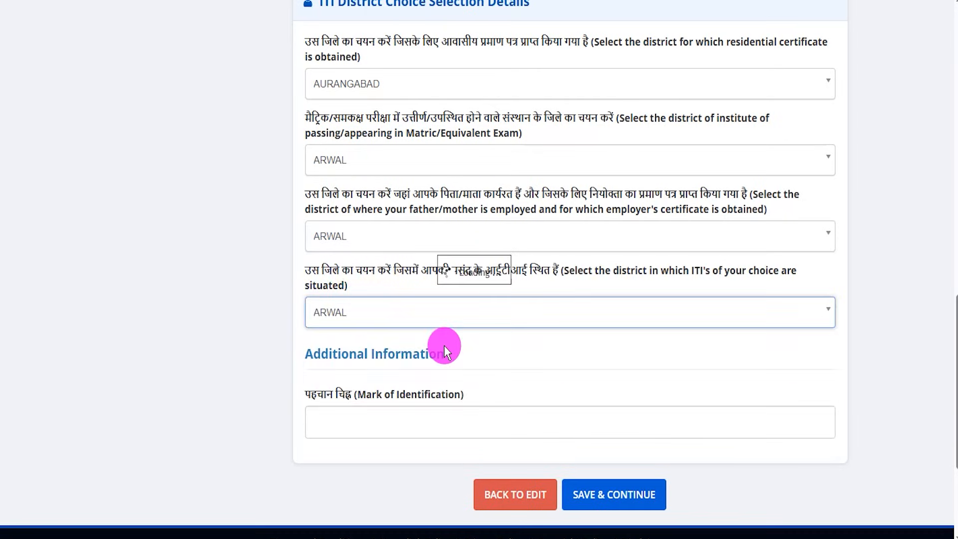
# - Point out the Mark of Identification field, and save the personal information to continue to Contact Detail
pyautogui.scroll(-3, 423, 364)
pyautogui.moveTo(317, 245); pyautogui.dragTo(411, 245)
pyautogui.click(359, 270)
pyautogui.click(383, 216)
pyautogui.moveTo(392, 277); pyautogui.dragTo(452, 194)
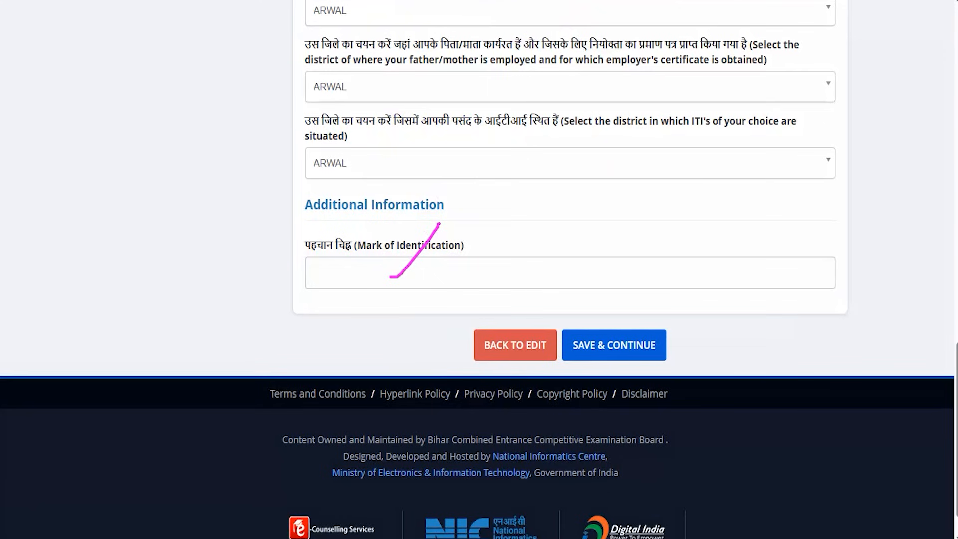
pyautogui.moveTo(720, 172); pyautogui.dragTo(654, 344)
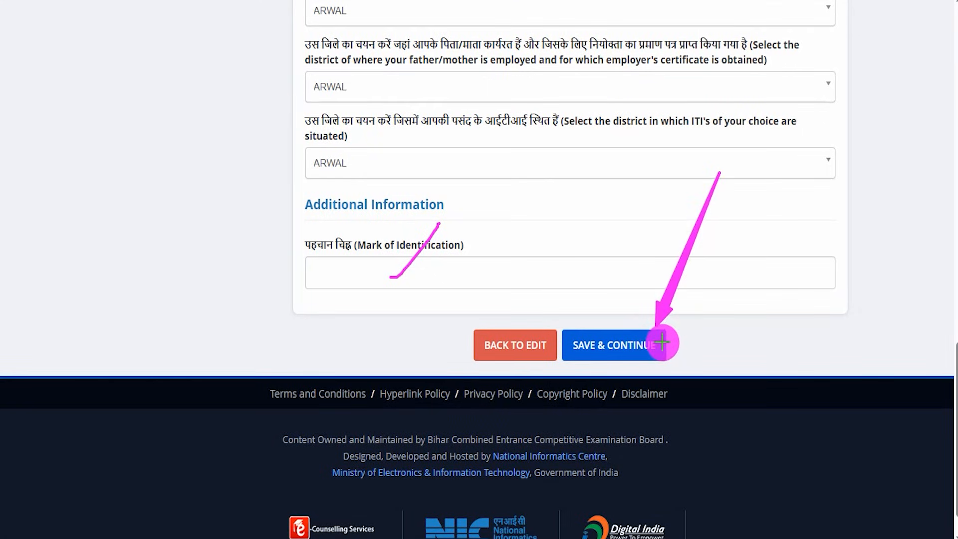
pyautogui.click(662, 343)
# - Go through the Correspondence Address fields, including sub locality, state, district and alternate contact details
pyautogui.moveTo(319, 14); pyautogui.dragTo(429, 14)
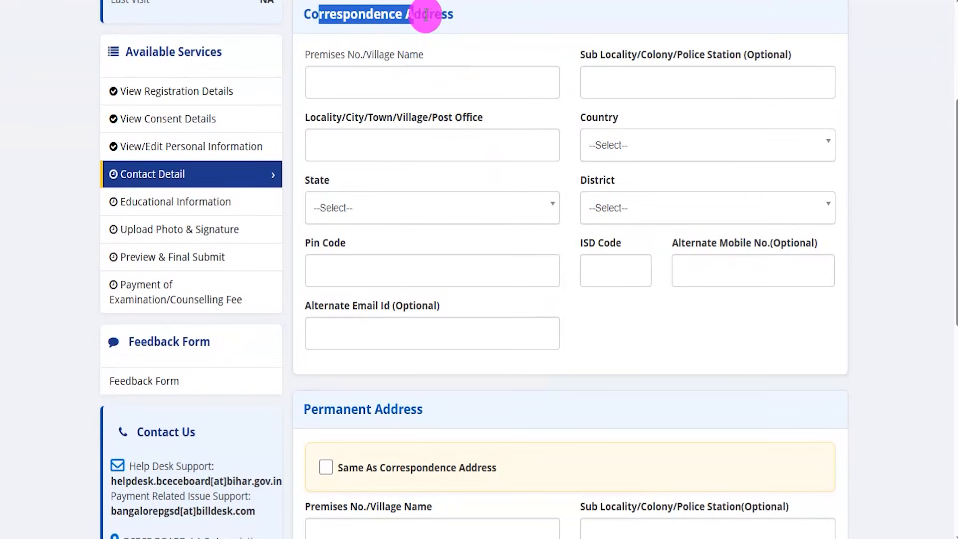
pyautogui.click(434, 73)
pyautogui.click(601, 80)
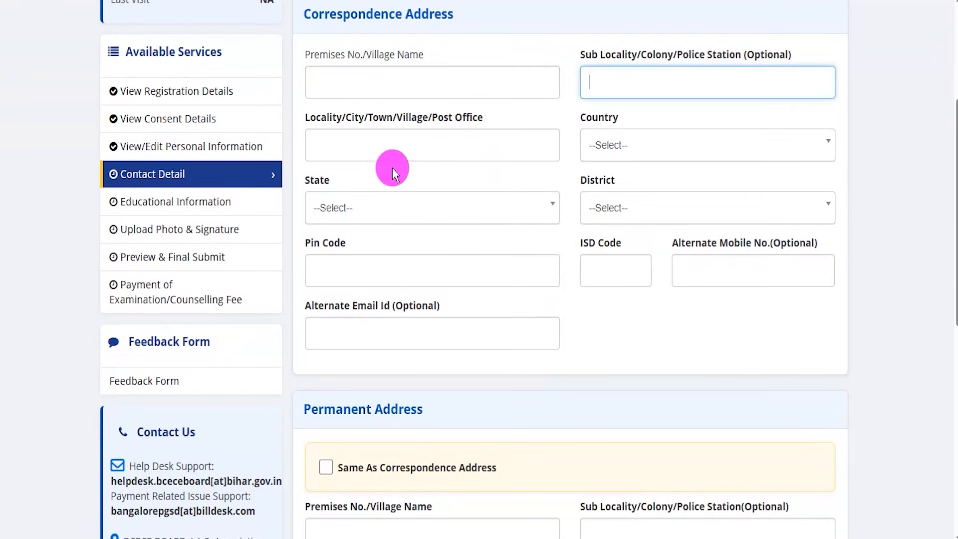
pyautogui.click(359, 209)
pyautogui.click(680, 208)
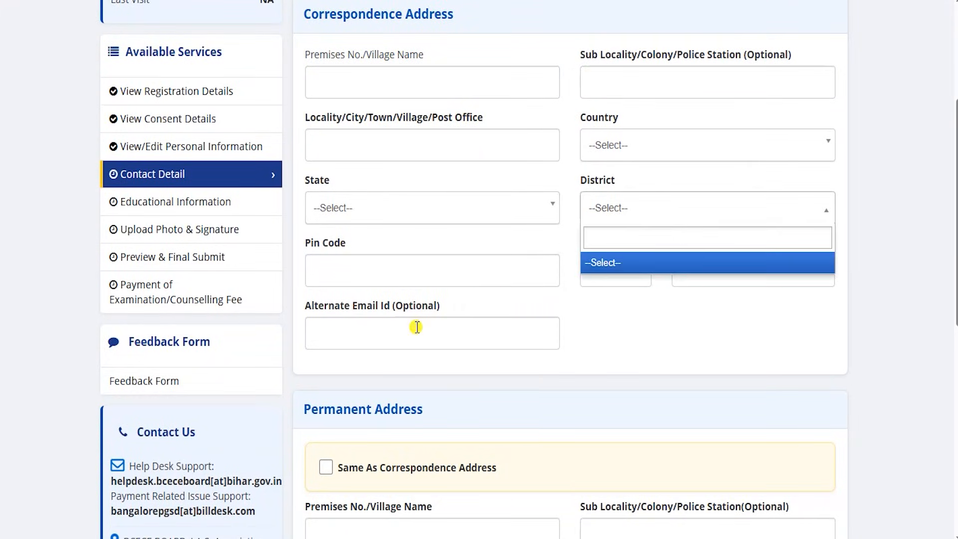
pyautogui.click(653, 327)
pyautogui.scroll(-2, 652, 326)
# - Go through the Permanent Address fields, including village name, sub locality, country and district
pyautogui.moveTo(321, 340); pyautogui.dragTo(403, 340)
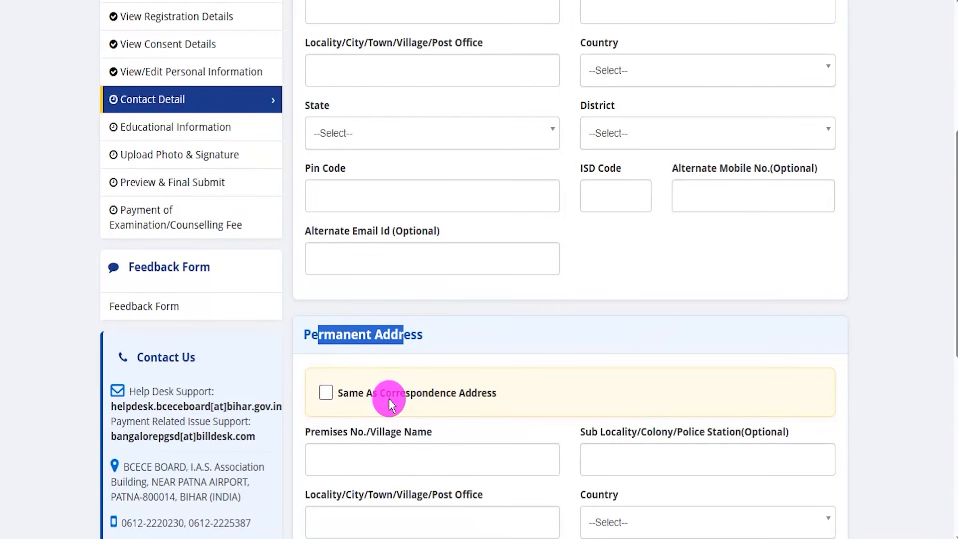
pyautogui.scroll(-2, 418, 440)
pyautogui.click(422, 315)
pyautogui.click(639, 322)
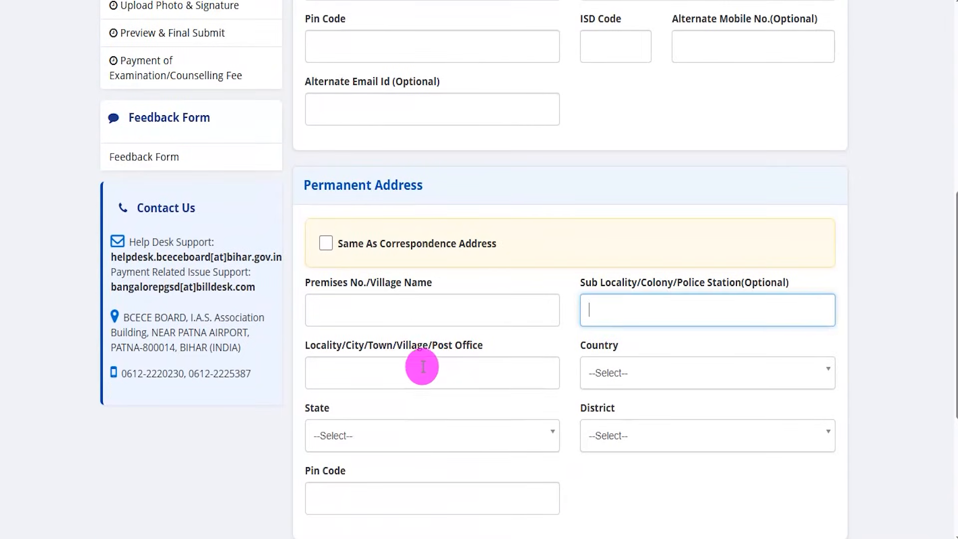
pyautogui.click(627, 367)
pyautogui.click(585, 442)
pyautogui.moveTo(337, 189); pyautogui.dragTo(411, 187)
pyautogui.click(365, 48)
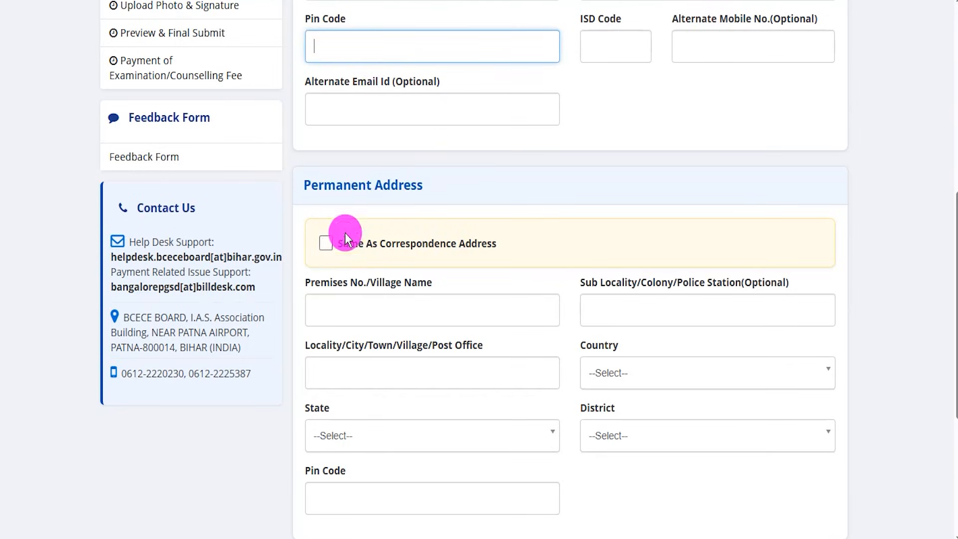
# - Point out the Same As Correspondence Address option, and save the contact details to continue to Educational Information
pyautogui.click(327, 244)
pyautogui.moveTo(329, 244)
pyautogui.mouseDown()
pyautogui.moveTo(362, 219)
pyautogui.moveTo(427, 198)
pyautogui.mouseUp()
pyautogui.moveTo(379, 47); pyautogui.dragTo(403, 11)
pyautogui.moveTo(470, 381); pyautogui.dragTo(493, 378)
pyautogui.moveTo(441, 437); pyautogui.dragTo(461, 437)
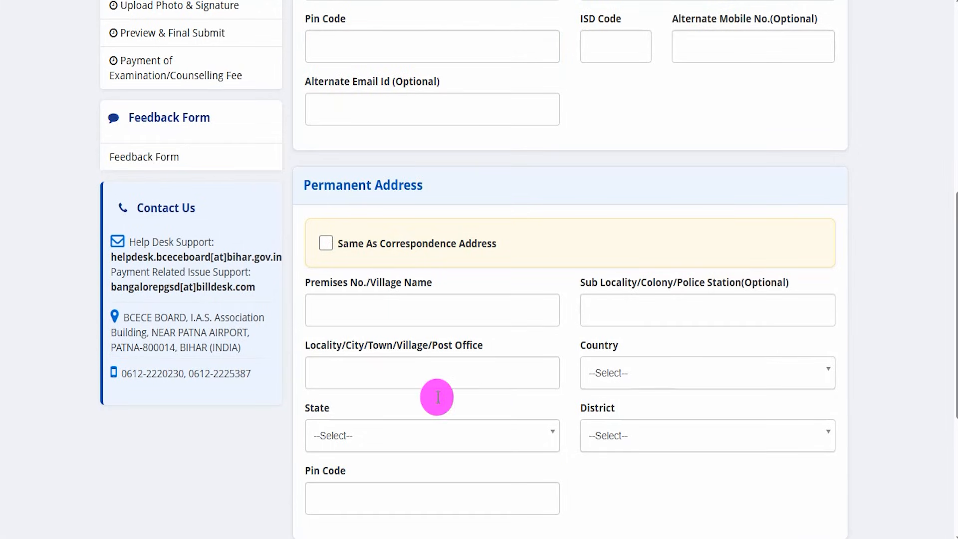
pyautogui.scroll(-5, 436, 395)
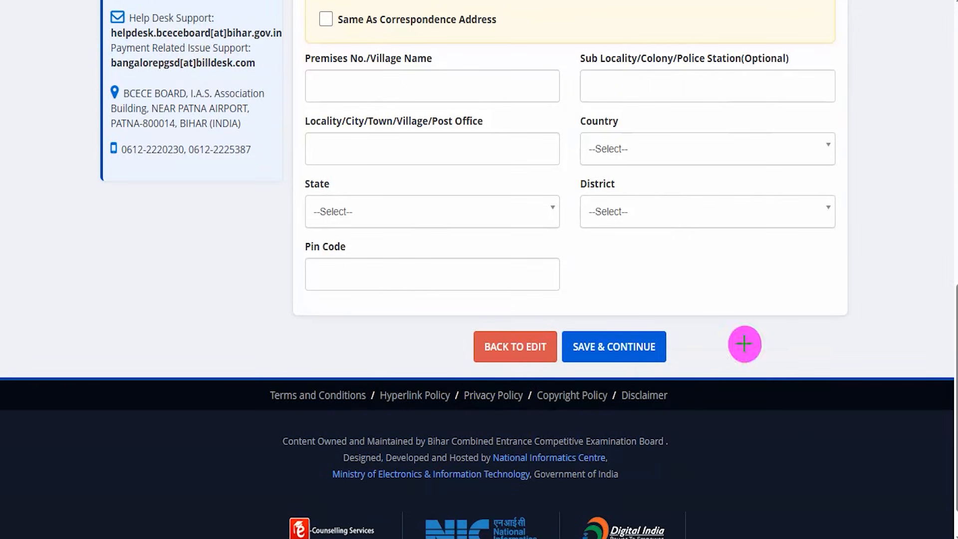
pyautogui.moveTo(801, 197); pyautogui.dragTo(666, 336)
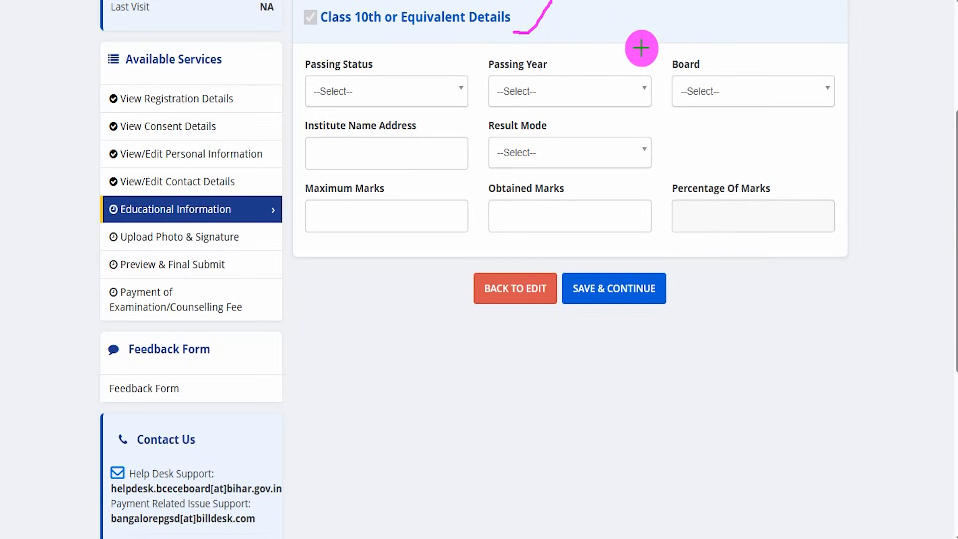
# - Set the Class 10th passing status to Passed, passing year to 2020 and board to CENTRAL BOARD OF SECONDARY EDUCATION
pyautogui.click(355, 81)
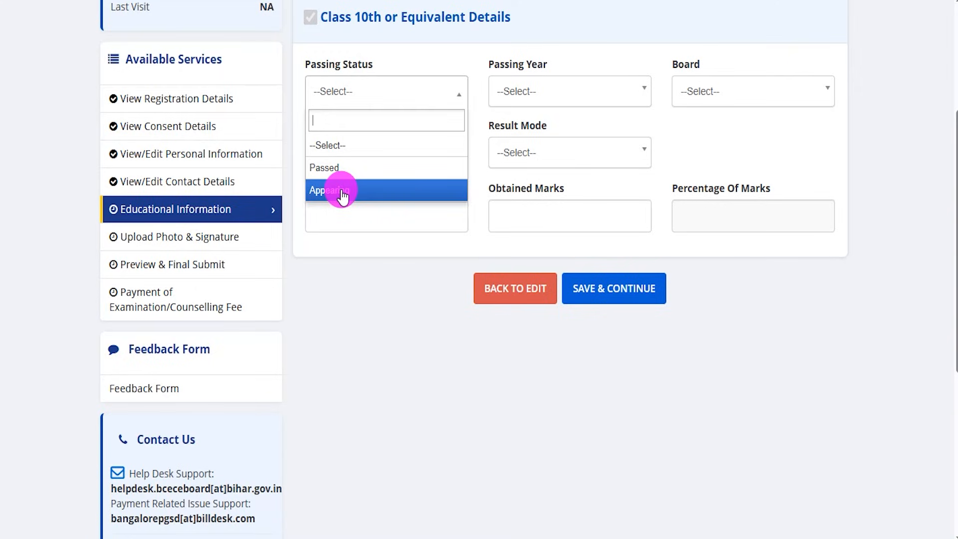
pyautogui.click(338, 167)
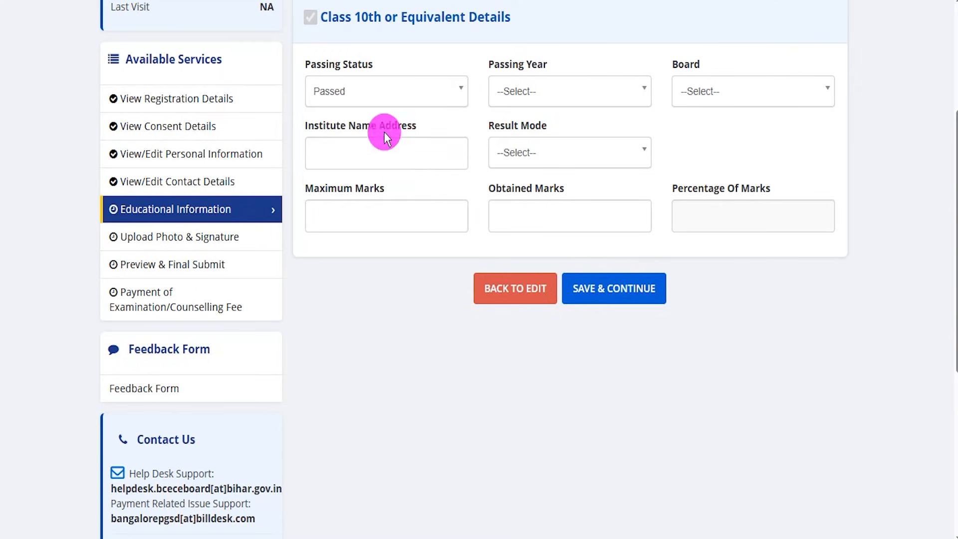
pyautogui.click(537, 100)
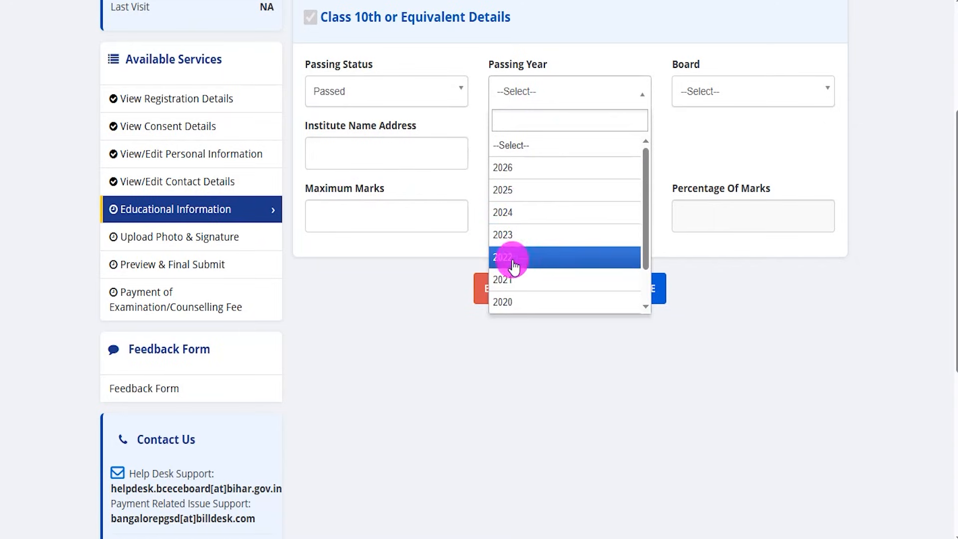
pyautogui.click(514, 300)
pyautogui.click(699, 89)
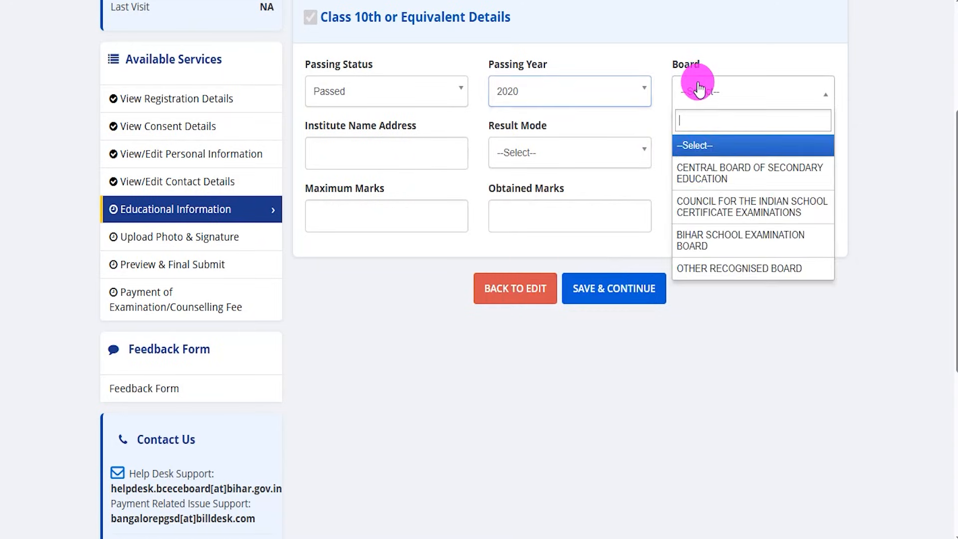
pyautogui.click(712, 174)
# - Set the Class 10th result mode to Percentage, with maximum marks 600 and obtained marks 450
pyautogui.click(395, 167)
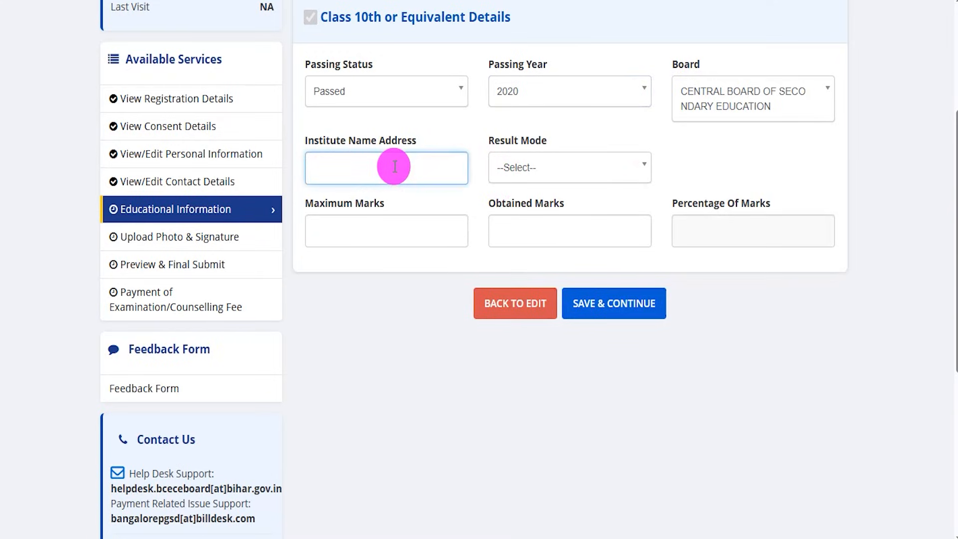
pyautogui.click(528, 166)
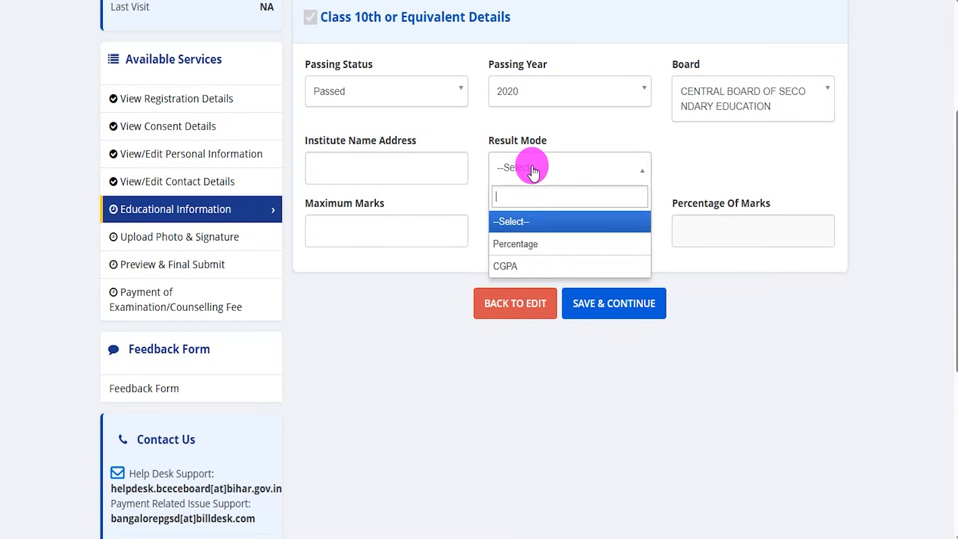
pyautogui.click(516, 245)
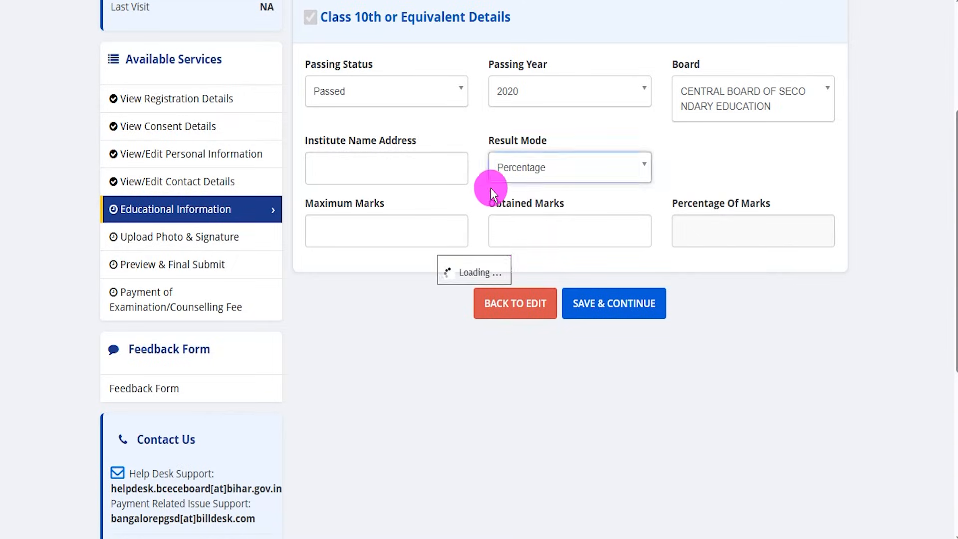
pyautogui.click(357, 232)
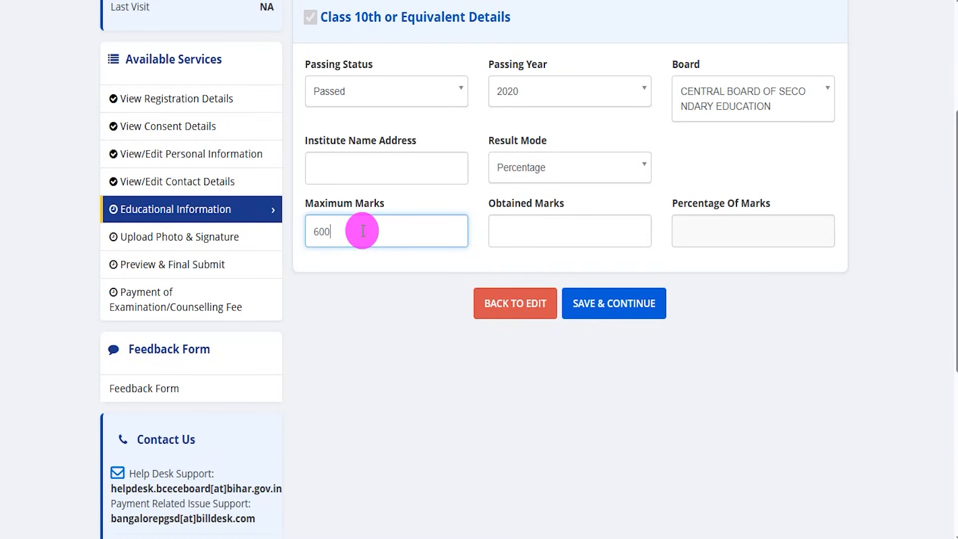
pyautogui.click(529, 227)
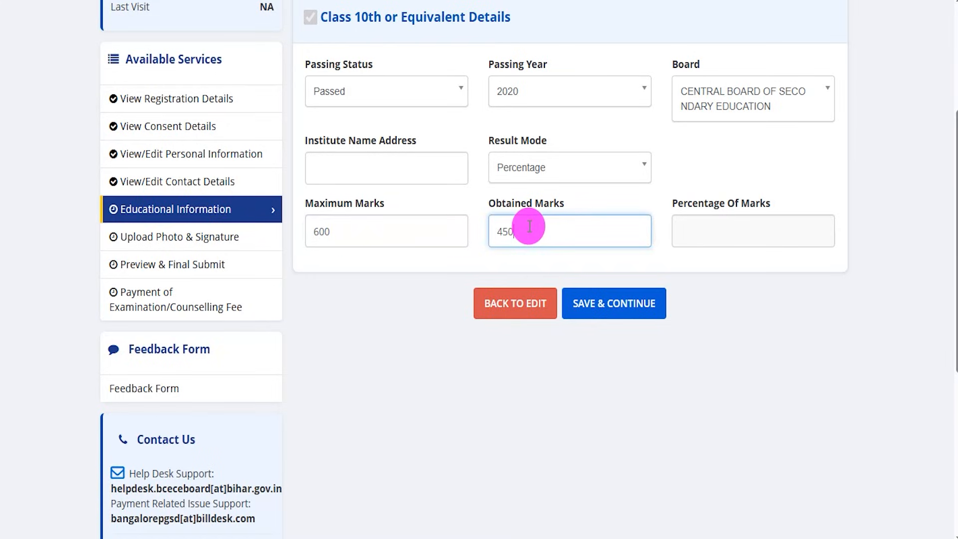
pyautogui.click(810, 336)
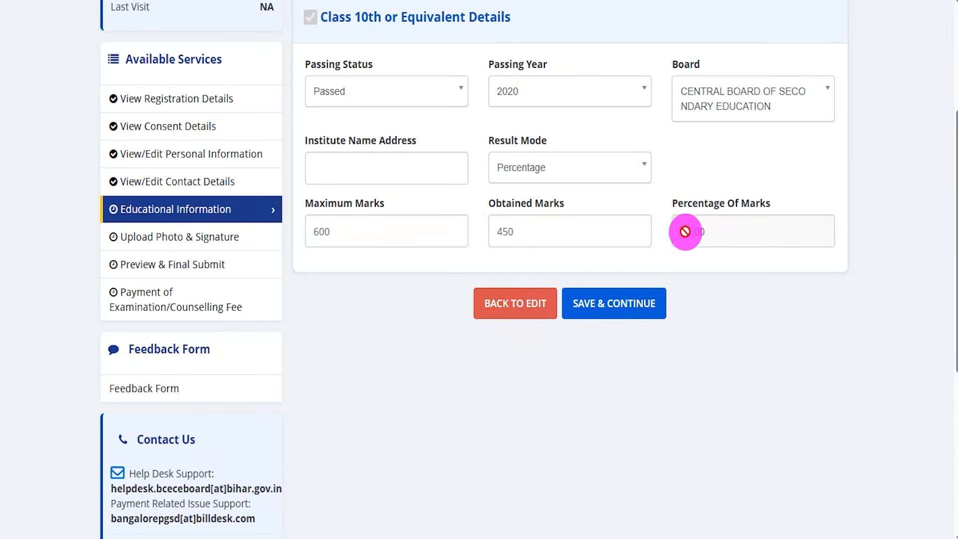
pyautogui.moveTo(681, 230); pyautogui.dragTo(705, 232)
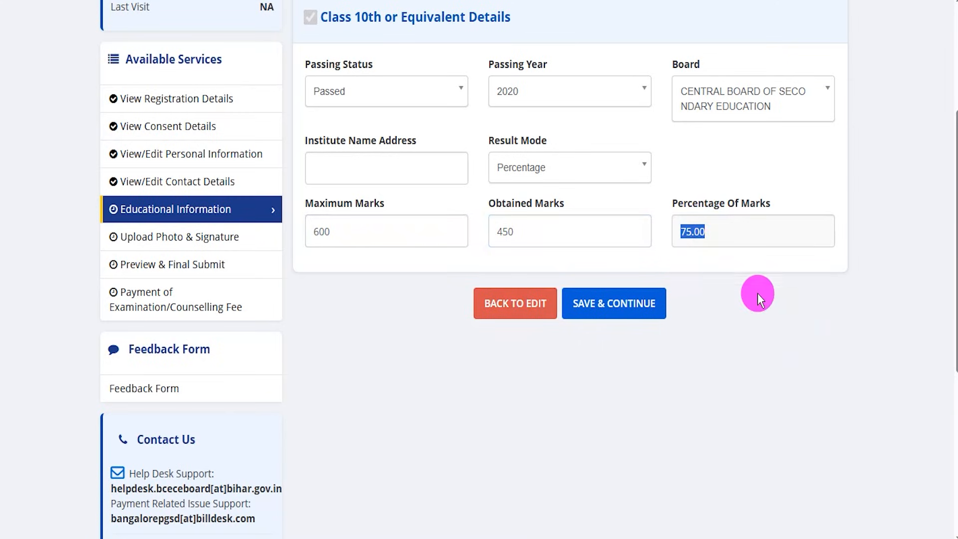
# - Save the educational information and continue to the photo and signature upload page
pyautogui.click(488, 2)
pyautogui.moveTo(832, 299); pyautogui.dragTo(666, 298)
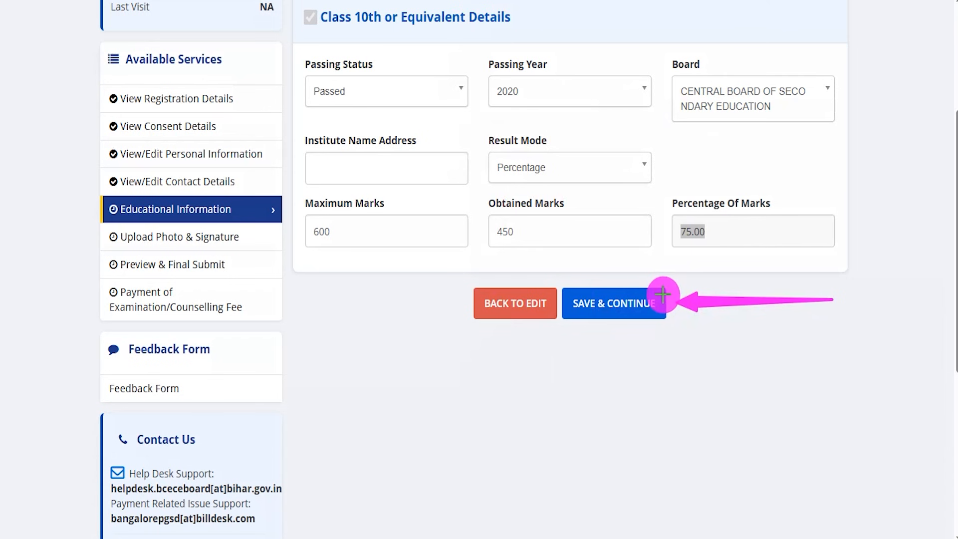
pyautogui.click(662, 300)
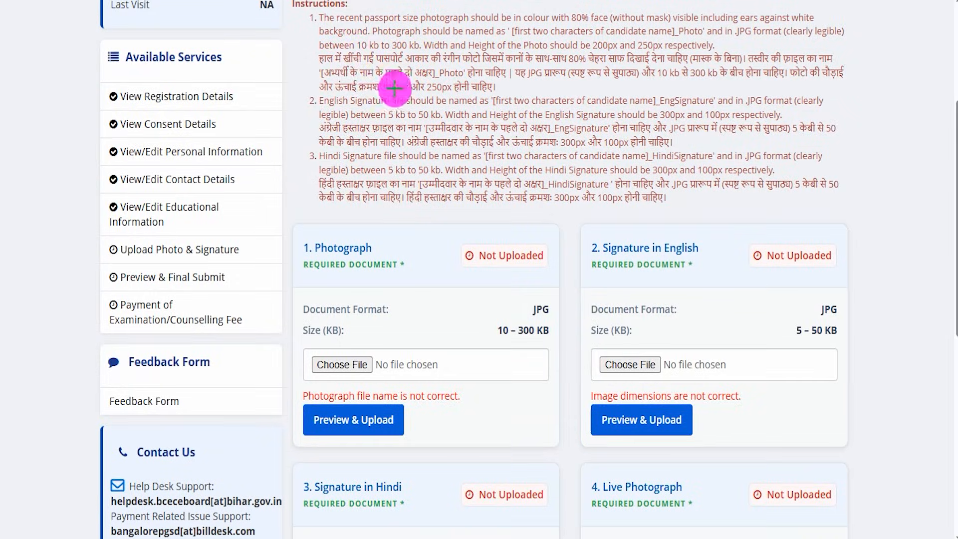
# - Examine the four required uploads and the photograph's file size, face visibility, file naming and dimension instructions
pyautogui.moveTo(383, 247); pyautogui.dragTo(435, 202)
pyautogui.moveTo(669, 258); pyautogui.dragTo(699, 199)
pyautogui.moveTo(424, 478); pyautogui.dragTo(484, 414)
pyautogui.moveTo(676, 489); pyautogui.dragTo(712, 451)
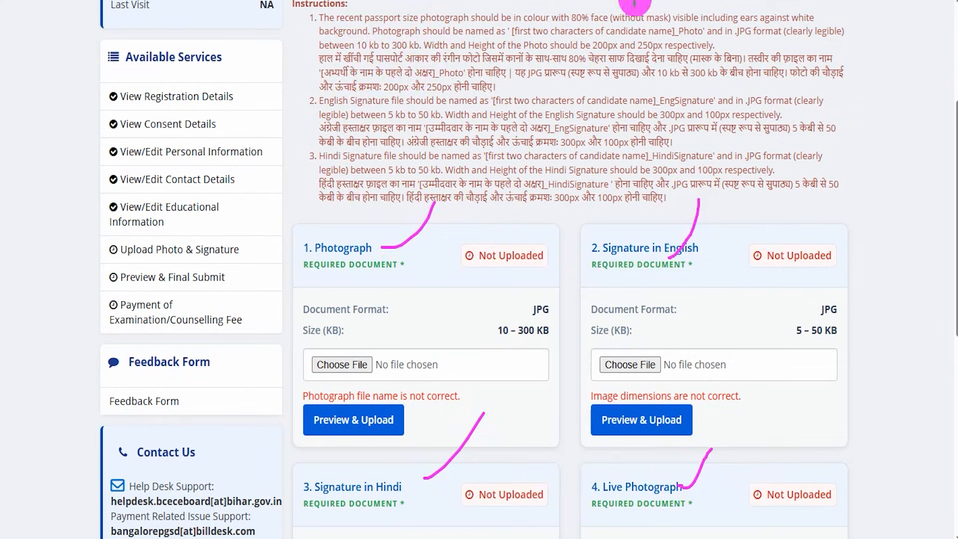
pyautogui.press('Escape')
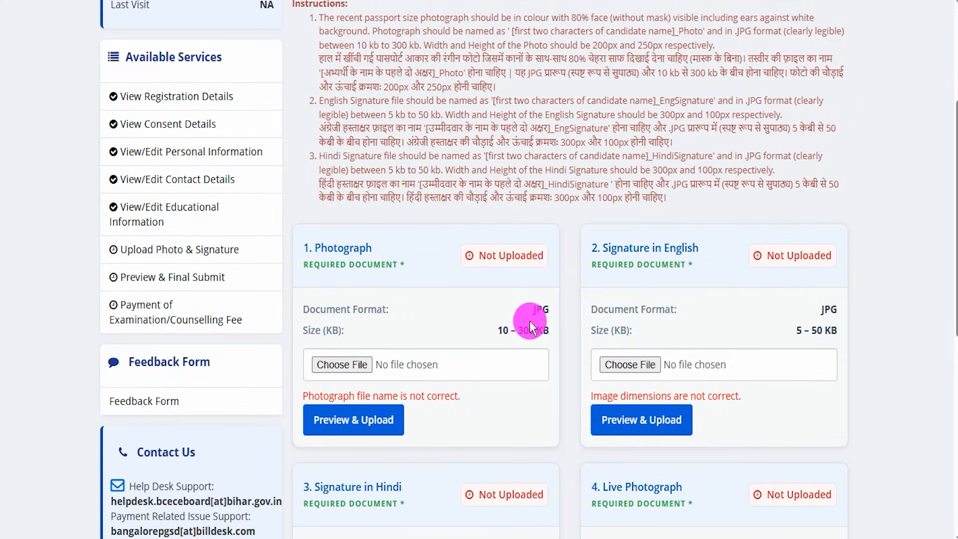
pyautogui.moveTo(496, 330); pyautogui.dragTo(543, 329)
pyautogui.moveTo(572, 17); pyautogui.dragTo(668, 18)
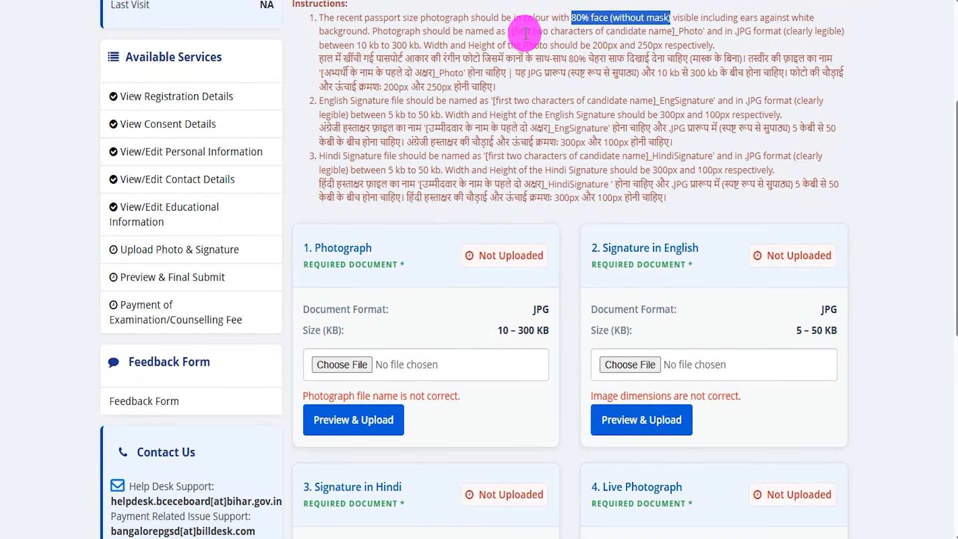
pyautogui.moveTo(524, 32); pyautogui.dragTo(603, 31)
pyautogui.moveTo(673, 32); pyautogui.dragTo(709, 31)
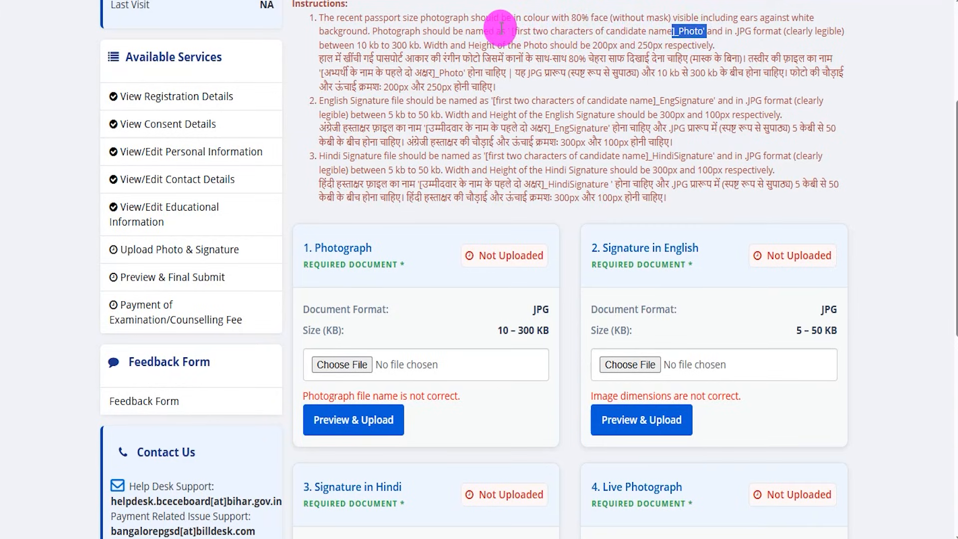
pyautogui.moveTo(593, 45); pyautogui.dragTo(660, 44)
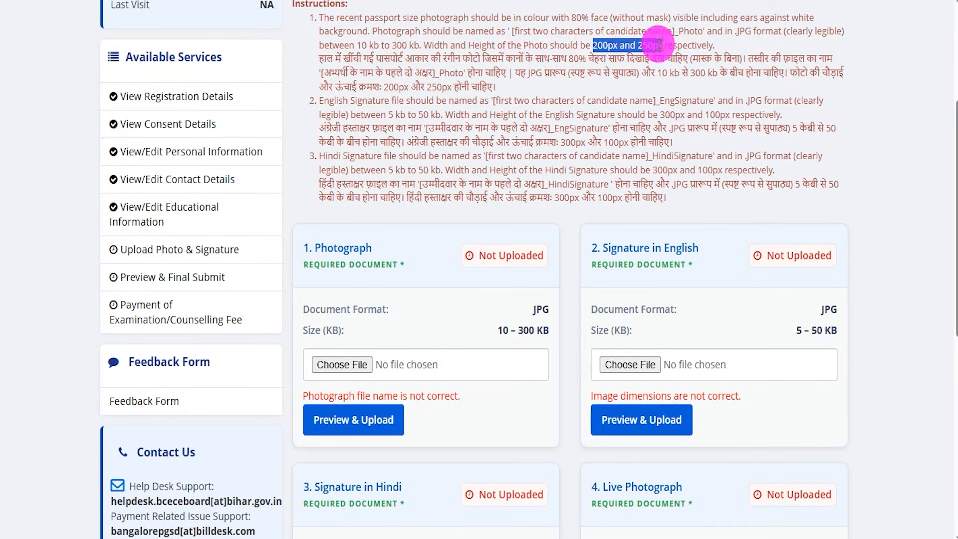
pyautogui.moveTo(433, 44); pyautogui.dragTo(516, 43)
pyautogui.moveTo(598, 42); pyautogui.dragTo(635, 39)
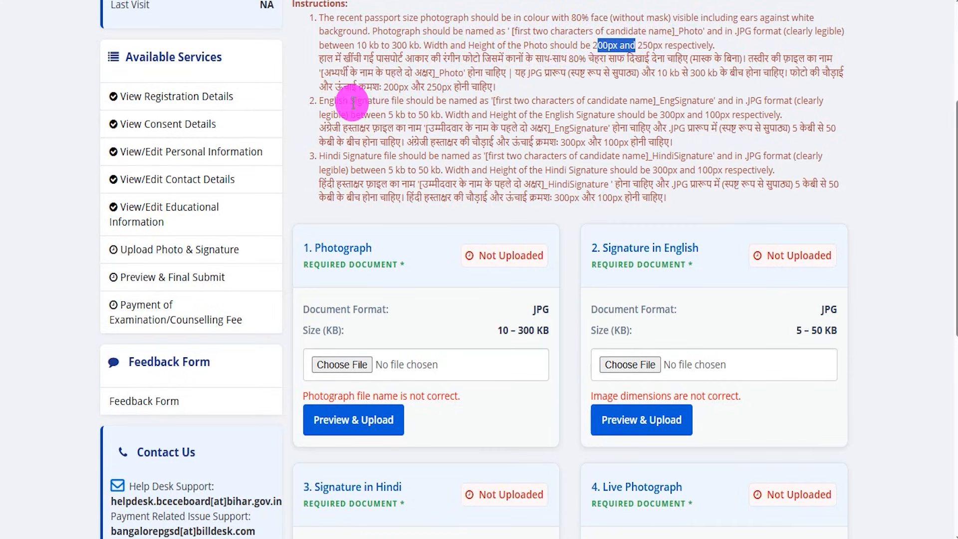
# - Examine the file naming, format, size and dimension instructions for the English and Hindi signatures
pyautogui.moveTo(343, 101); pyautogui.dragTo(425, 103)
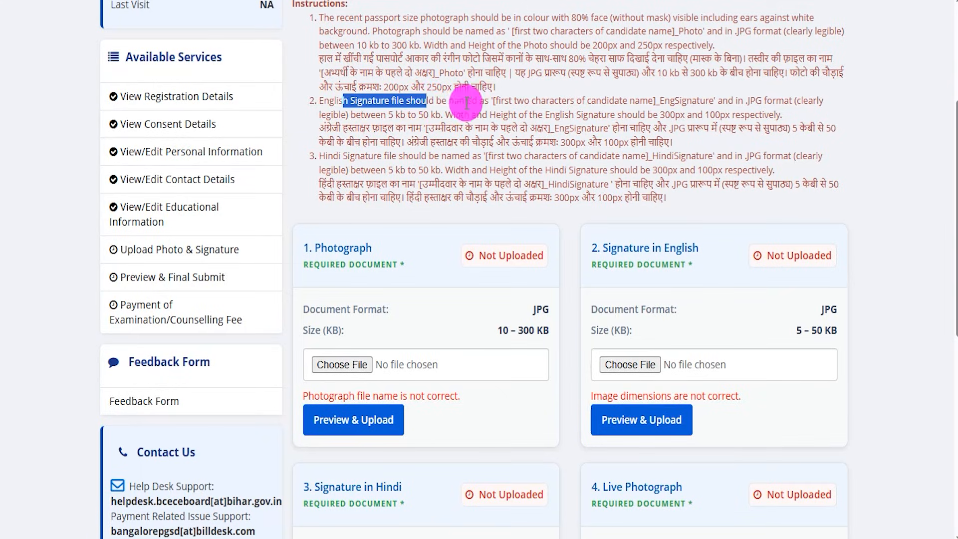
pyautogui.moveTo(535, 100); pyautogui.dragTo(710, 100)
pyautogui.moveTo(849, 309)
pyautogui.mouseDown()
pyautogui.moveTo(795, 328)
pyautogui.moveTo(849, 329)
pyautogui.mouseUp()
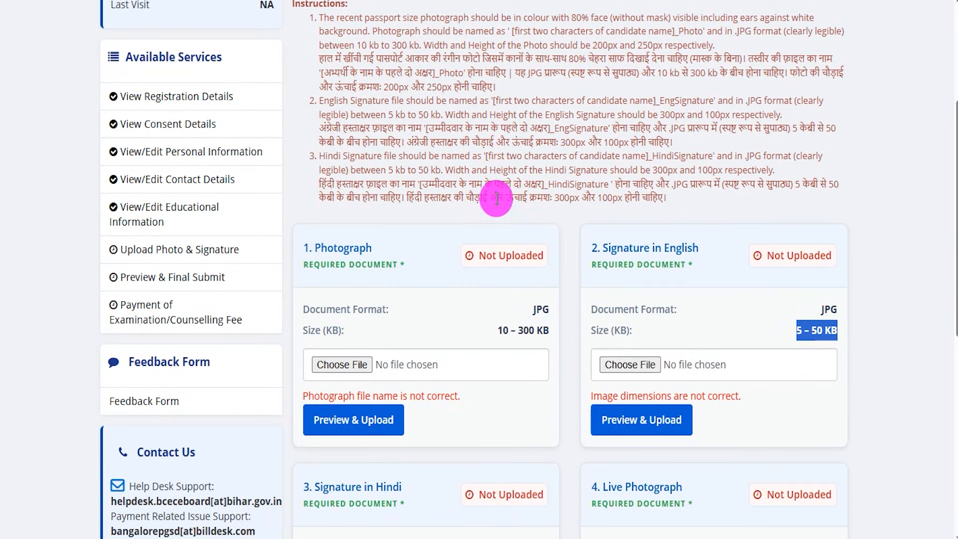
pyautogui.click(549, 186)
pyautogui.moveTo(553, 186); pyautogui.dragTo(610, 184)
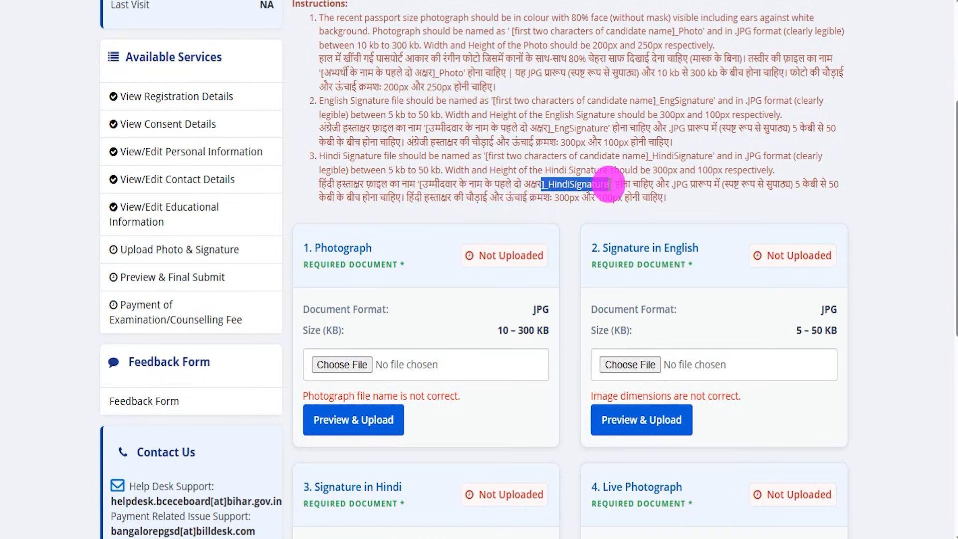
pyautogui.moveTo(561, 141); pyautogui.dragTo(625, 140)
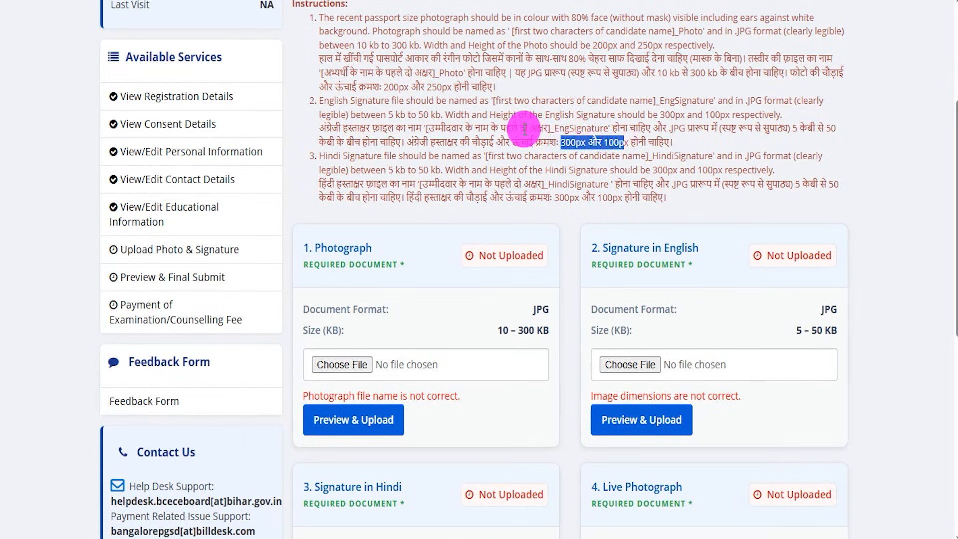
pyautogui.moveTo(454, 115); pyautogui.dragTo(503, 116)
pyautogui.moveTo(565, 141); pyautogui.dragTo(624, 143)
pyautogui.scroll(-5, 568, 211)
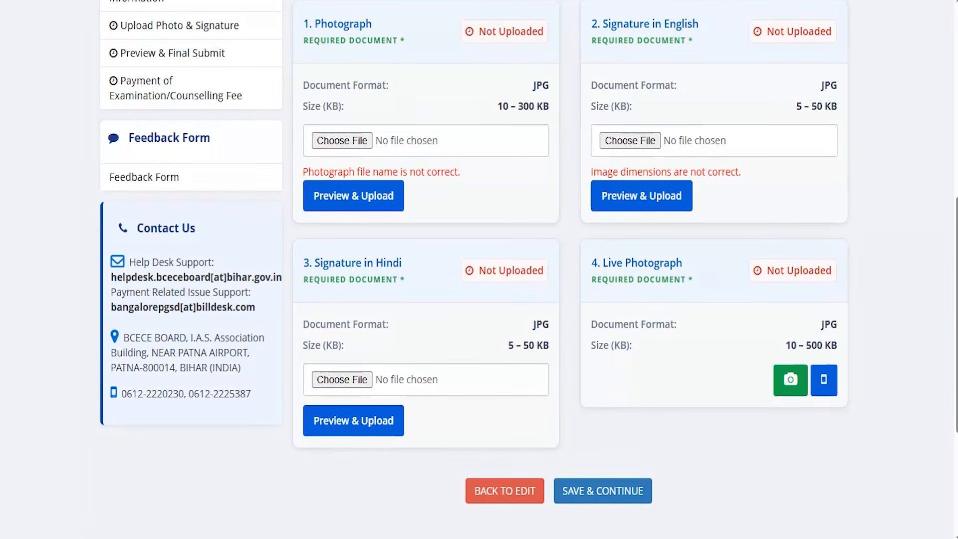
# - Review the file selection and upload options for the photograph, English signature and Hindi signature
pyautogui.moveTo(369, 138); pyautogui.dragTo(461, 77)
pyautogui.moveTo(647, 143); pyautogui.dragTo(676, 94)
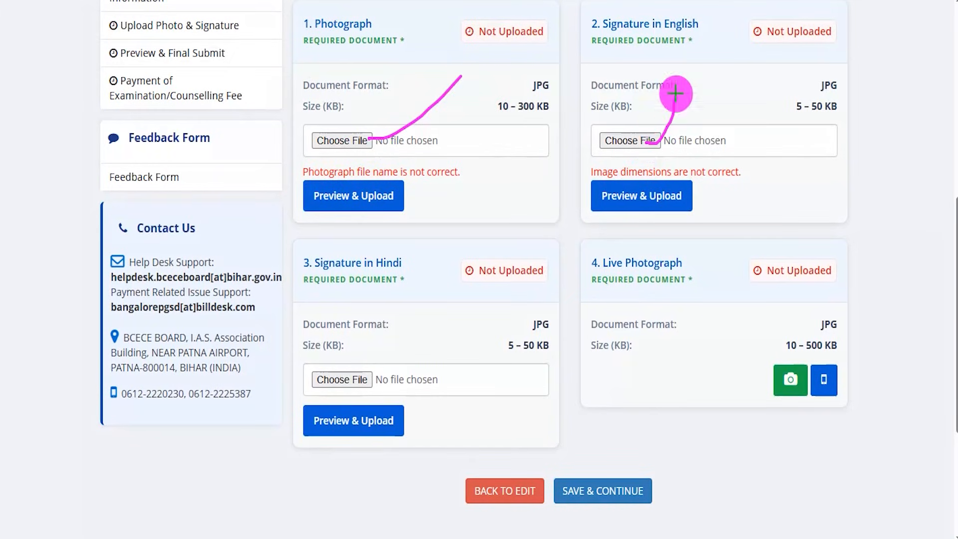
pyautogui.moveTo(357, 377); pyautogui.dragTo(400, 323)
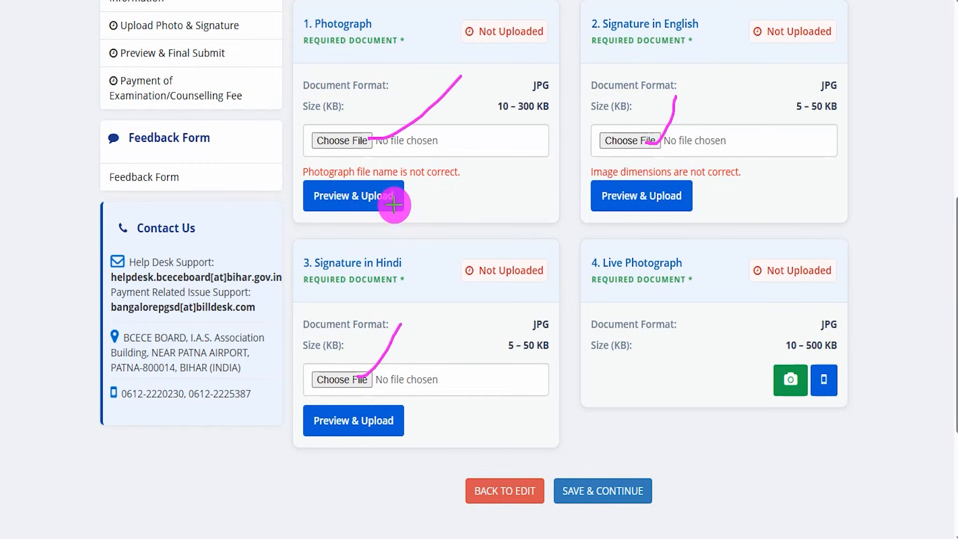
pyautogui.moveTo(395, 204); pyautogui.dragTo(427, 160)
pyautogui.moveTo(645, 202); pyautogui.dragTo(664, 172)
pyautogui.moveTo(395, 420); pyautogui.dragTo(428, 358)
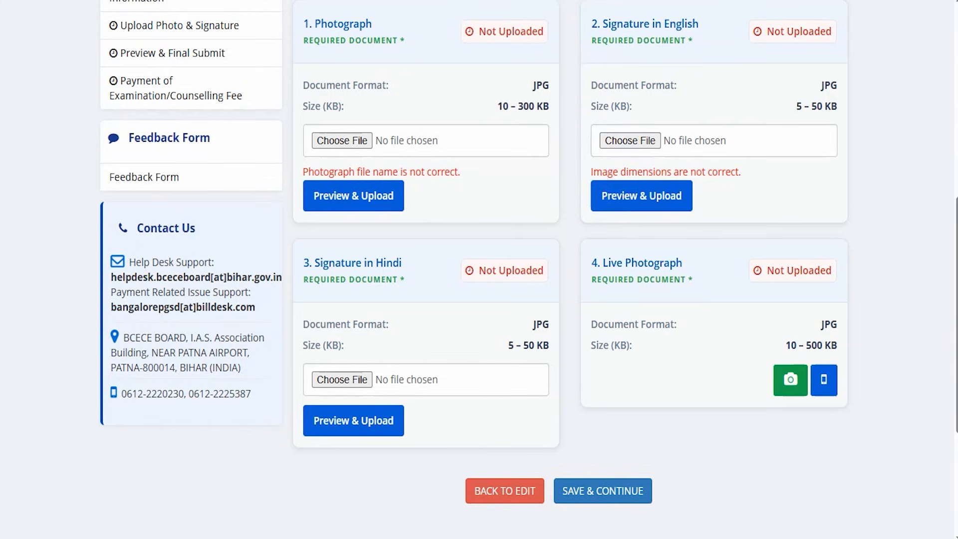
# - Review the two Live Photograph capture options and open the QR code for uploading from a mobile device
pyautogui.moveTo(797, 303); pyautogui.dragTo(781, 366)
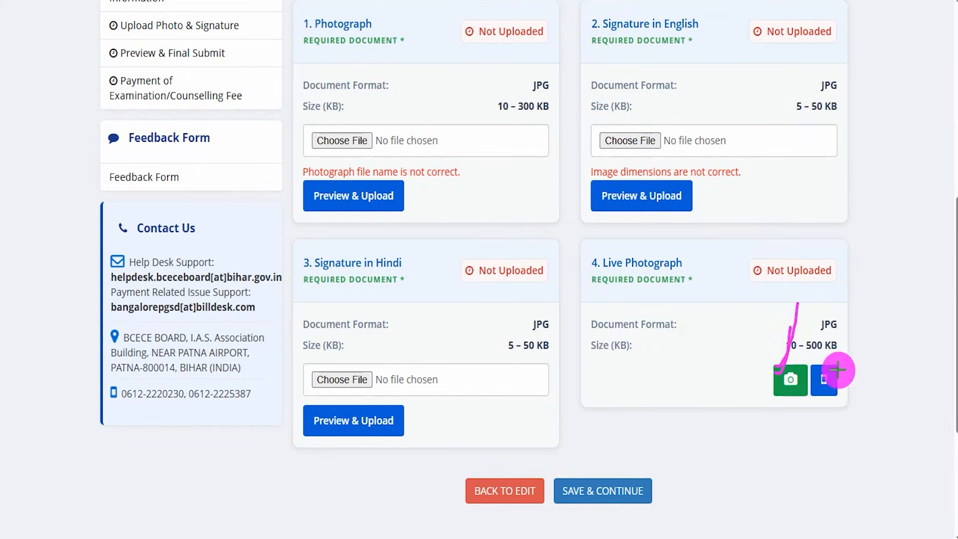
pyautogui.moveTo(839, 370); pyautogui.dragTo(873, 301)
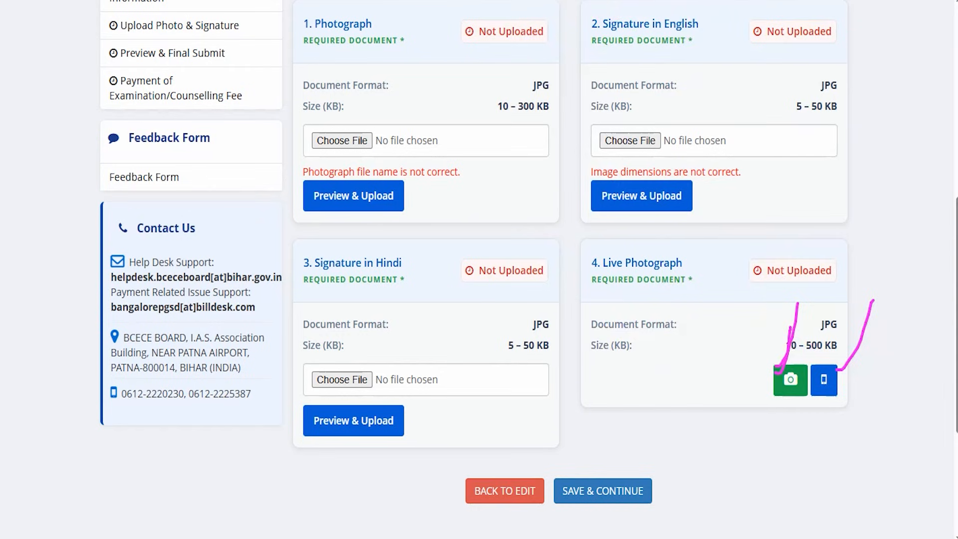
pyautogui.moveTo(808, 357)
pyautogui.mouseDown()
pyautogui.moveTo(836, 379)
pyautogui.moveTo(847, 410)
pyautogui.mouseUp()
pyautogui.click(834, 391)
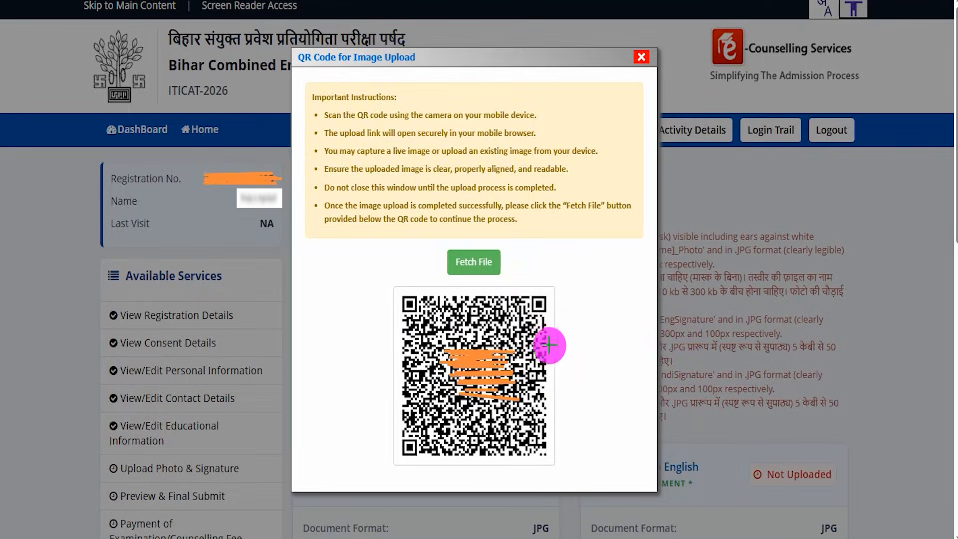
# - Examine the QR code and the file-fetching option for uploading the live photograph from a phone
pyautogui.moveTo(561, 346); pyautogui.dragTo(596, 296)
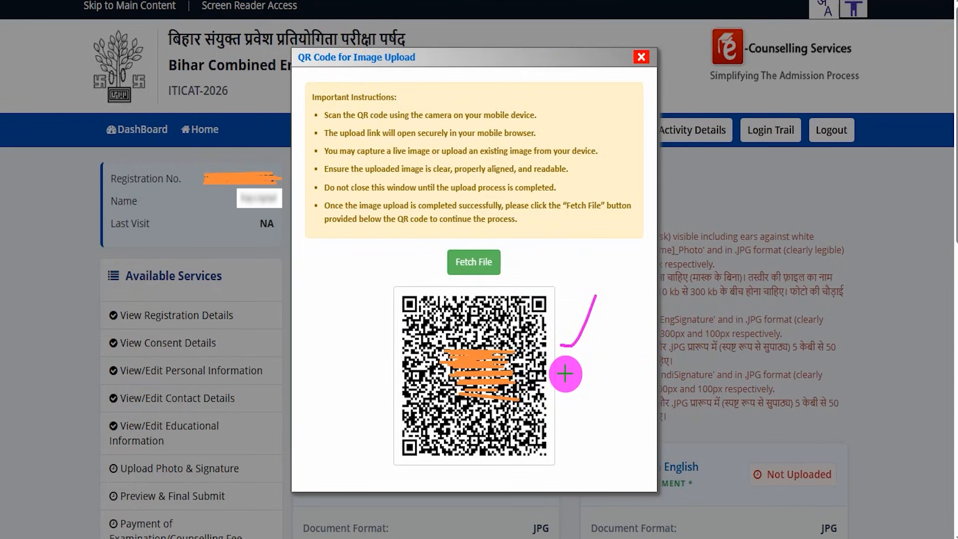
pyautogui.moveTo(564, 375); pyautogui.dragTo(617, 334)
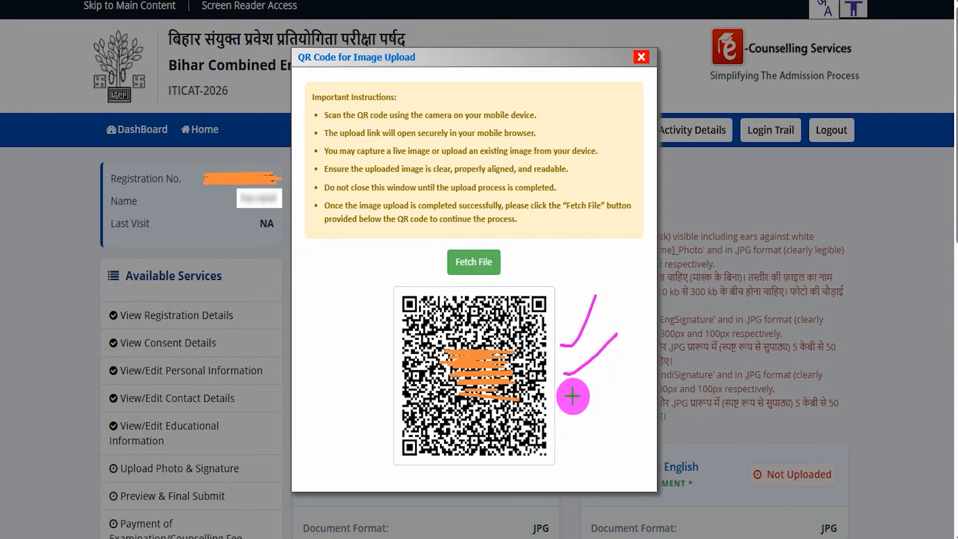
pyautogui.moveTo(567, 400); pyautogui.dragTo(628, 344)
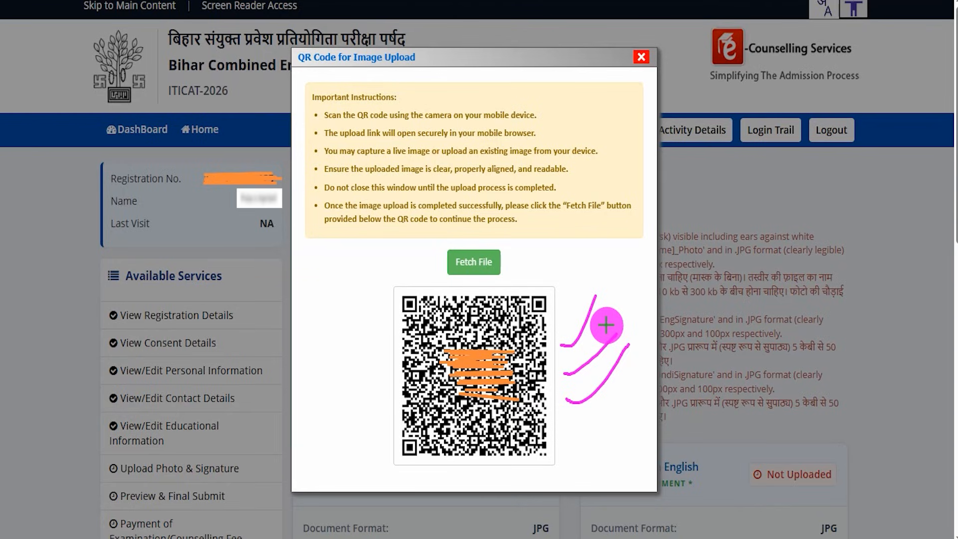
pyautogui.moveTo(549, 268); pyautogui.dragTo(565, 231)
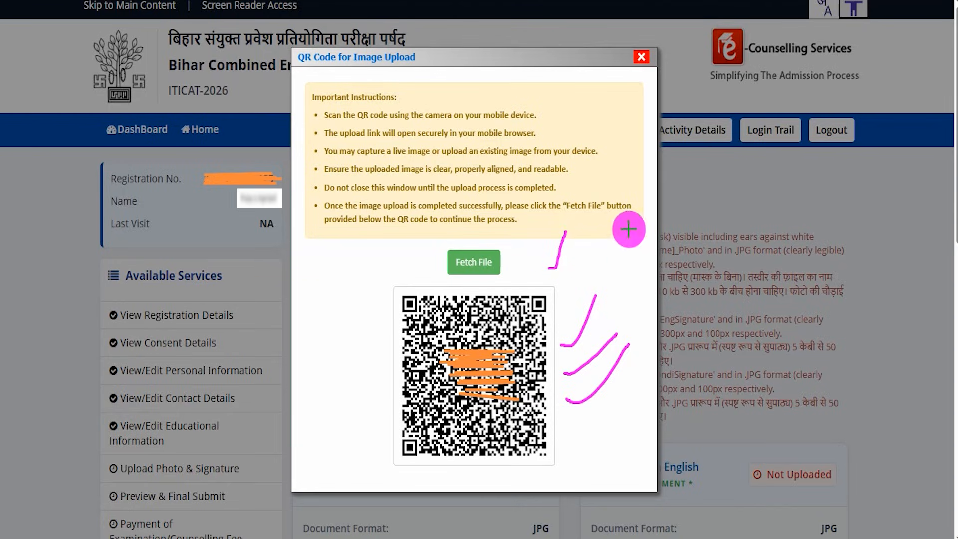
pyautogui.moveTo(565, 285); pyautogui.dragTo(599, 256)
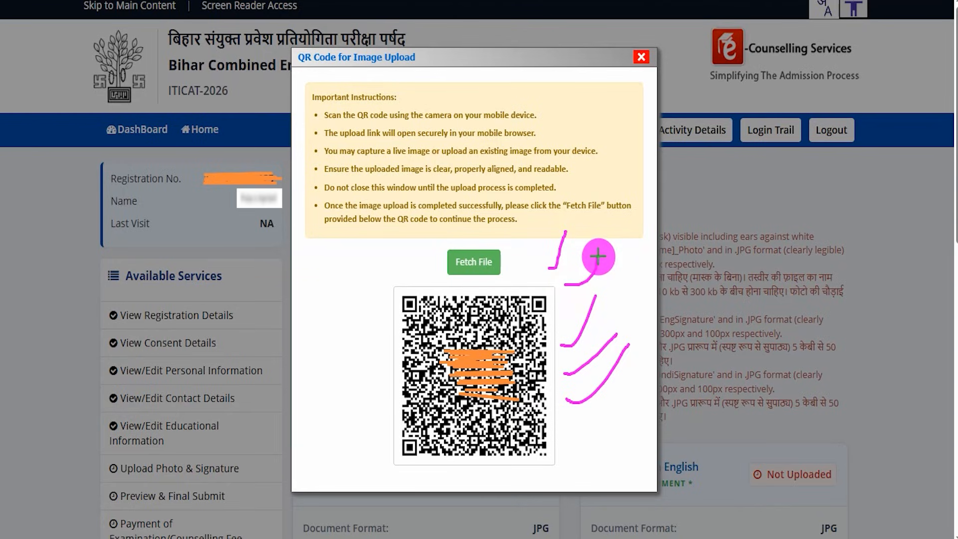
pyautogui.moveTo(577, 422); pyautogui.dragTo(606, 393)
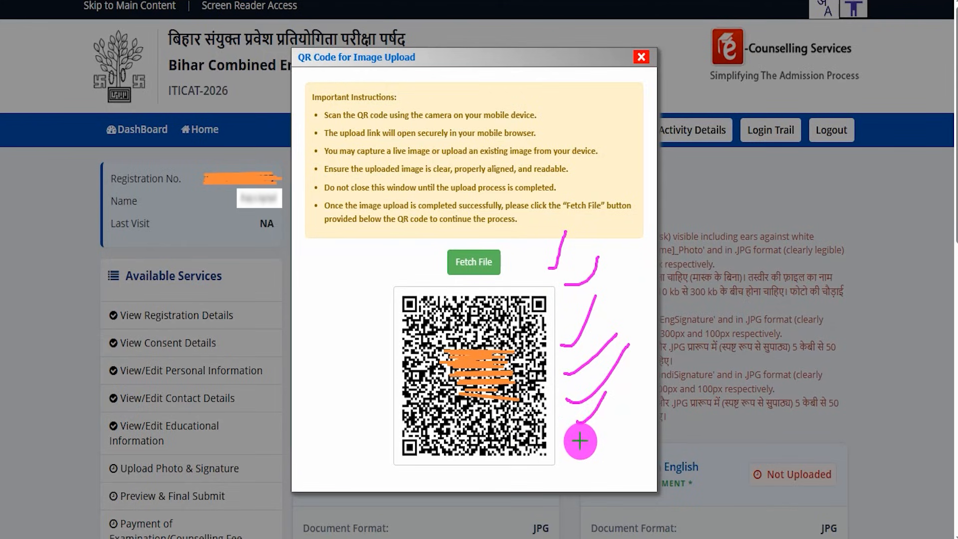
pyautogui.moveTo(580, 441); pyautogui.dragTo(609, 412)
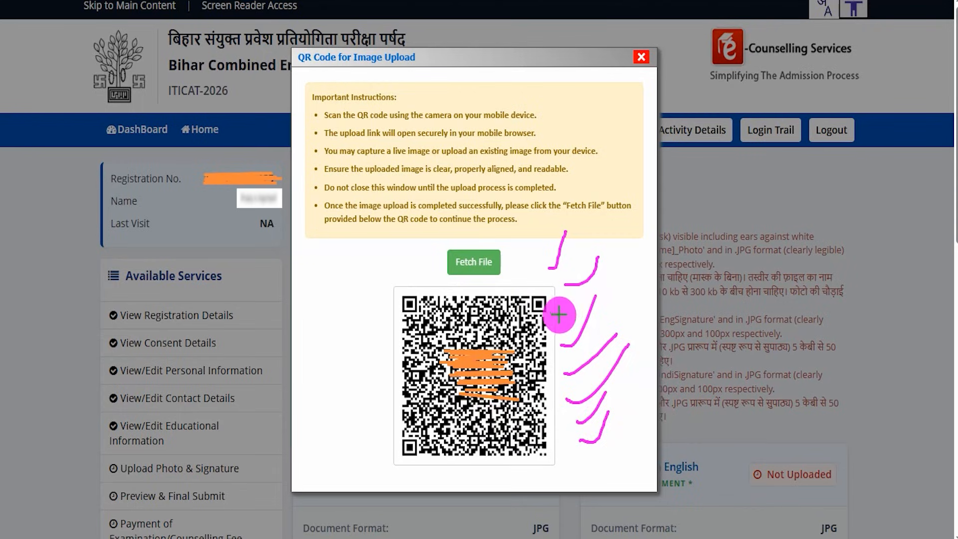
pyautogui.moveTo(562, 313); pyautogui.dragTo(578, 270)
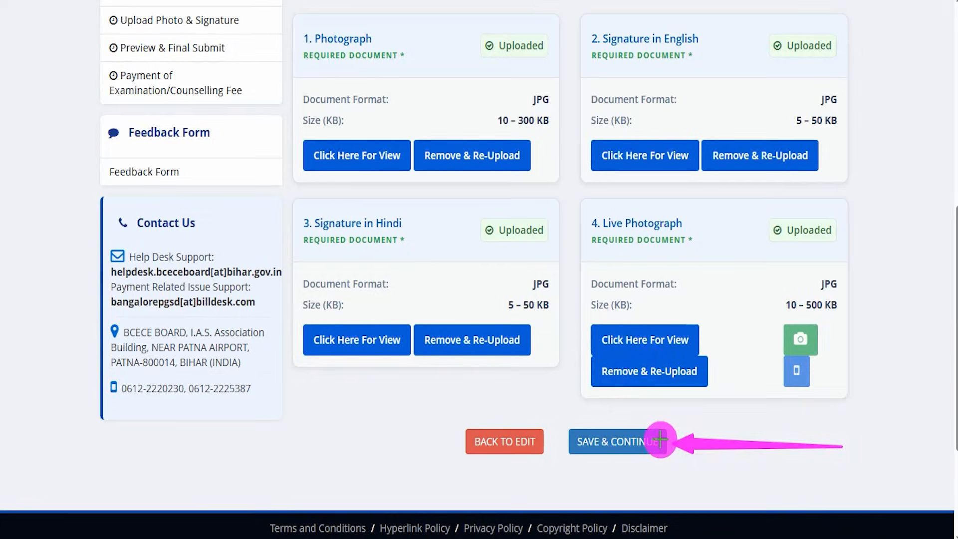
# - Save the uploaded photographs and signatures and continue to the application preview
pyautogui.click(660, 439)
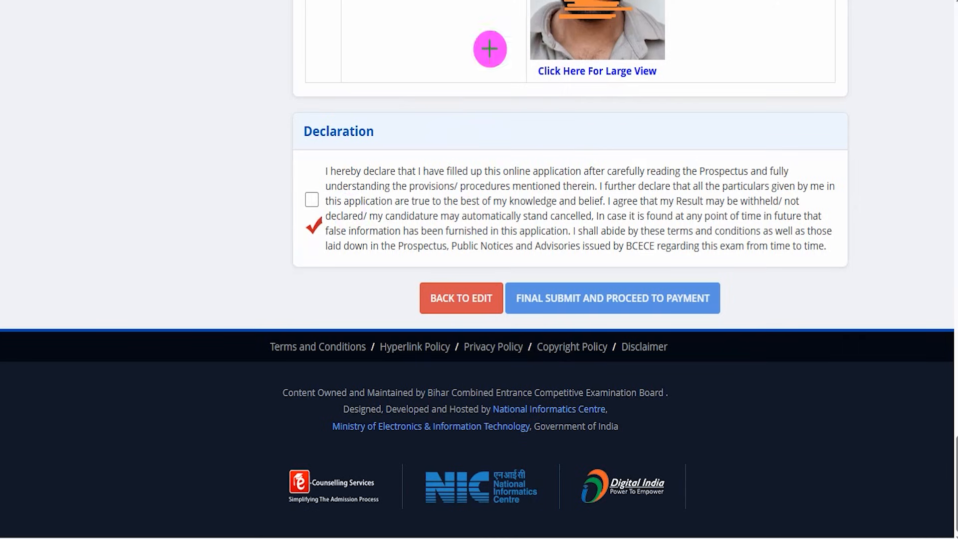
# - Accept the declaration below the application preview and make the final submission to proceed to payment
pyautogui.moveTo(331, 141); pyautogui.dragTo(422, 141)
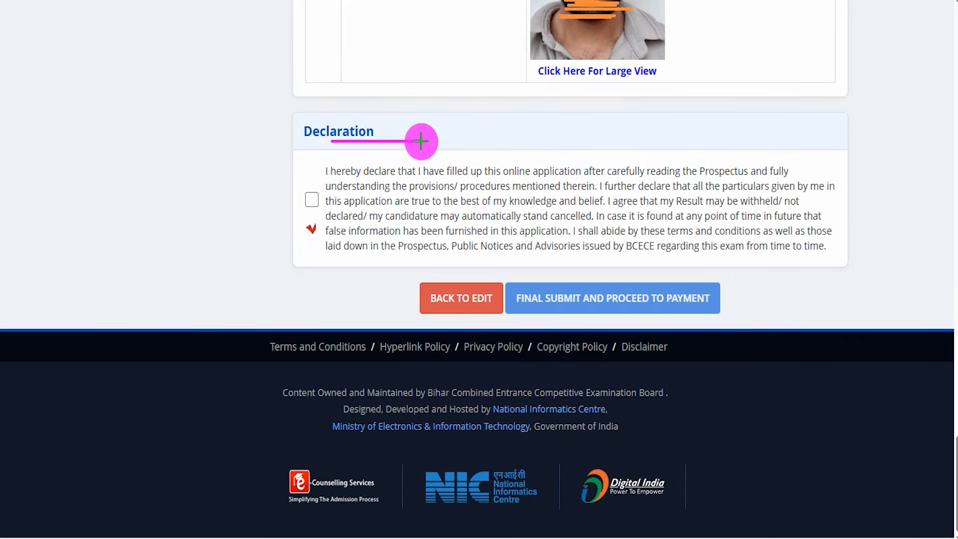
pyautogui.moveTo(309, 197); pyautogui.dragTo(336, 161)
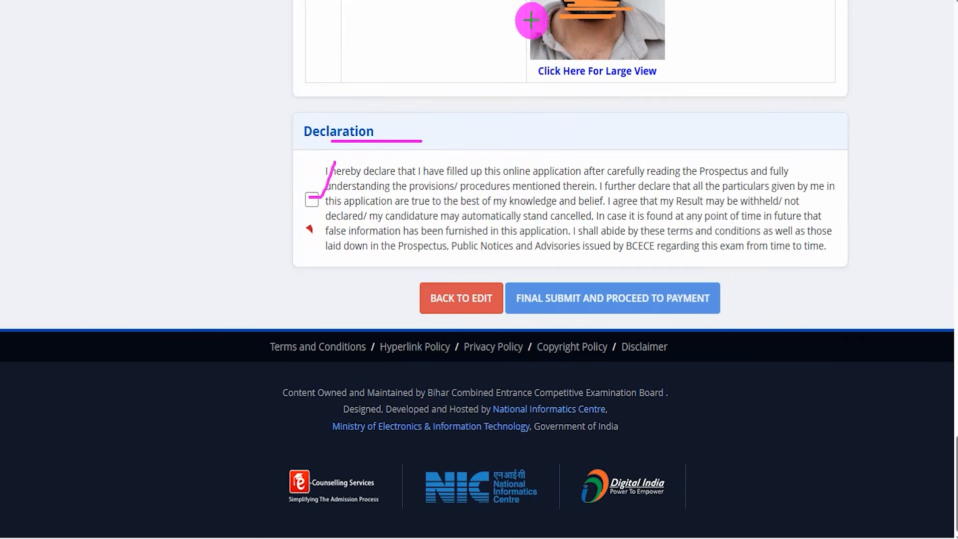
pyautogui.moveTo(198, 296); pyautogui.dragTo(406, 296)
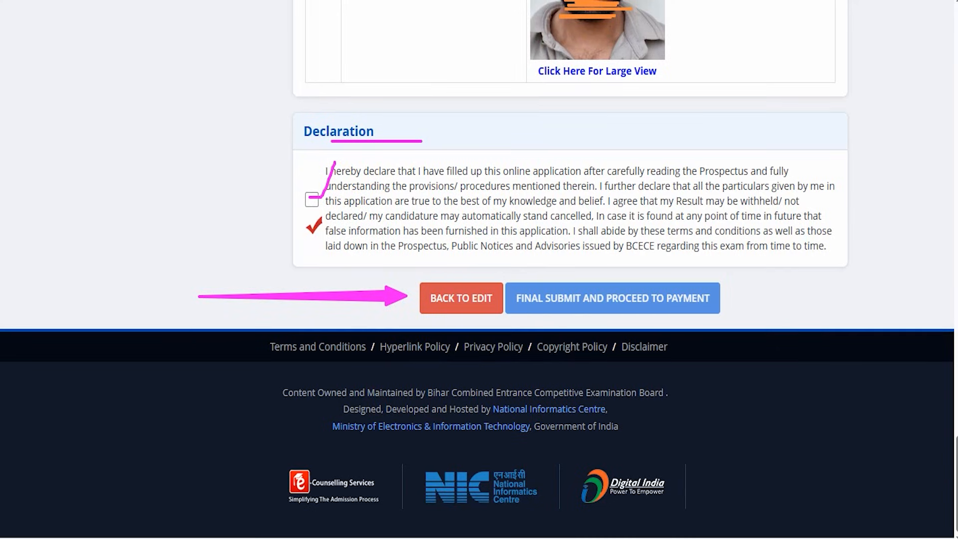
pyautogui.moveTo(916, 181); pyautogui.dragTo(713, 288)
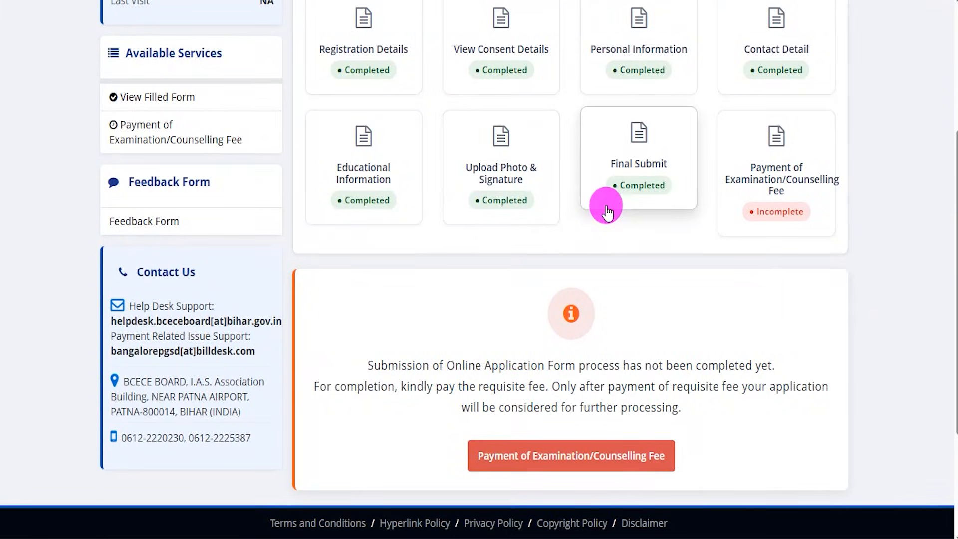
# - Check the status of each application stage and open the examination/counselling fee payment
pyautogui.moveTo(402, 100); pyautogui.dragTo(517, 84)
pyautogui.moveTo(635, 80); pyautogui.dragTo(691, 78)
pyautogui.moveTo(764, 71); pyautogui.dragTo(821, 70)
pyautogui.moveTo(602, 193); pyautogui.dragTo(557, 194)
pyautogui.click(378, 207)
pyautogui.moveTo(625, 214); pyautogui.dragTo(637, 211)
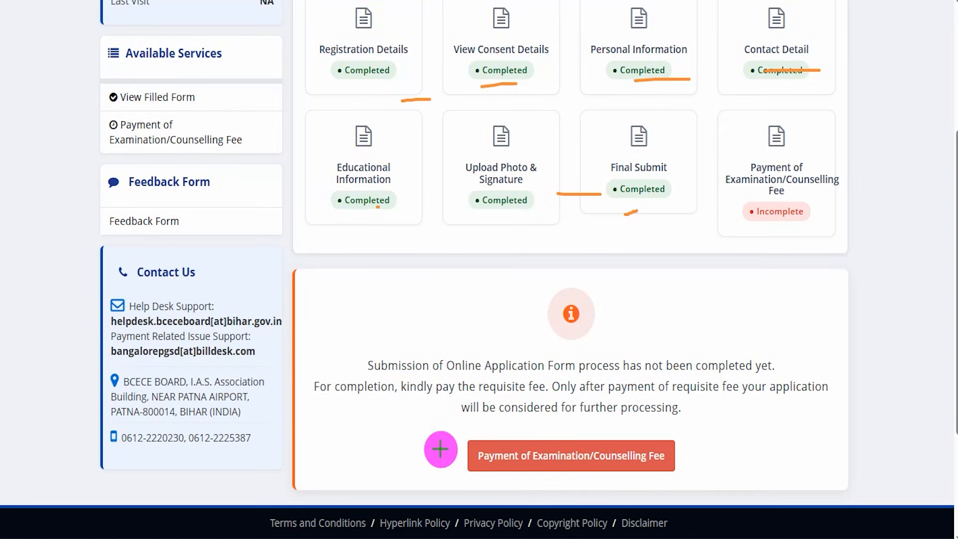
pyautogui.moveTo(417, 422); pyautogui.dragTo(709, 481)
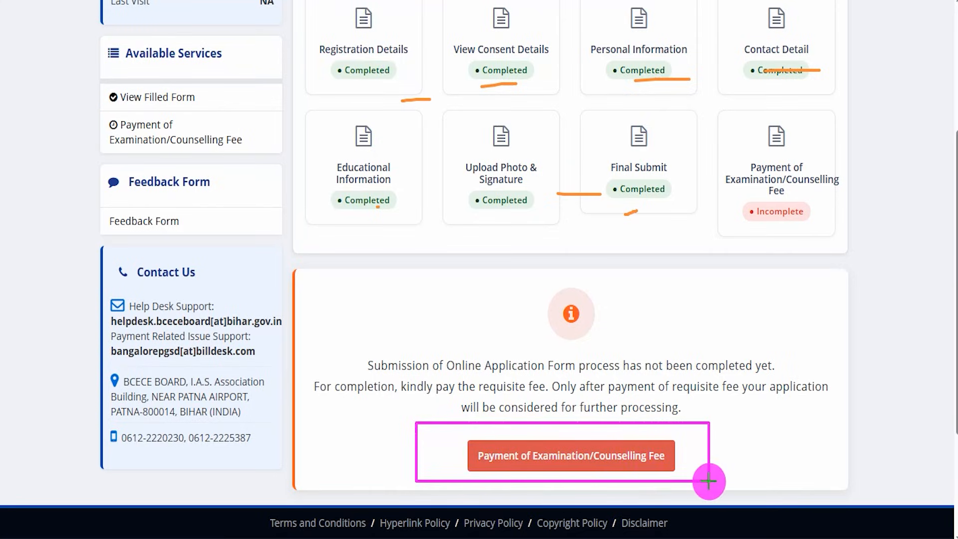
pyautogui.click(672, 459)
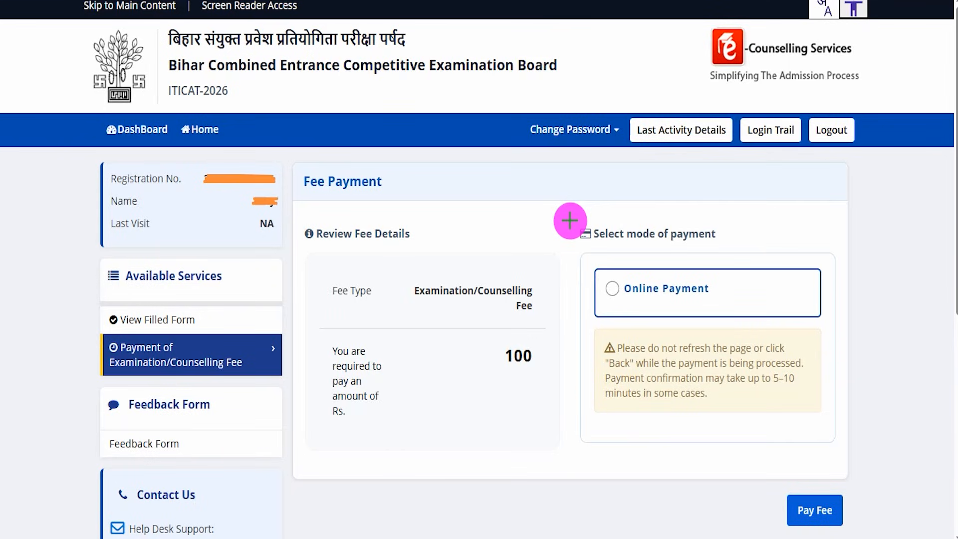
# - Choose Online Payment for the examination/counselling fee and proceed with BillDesk Payment Gateway as the payment provider
pyautogui.moveTo(528, 343)
pyautogui.mouseDown()
pyautogui.moveTo(505, 334)
pyautogui.moveTo(509, 378)
pyautogui.moveTo(543, 347)
pyautogui.mouseUp()
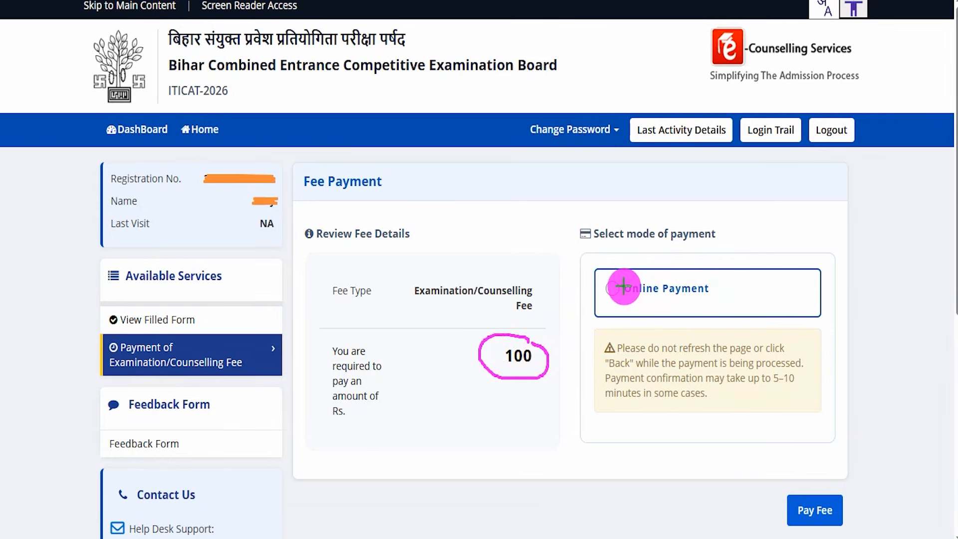
pyautogui.moveTo(608, 288); pyautogui.dragTo(640, 245)
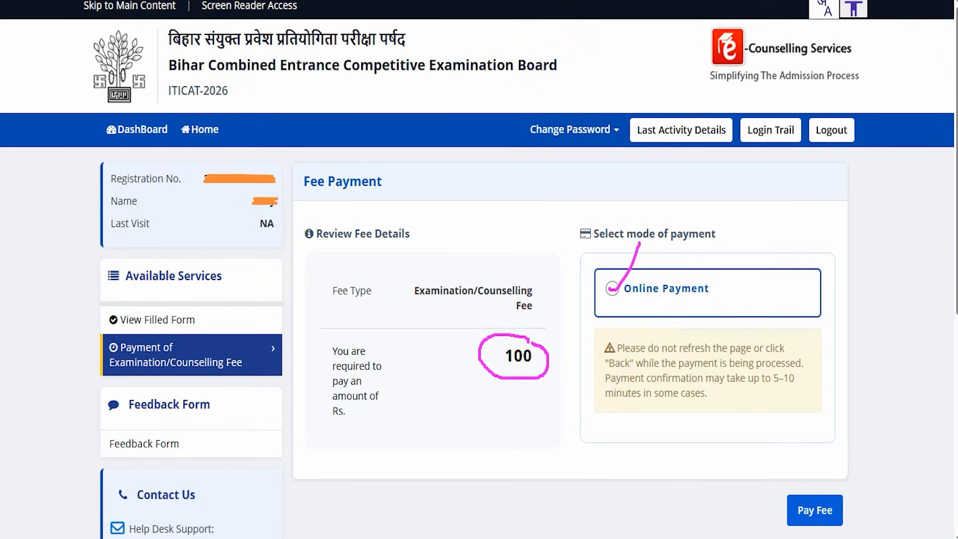
pyautogui.moveTo(625, 487); pyautogui.dragTo(779, 508)
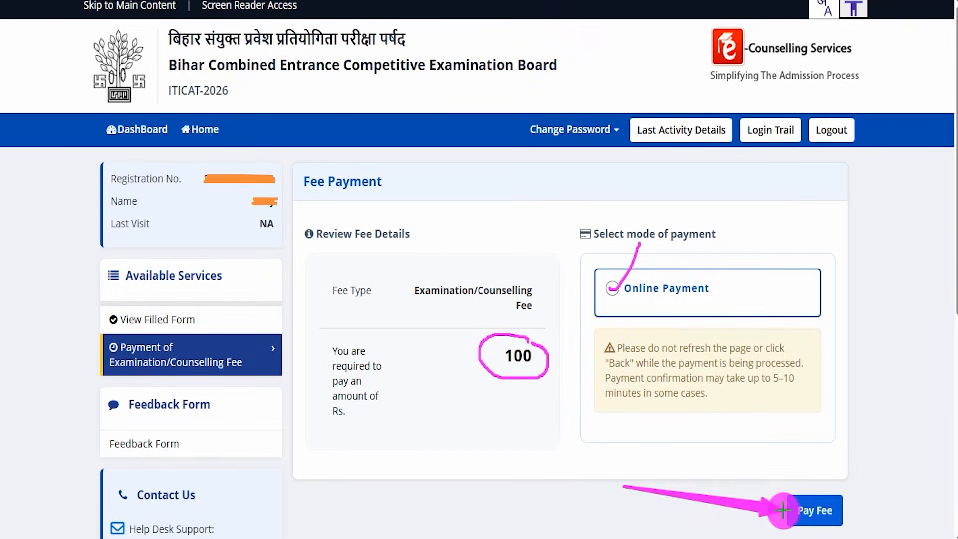
pyautogui.click(795, 503)
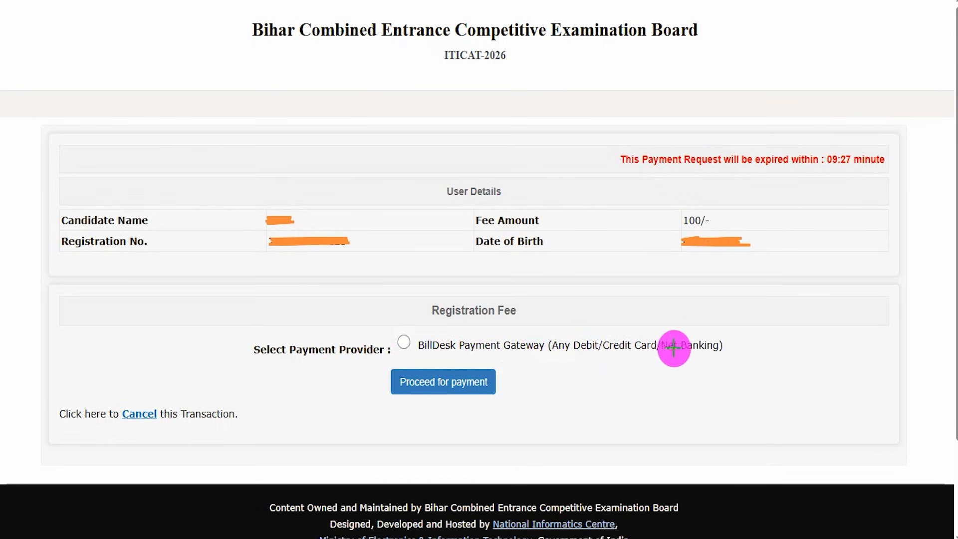
pyautogui.moveTo(403, 340)
pyautogui.mouseDown()
pyautogui.moveTo(445, 299)
pyautogui.moveTo(458, 258)
pyautogui.mouseUp()
pyautogui.moveTo(661, 387); pyautogui.dragTo(499, 381)
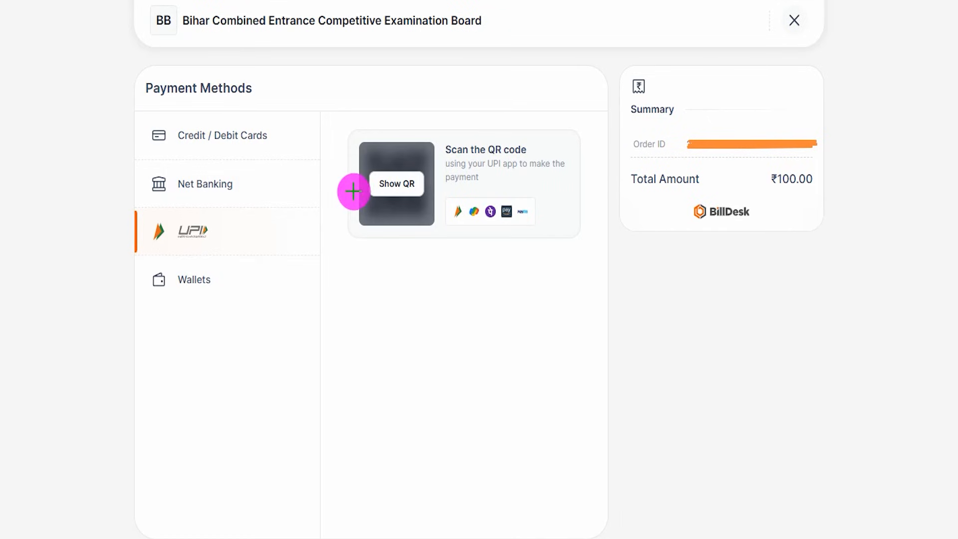
# - Review the Credit / Debit Cards, Net Banking, UPI and Wallets payment methods for the application fee
pyautogui.moveTo(268, 96); pyautogui.dragTo(302, 51)
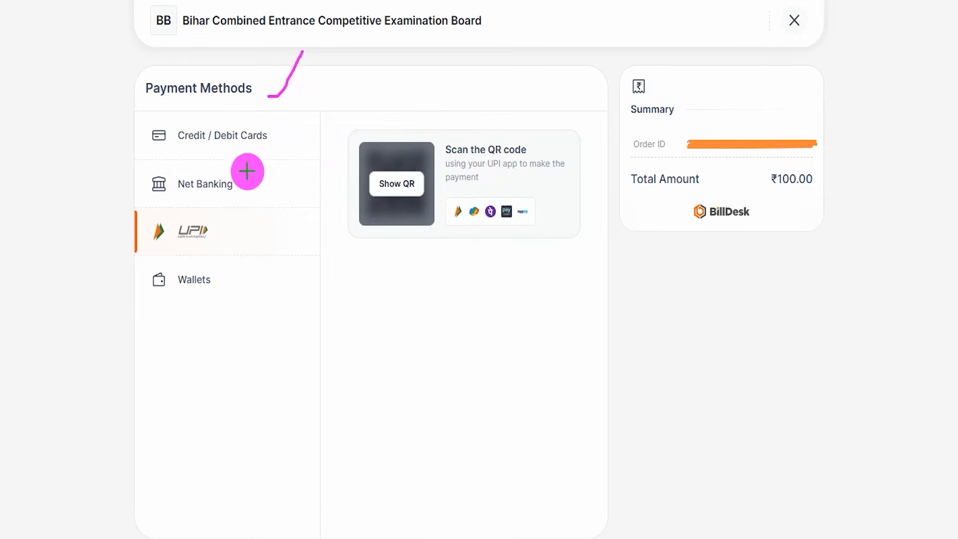
pyautogui.moveTo(270, 139); pyautogui.dragTo(289, 116)
pyautogui.moveTo(243, 186); pyautogui.dragTo(277, 156)
pyautogui.moveTo(224, 285)
pyautogui.mouseDown()
pyautogui.moveTo(261, 260)
pyautogui.moveTo(278, 193)
pyautogui.mouseUp()
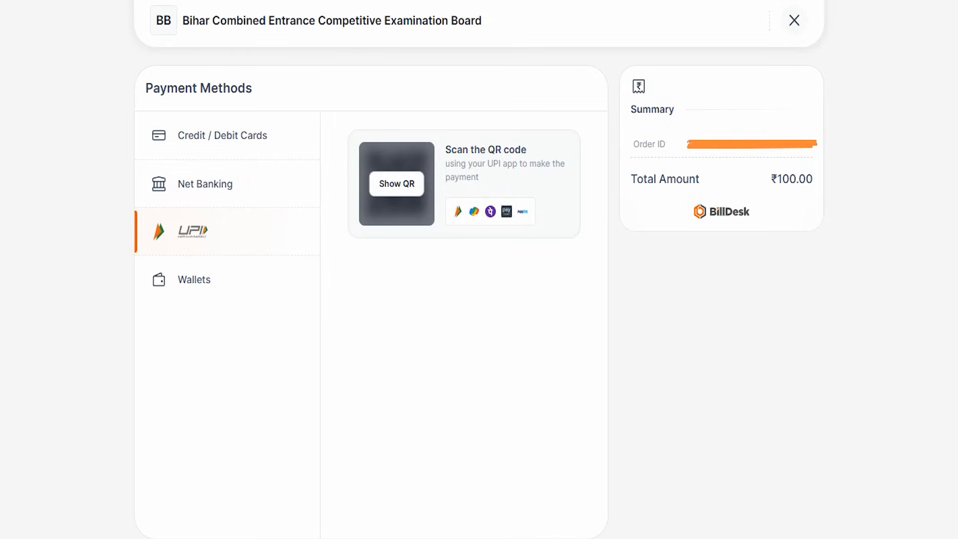
pyautogui.moveTo(113, 207)
pyautogui.mouseDown()
pyautogui.moveTo(286, 253)
pyautogui.moveTo(282, 222)
pyautogui.mouseUp()
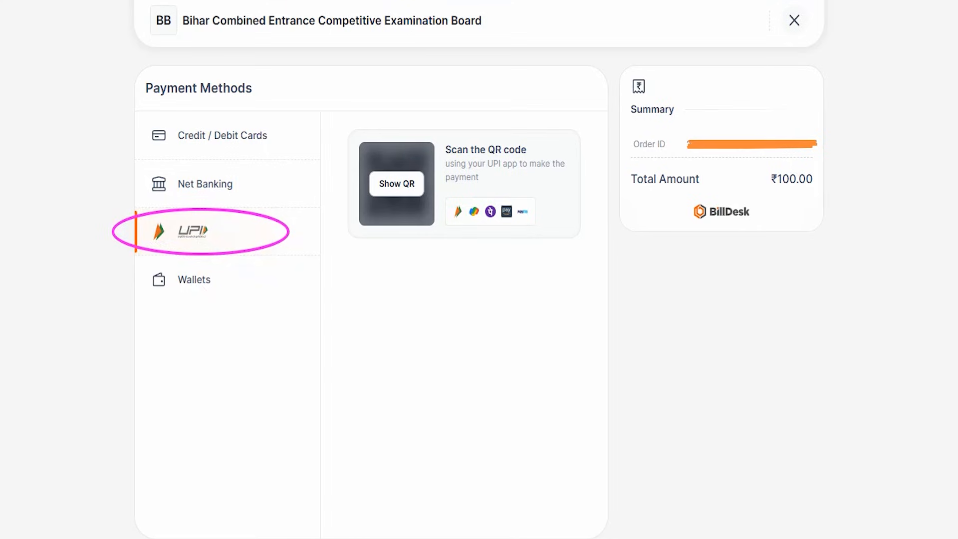
pyautogui.moveTo(570, 139); pyautogui.dragTo(591, 92)
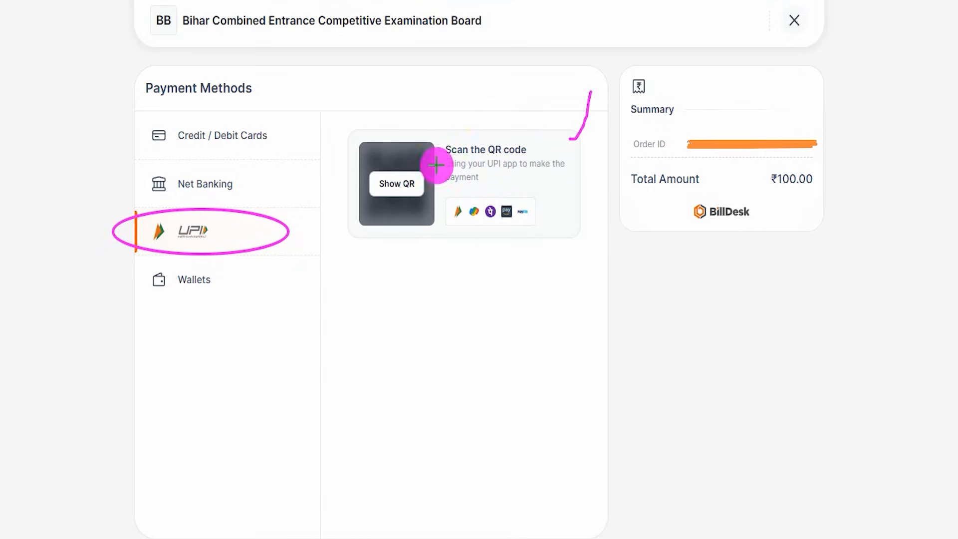
pyautogui.moveTo(421, 191); pyautogui.dragTo(452, 104)
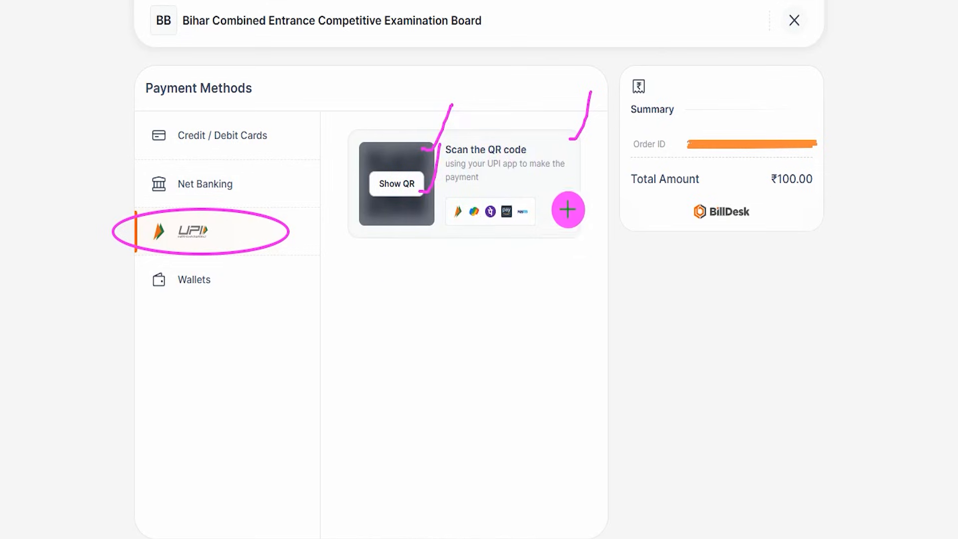
pyautogui.moveTo(424, 208); pyautogui.dragTo(456, 178)
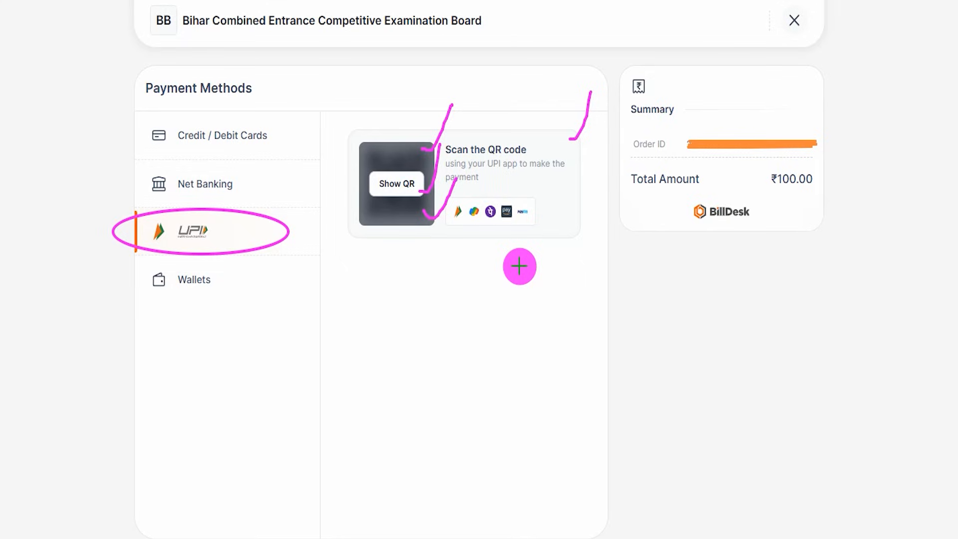
pyautogui.moveTo(421, 279); pyautogui.dragTo(459, 219)
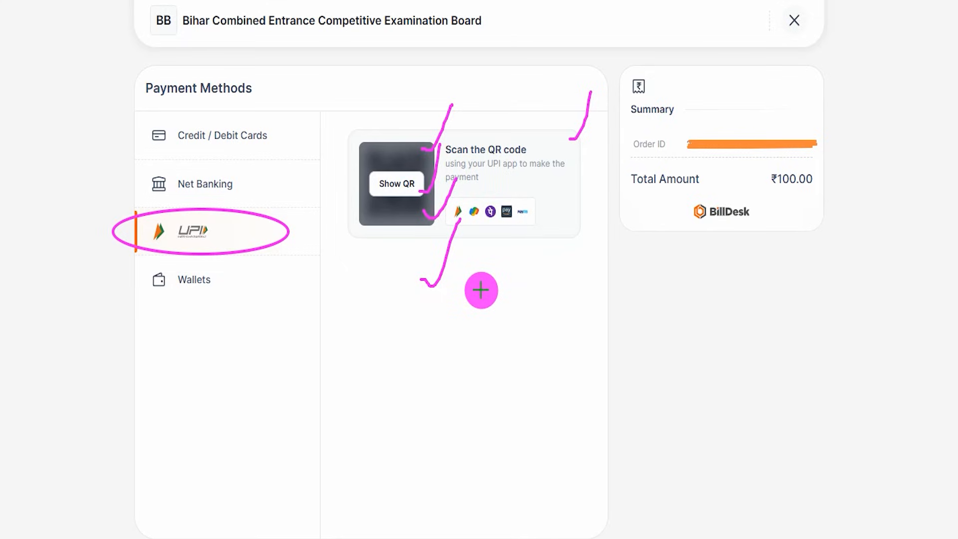
pyautogui.moveTo(457, 311); pyautogui.dragTo(483, 254)
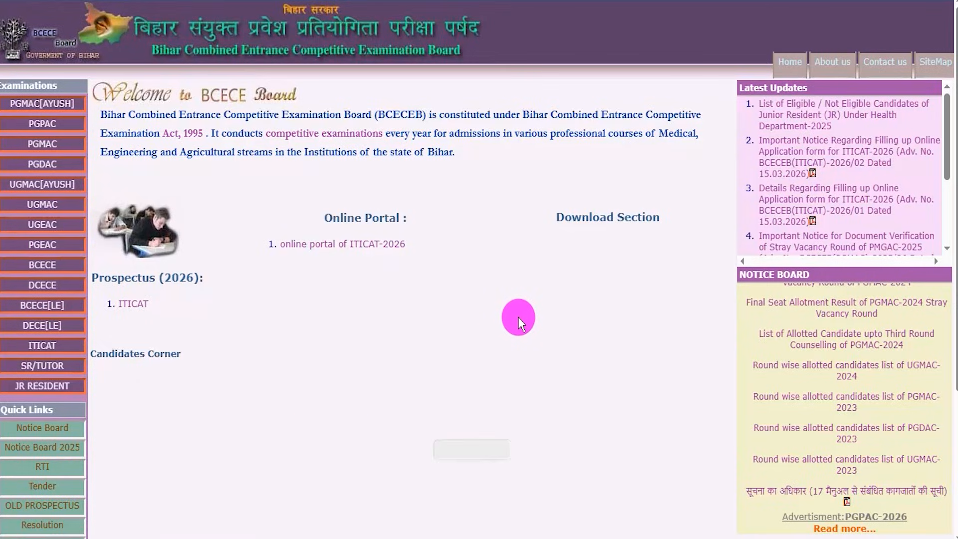
pyautogui.scroll(-4, 496, 359)
pyautogui.scroll(4, 496, 359)
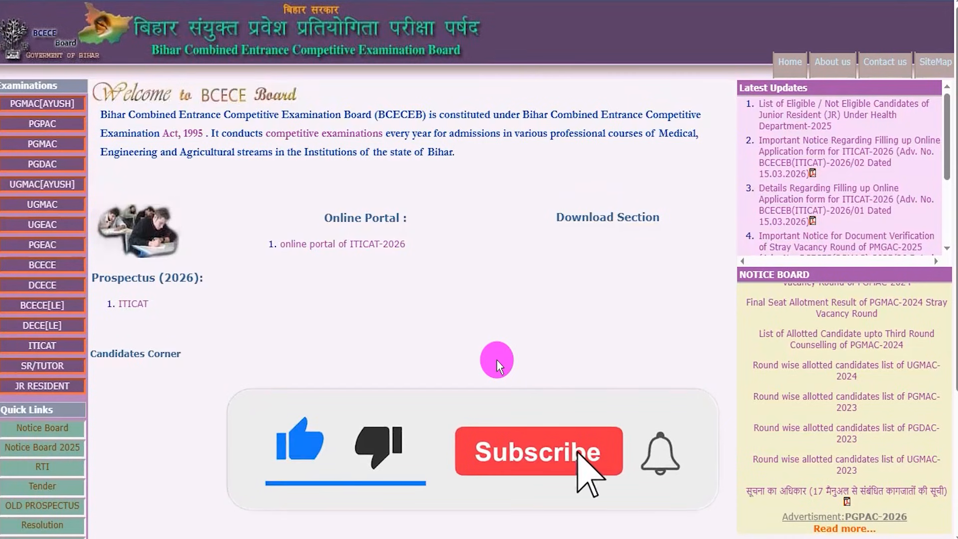
pyautogui.scroll(-3, 340, 320)
pyautogui.scroll(3, 340, 319)
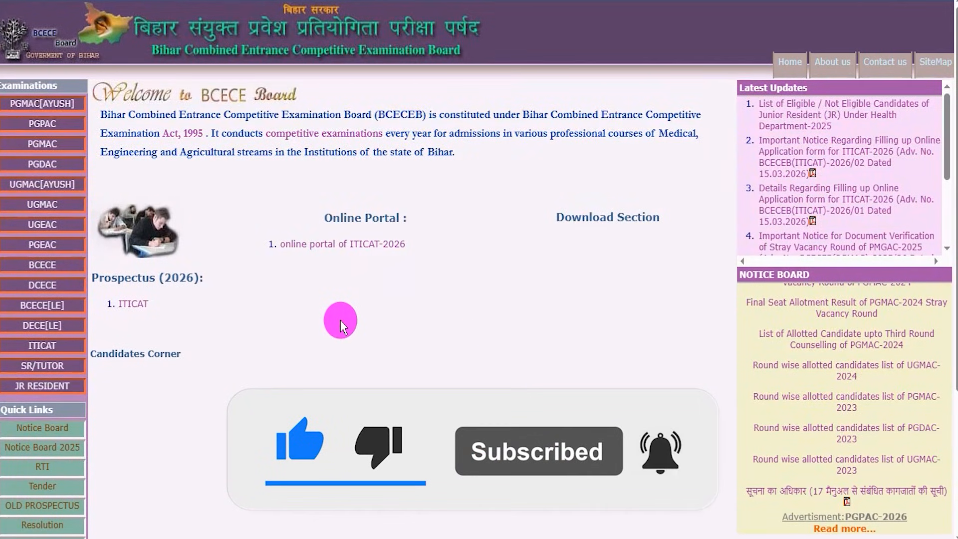